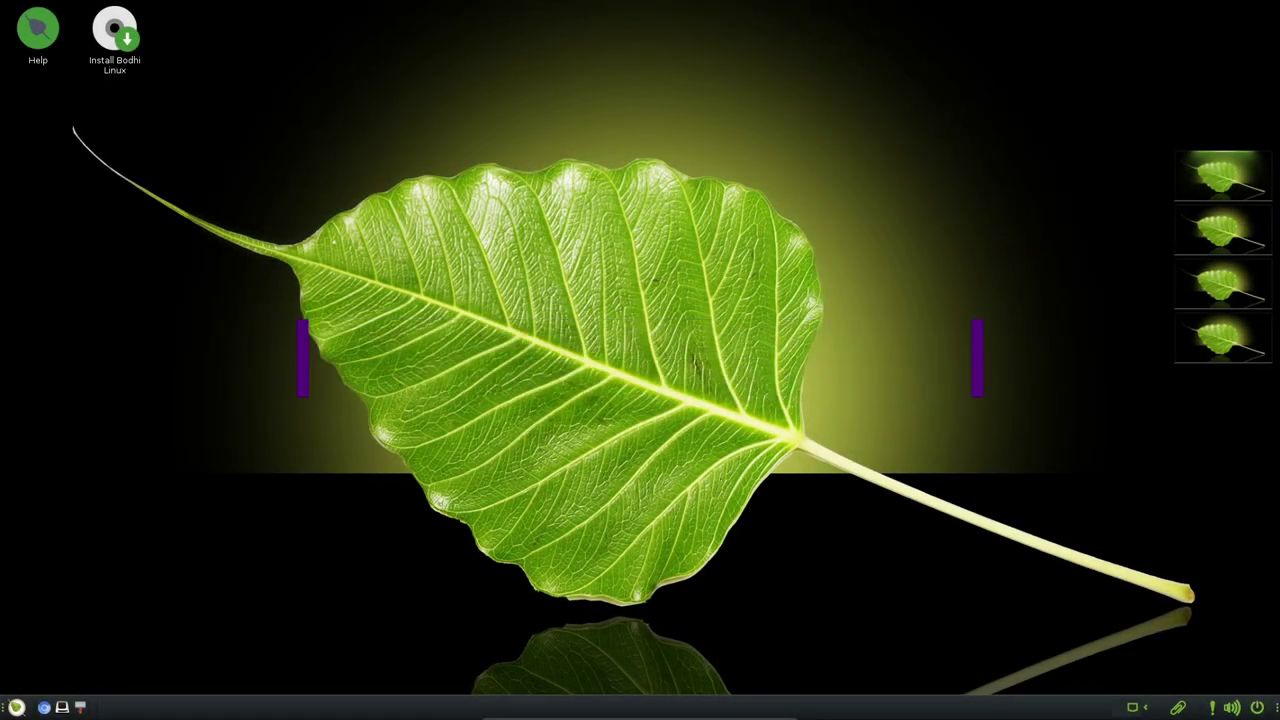
# Examine the desktop's application categories, operating system information entries and settings entries, and return to the empty desktop
pyautogui.click(16, 707)
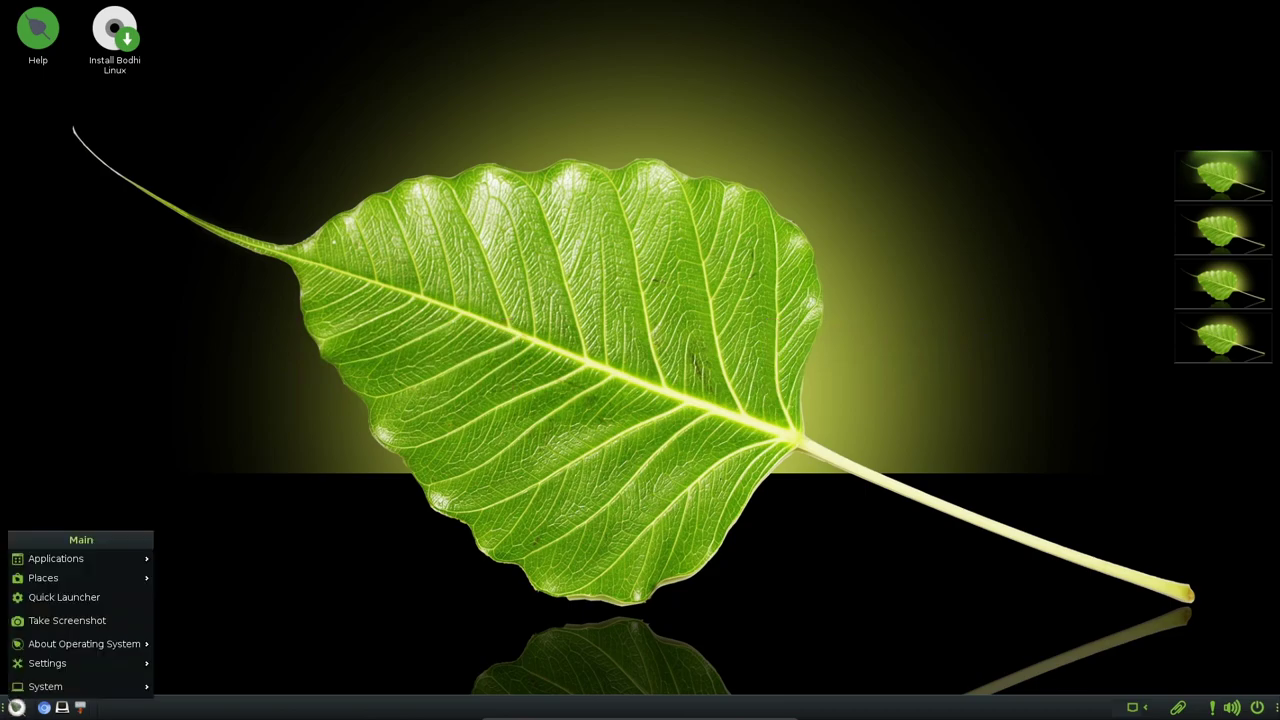
pyautogui.moveTo(56, 559)
pyautogui.moveTo(202, 559)
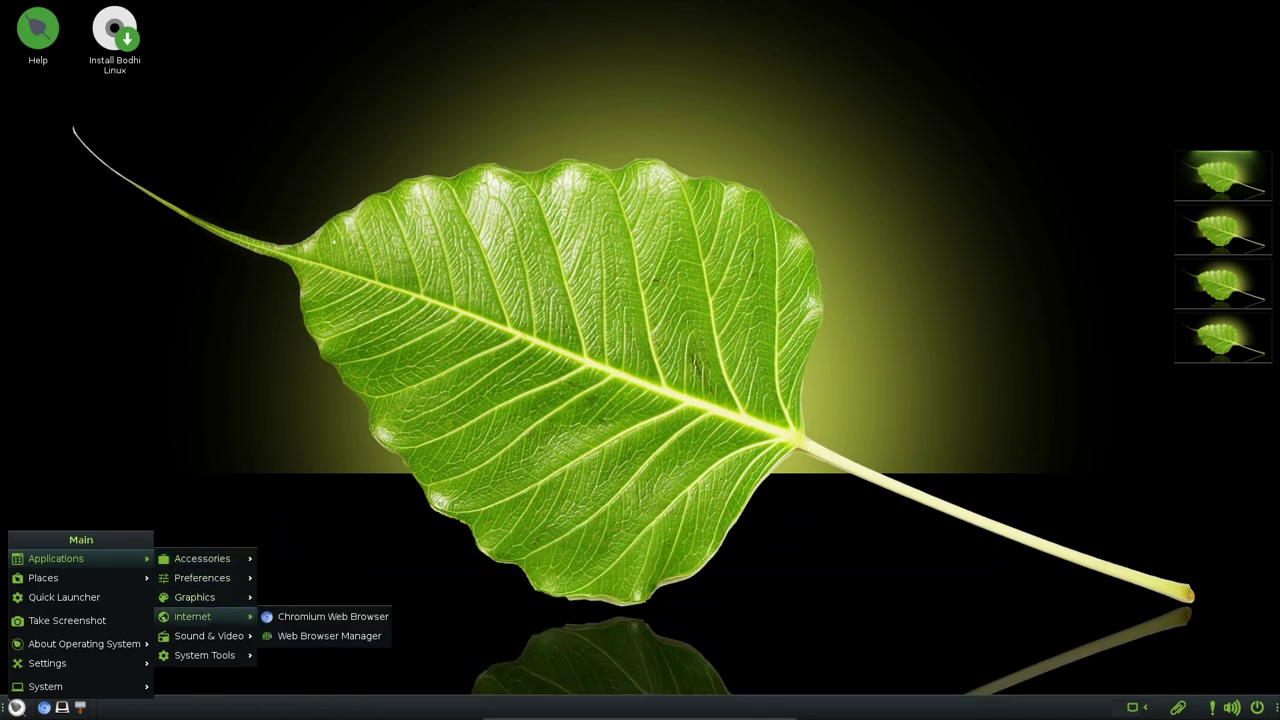
pyautogui.moveTo(208, 636)
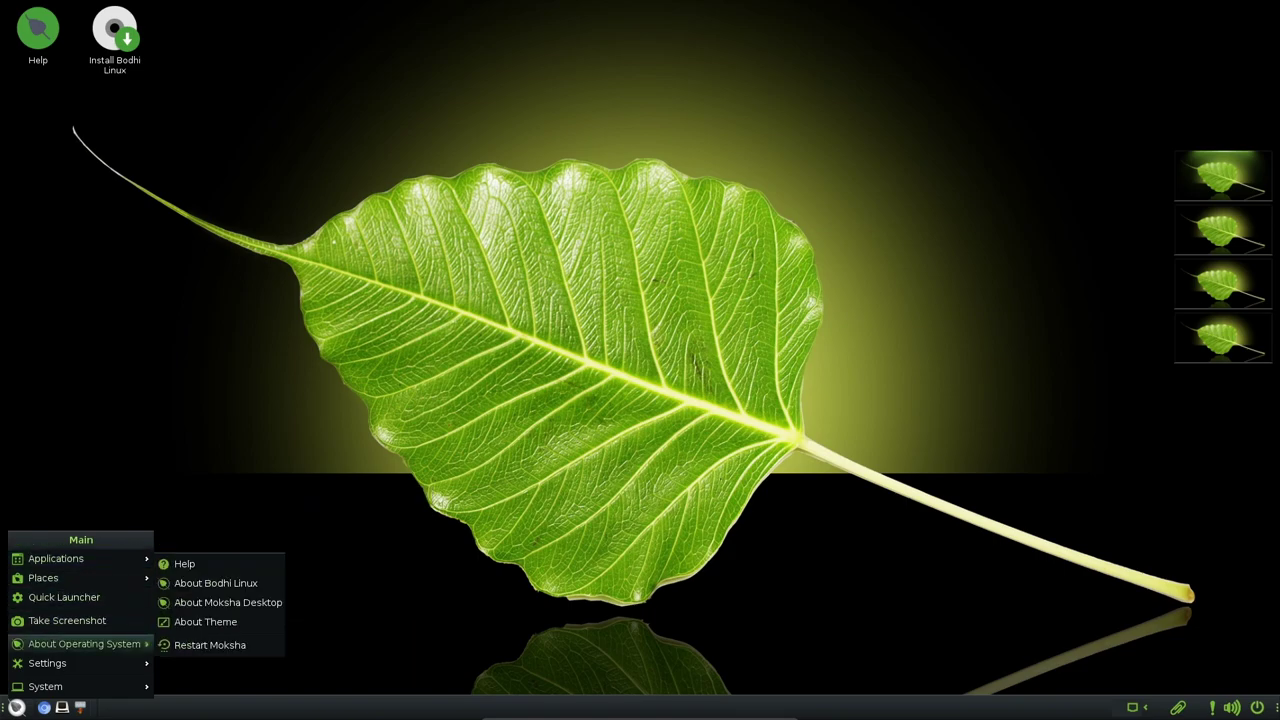
pyautogui.moveTo(60, 663)
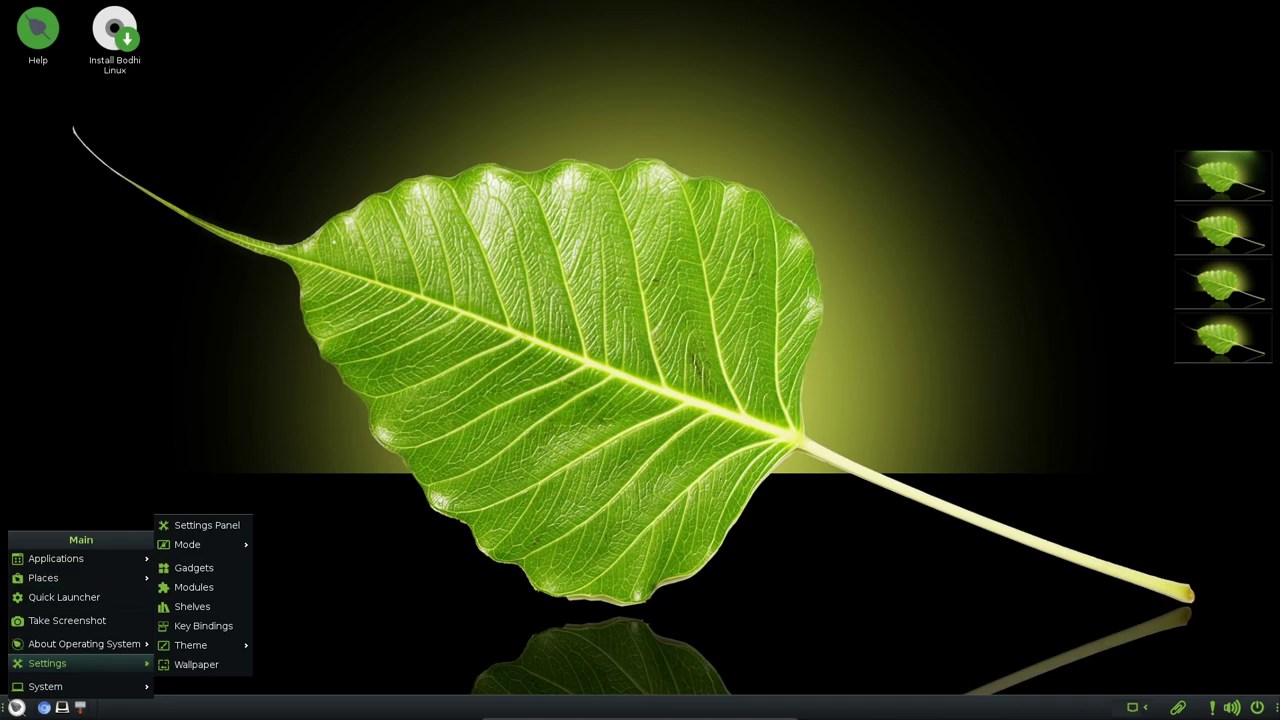
pyautogui.click(268, 198)
pyautogui.rightClick(268, 198)
pyautogui.click(268, 198)
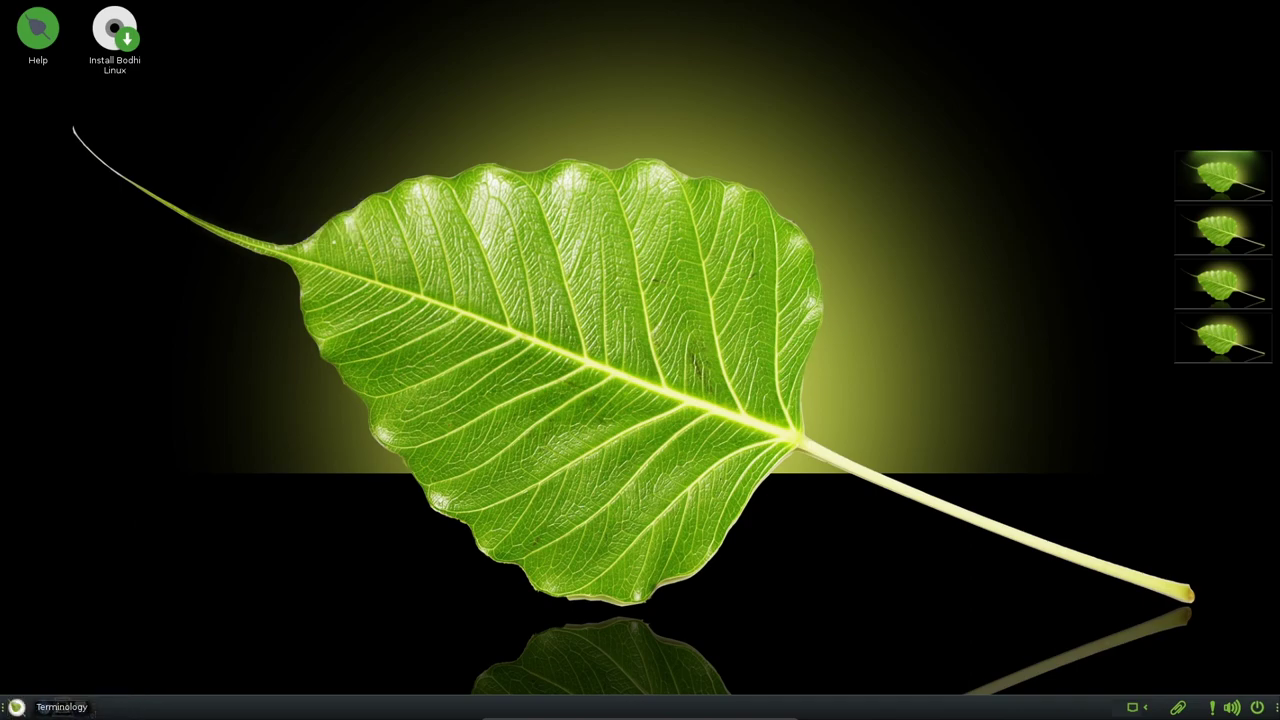
# Open the Terminology terminal, place its window near the middle of the desktop and run uname -a
pyautogui.click(62, 707)
pyautogui.moveTo(247, 9); pyautogui.dragTo(544, 128)
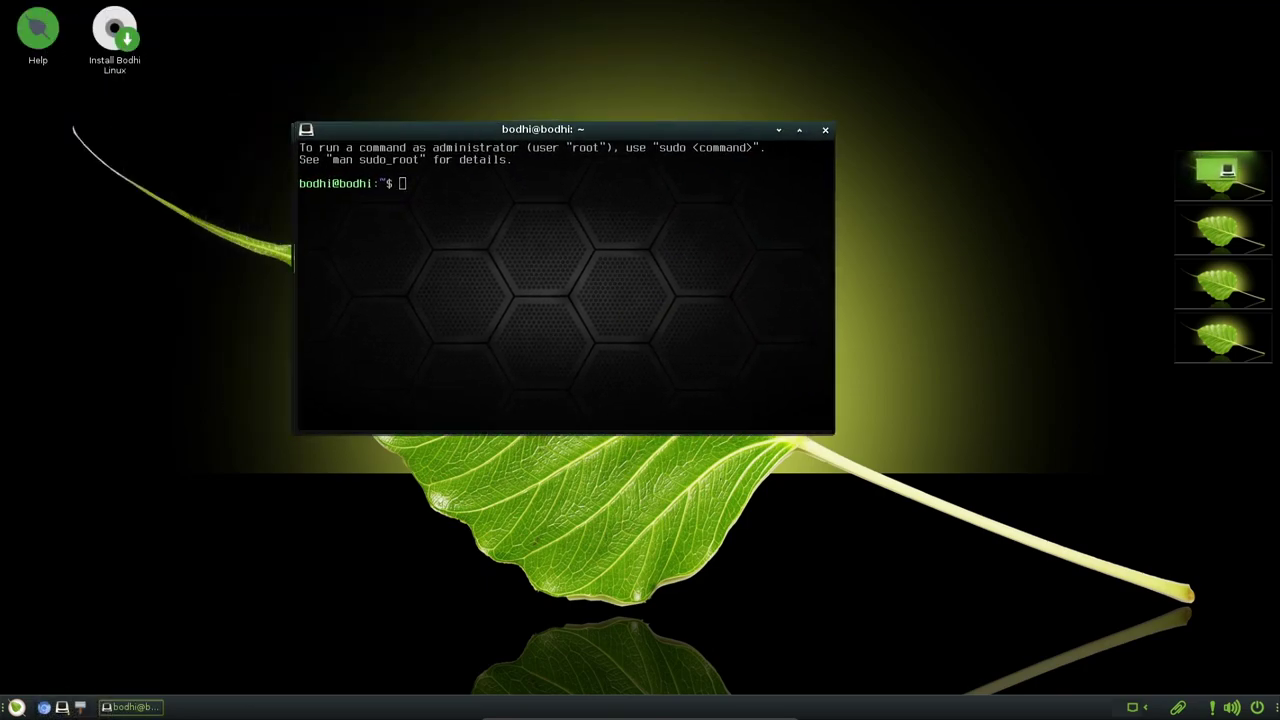
pyautogui.write('uname -a')
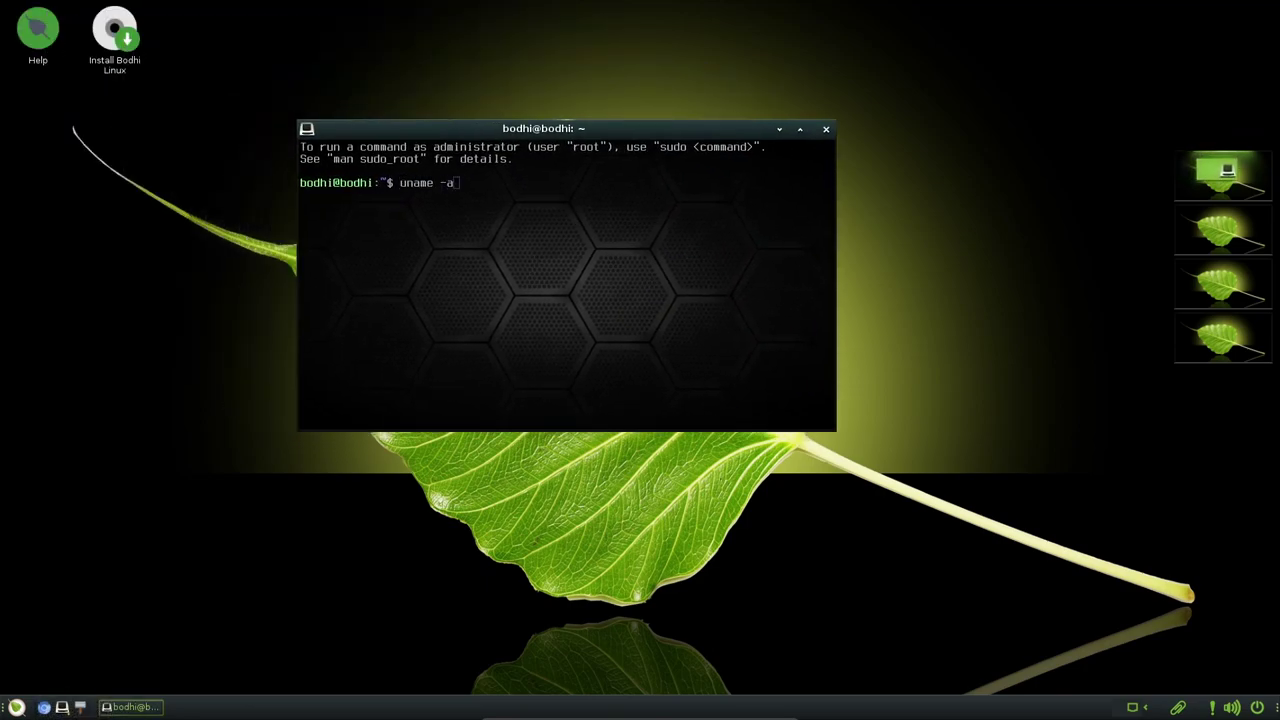
pyautogui.press('Return')
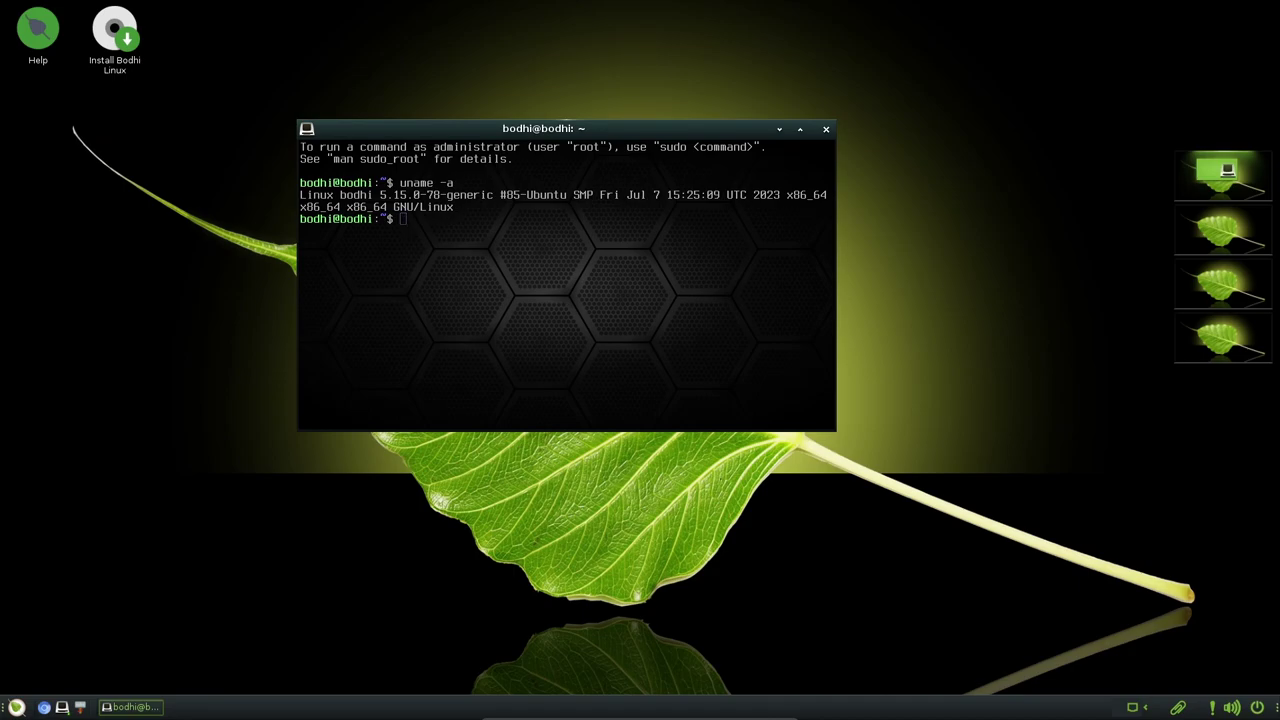
# Query the kernel release with uname -r and end the terminal session
pyautogui.write('unam')
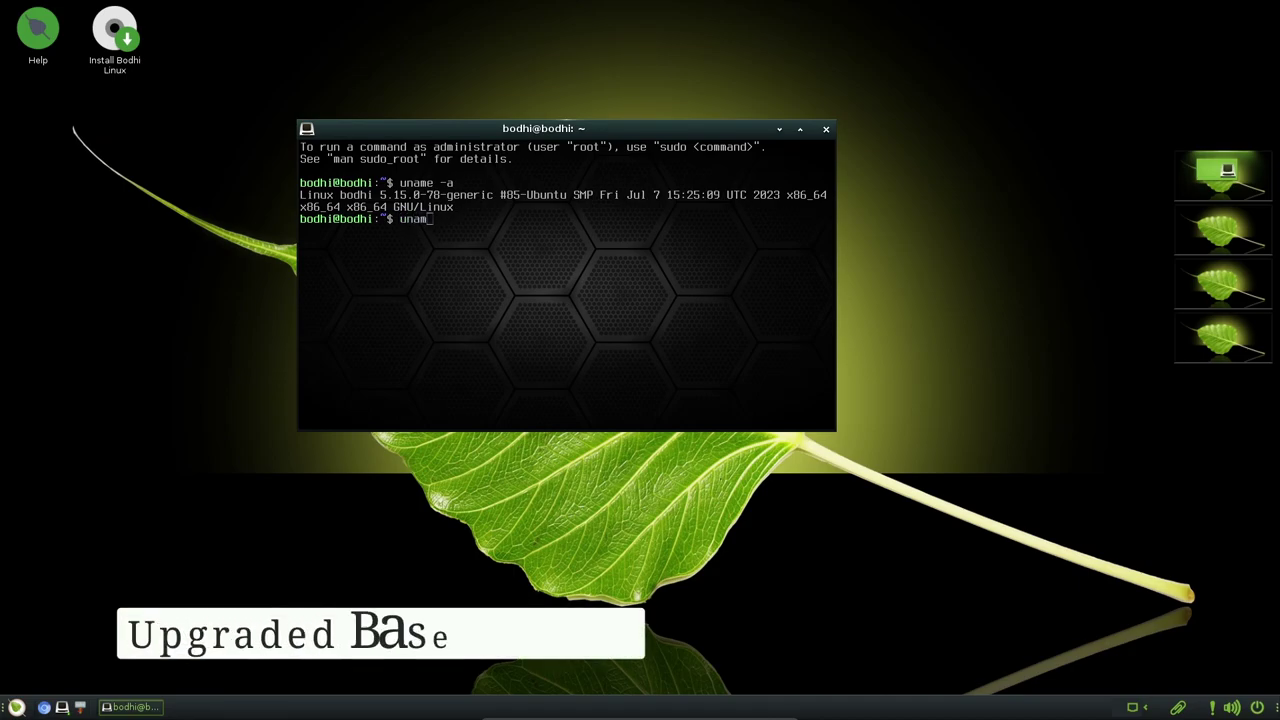
pyautogui.write('e -r')
pyautogui.press('Return')
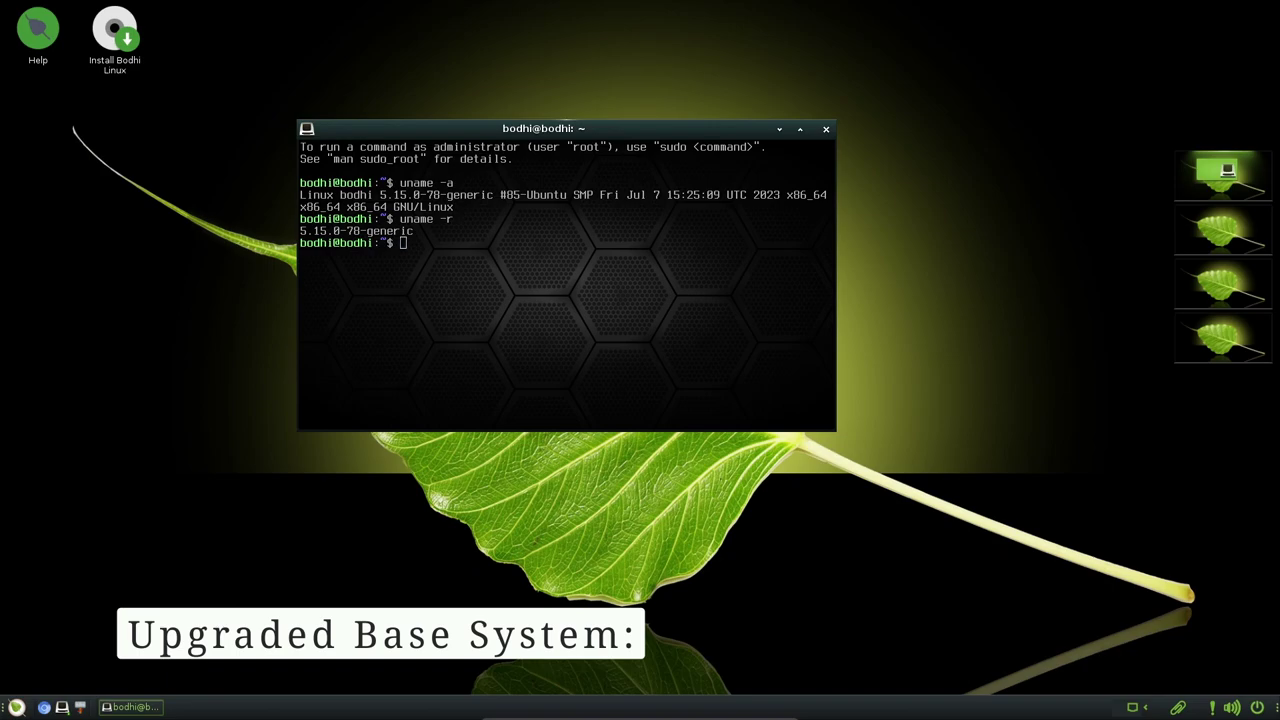
pyautogui.hotkey('ctrl', 'd')
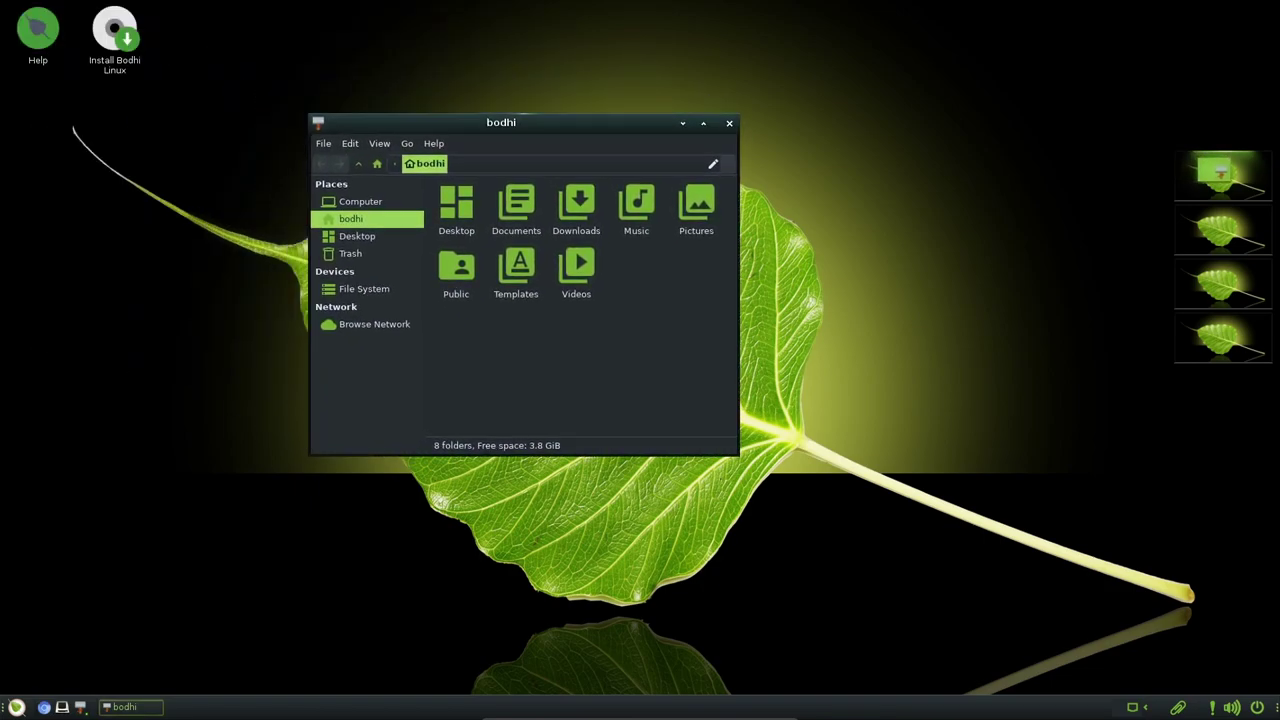
# Enlarge the Thunar file manager window, view its version information and dismiss it
pyautogui.moveTo(738, 455); pyautogui.dragTo(924, 480)
pyautogui.click(434, 144)
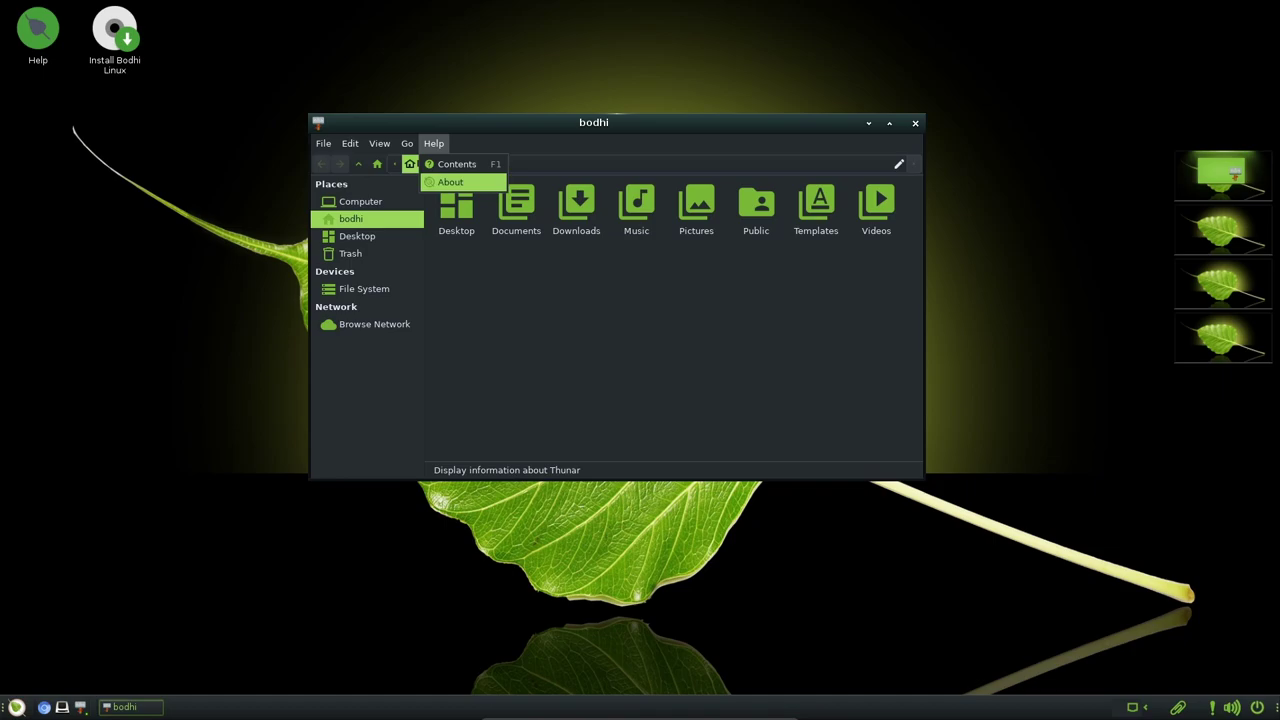
pyautogui.click(452, 183)
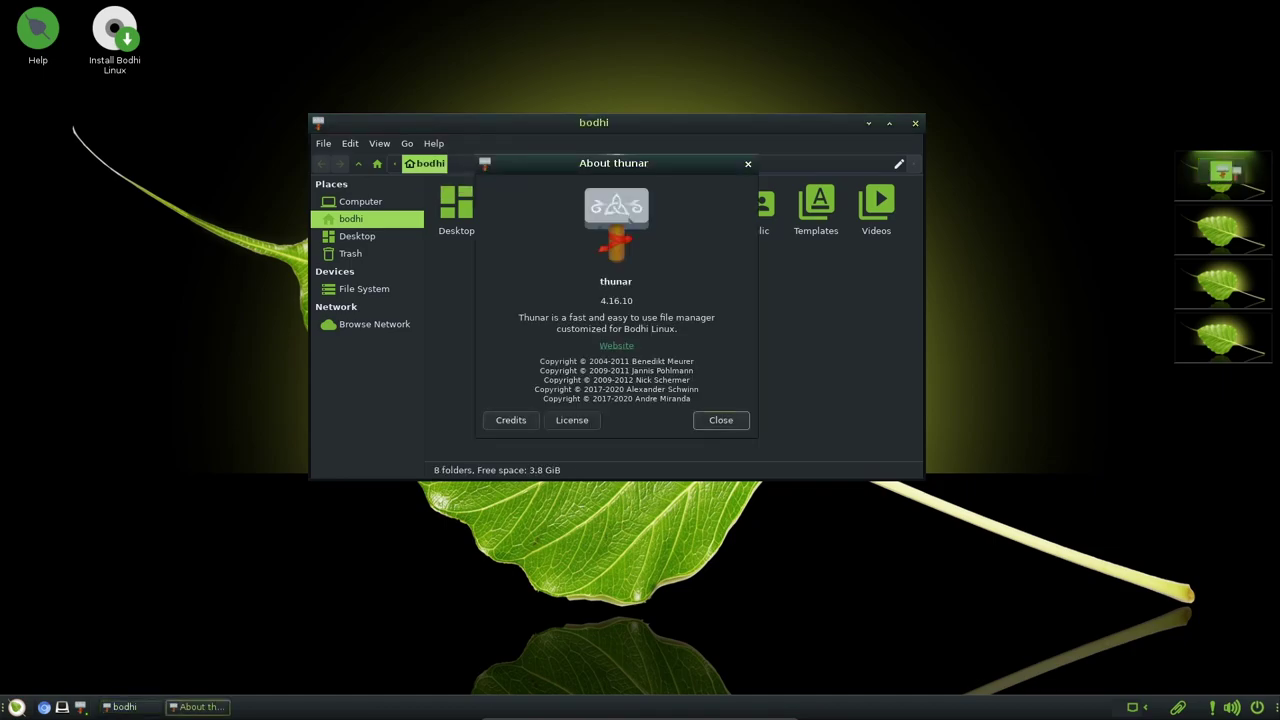
pyautogui.press('Return')
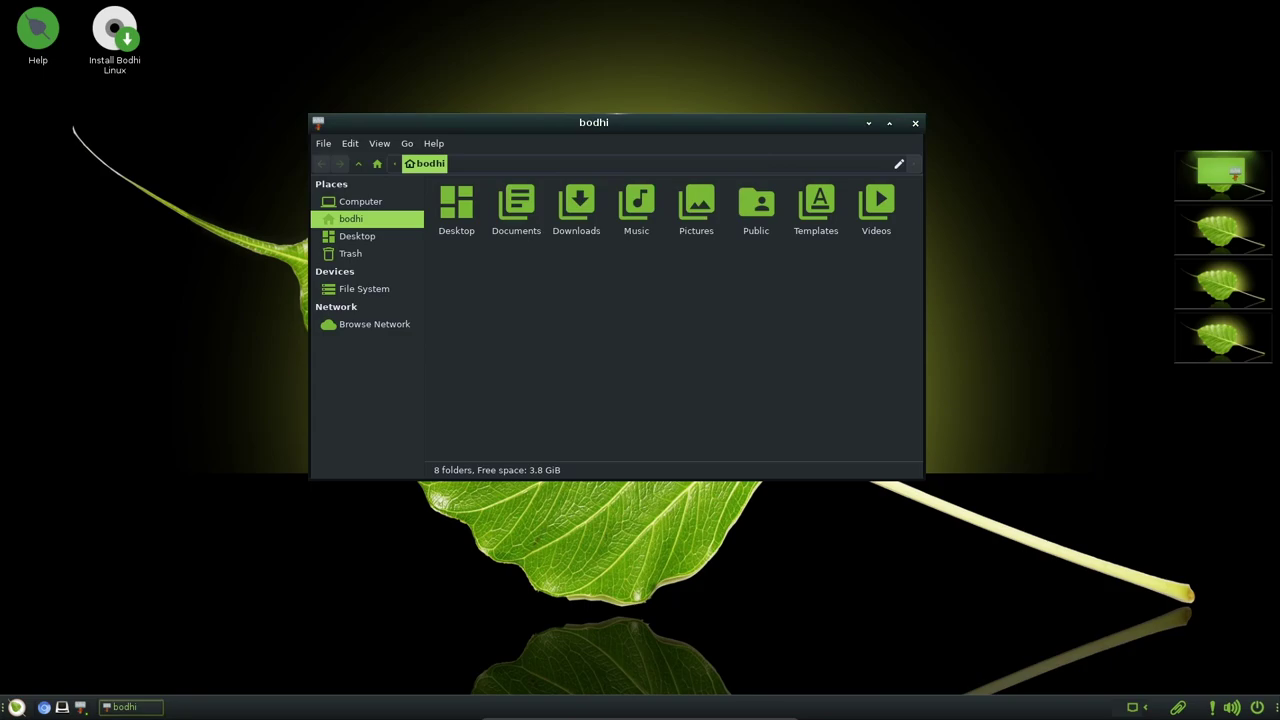
# Review the file manager's file, editing and help commands, and close the file manager window
pyautogui.hotkey('alt', 'f')
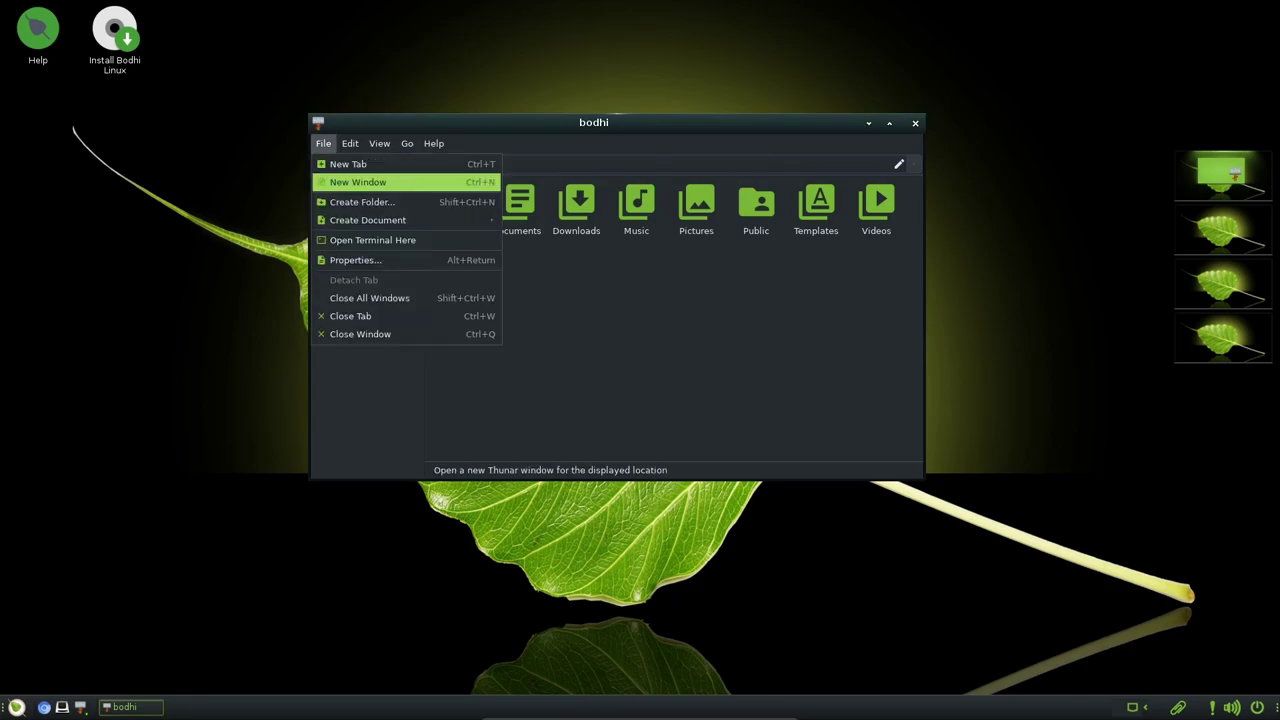
pyautogui.press('Right')
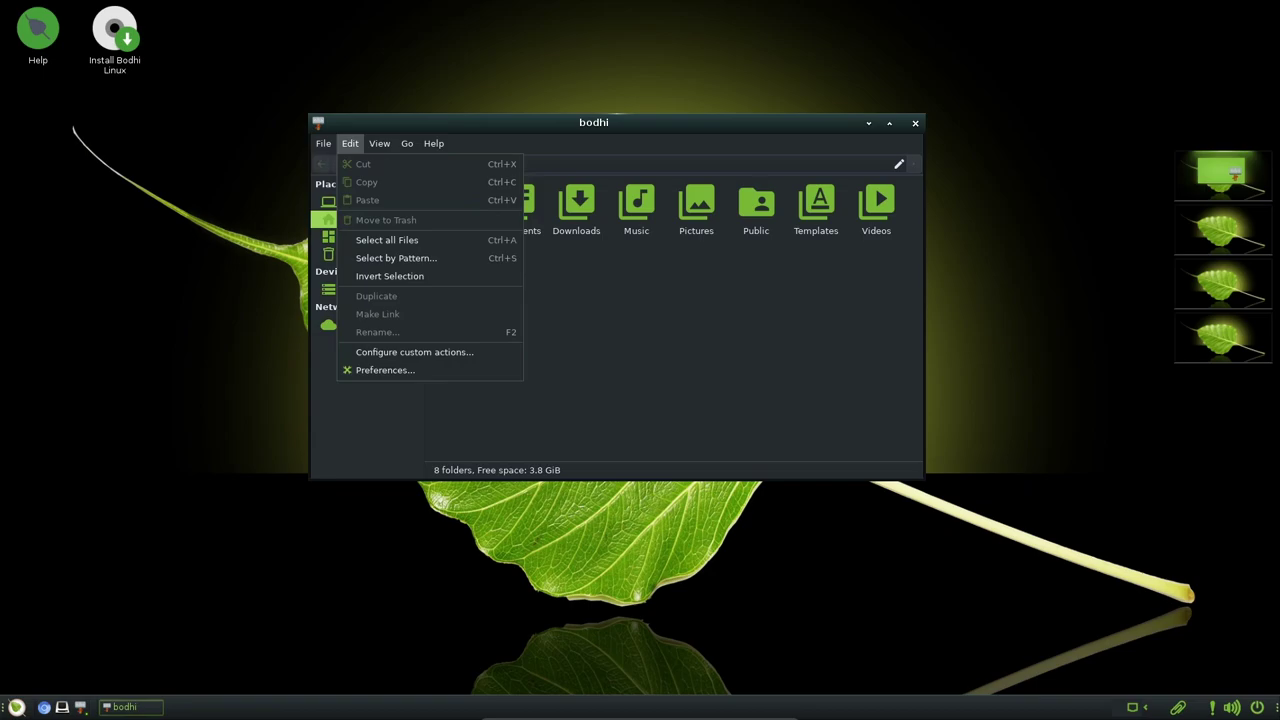
pyautogui.moveTo(433, 144)
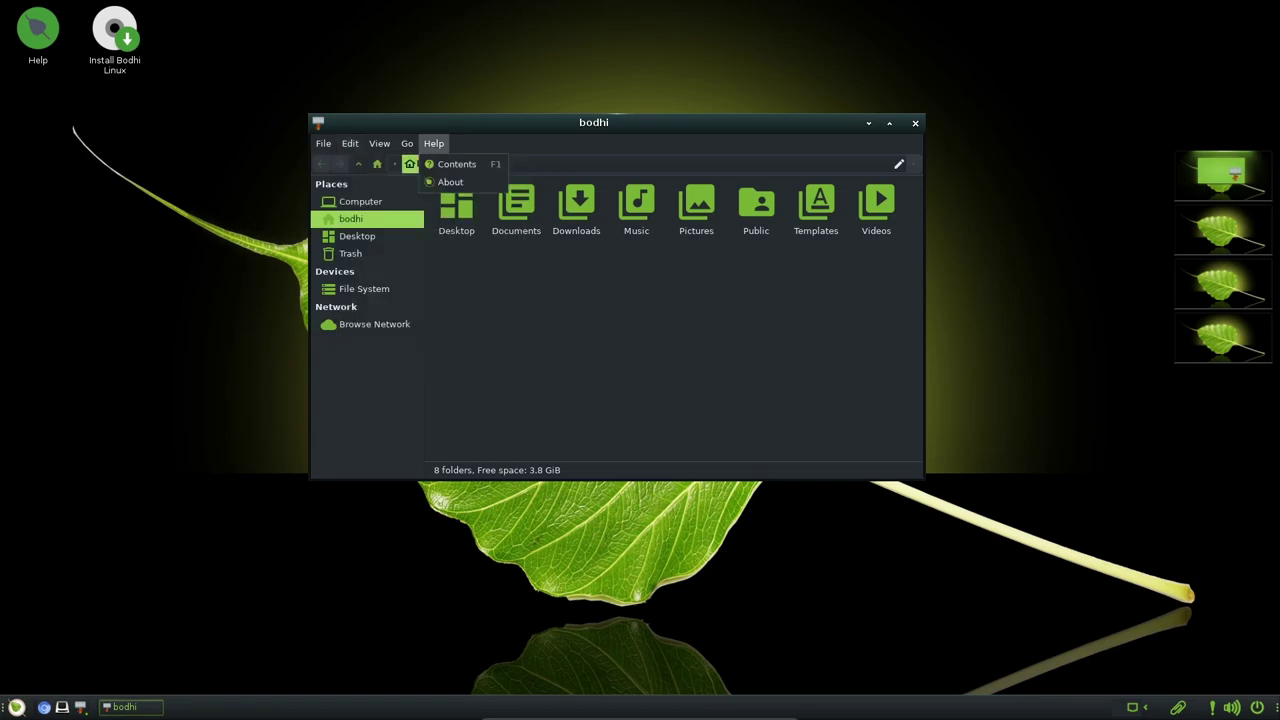
pyautogui.press('Escape')
pyautogui.hotkey('alt', 'F4')
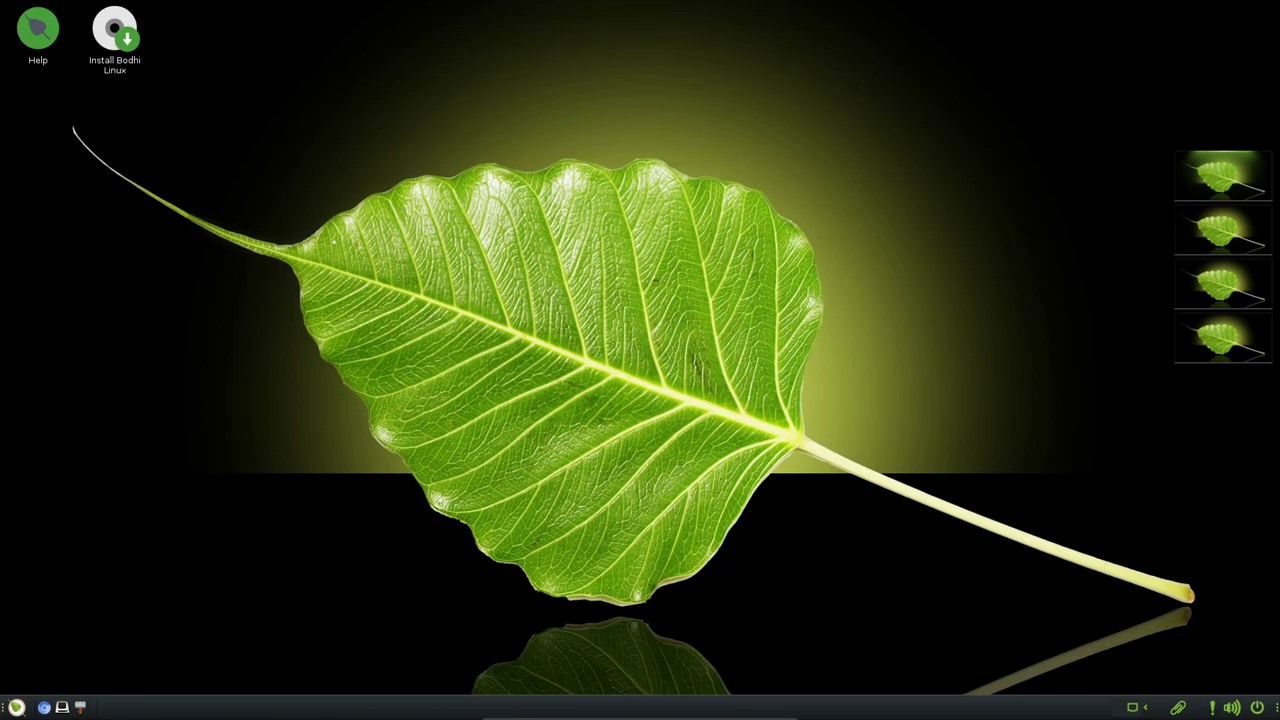
# Launch the Leafpad text editor from the Accessories applications
pyautogui.click(17, 707)
pyautogui.moveTo(56, 559)
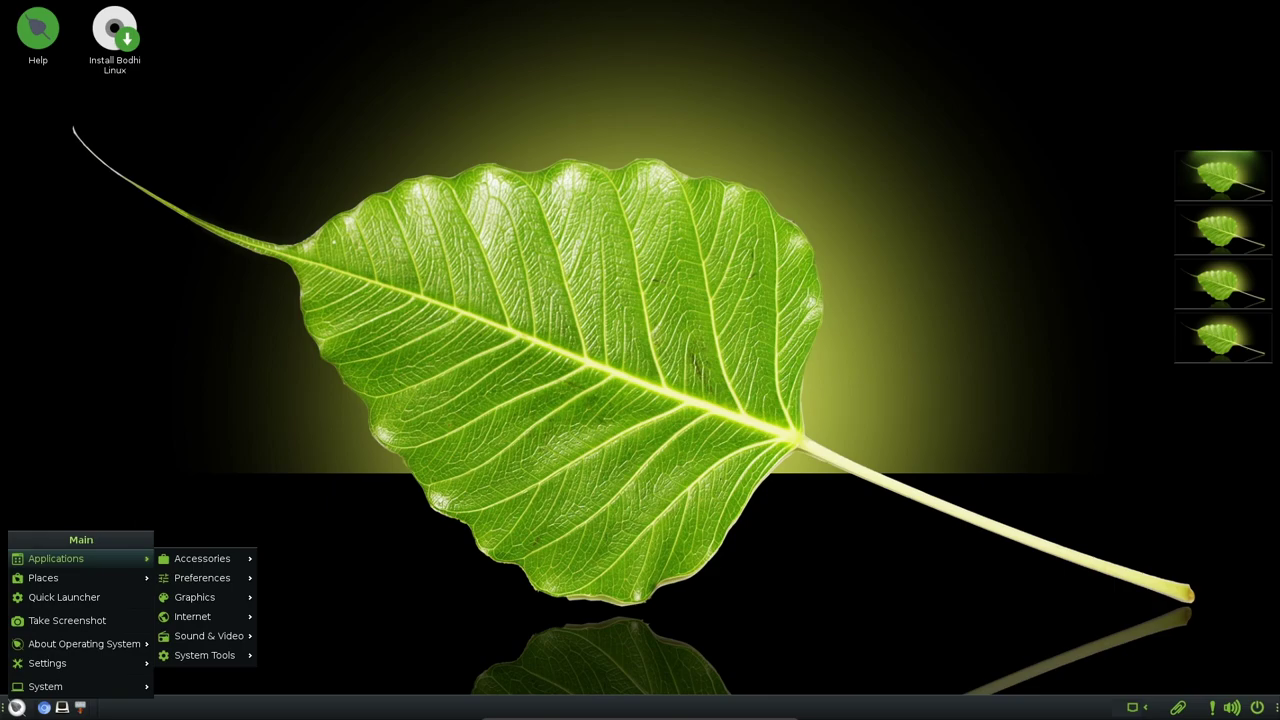
pyautogui.press('Right')
pyautogui.press('Right')
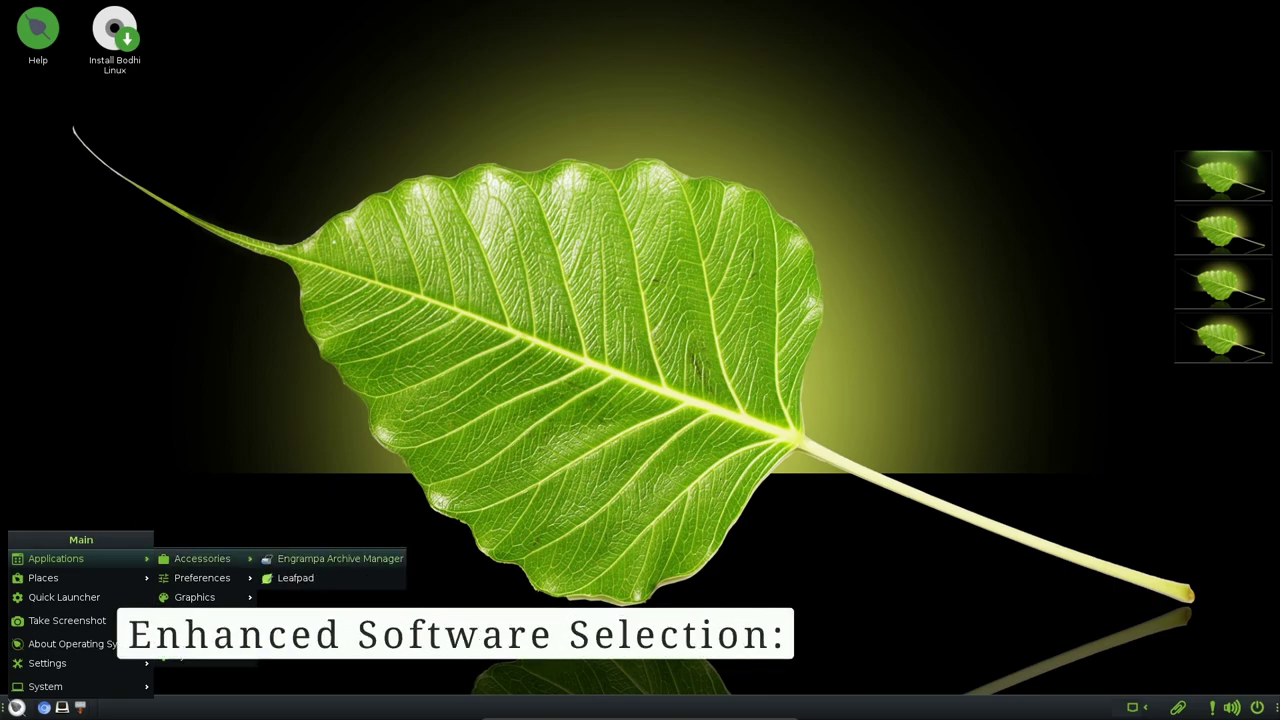
pyautogui.press('Down')
pyautogui.press('Return')
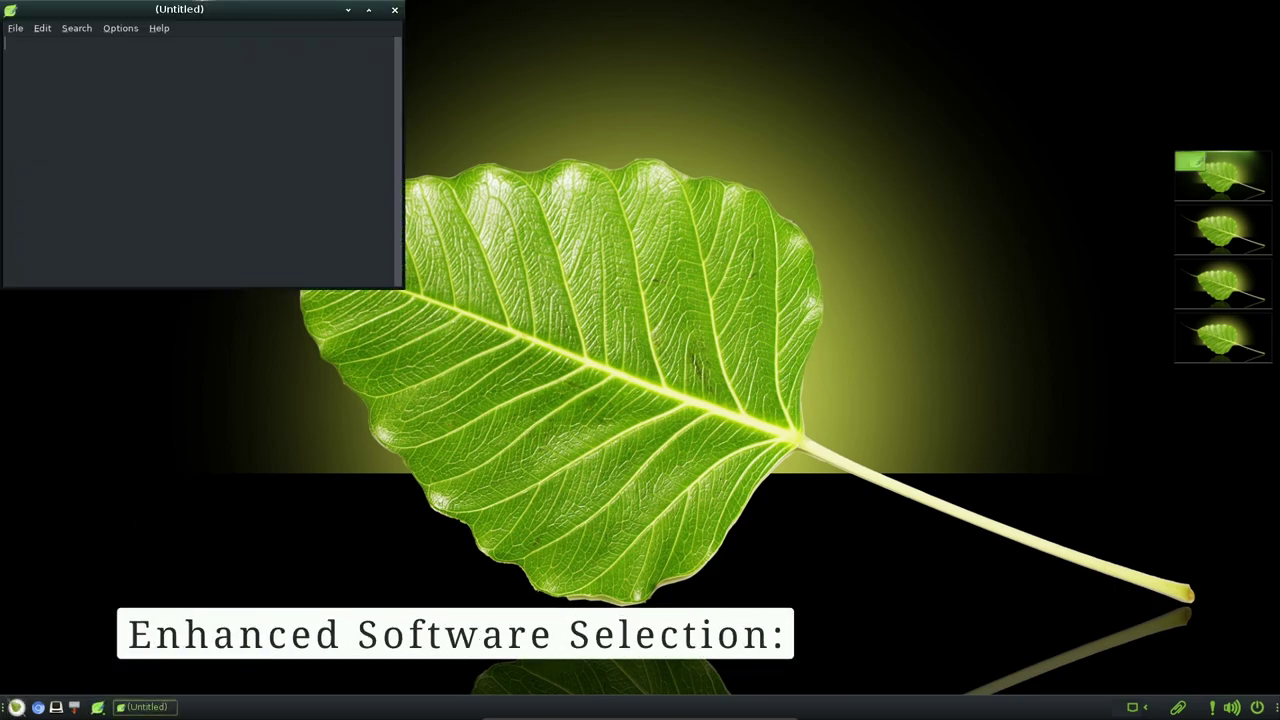
# View Leafpad's version information and dismiss it
pyautogui.hotkey('alt', 'h')
pyautogui.press('Down')
pyautogui.press('Return')
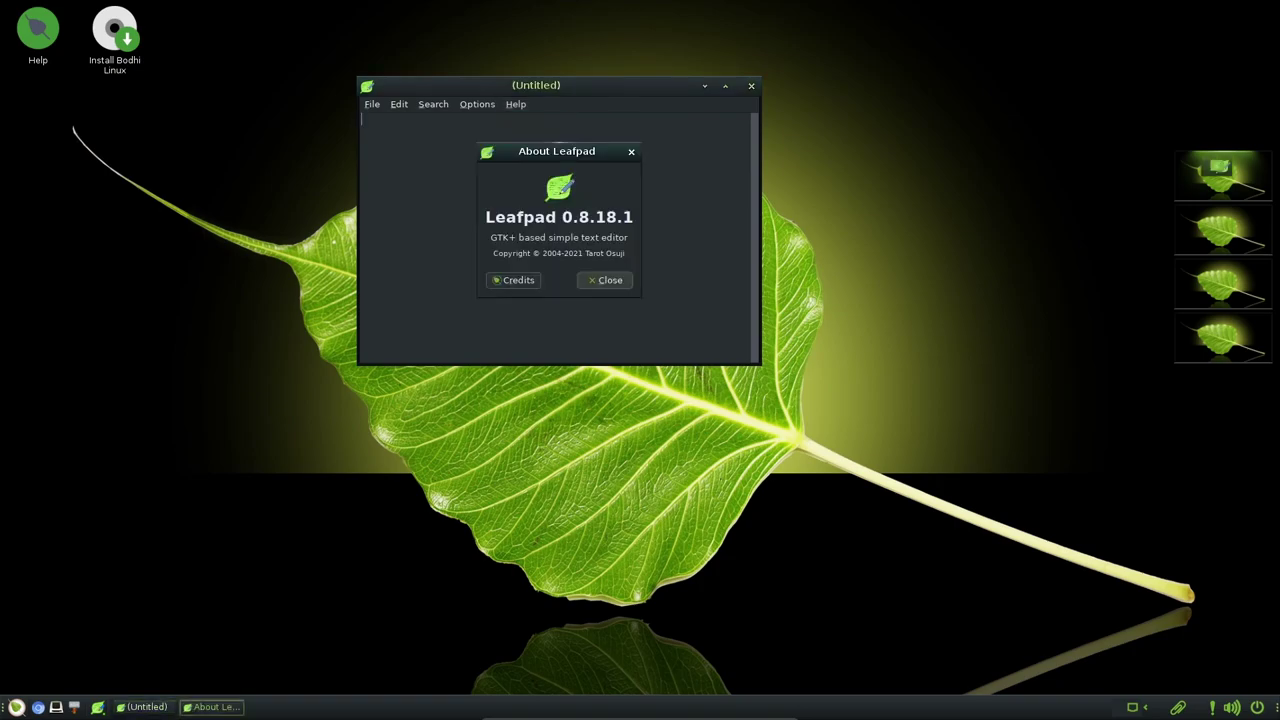
pyautogui.press('Return')
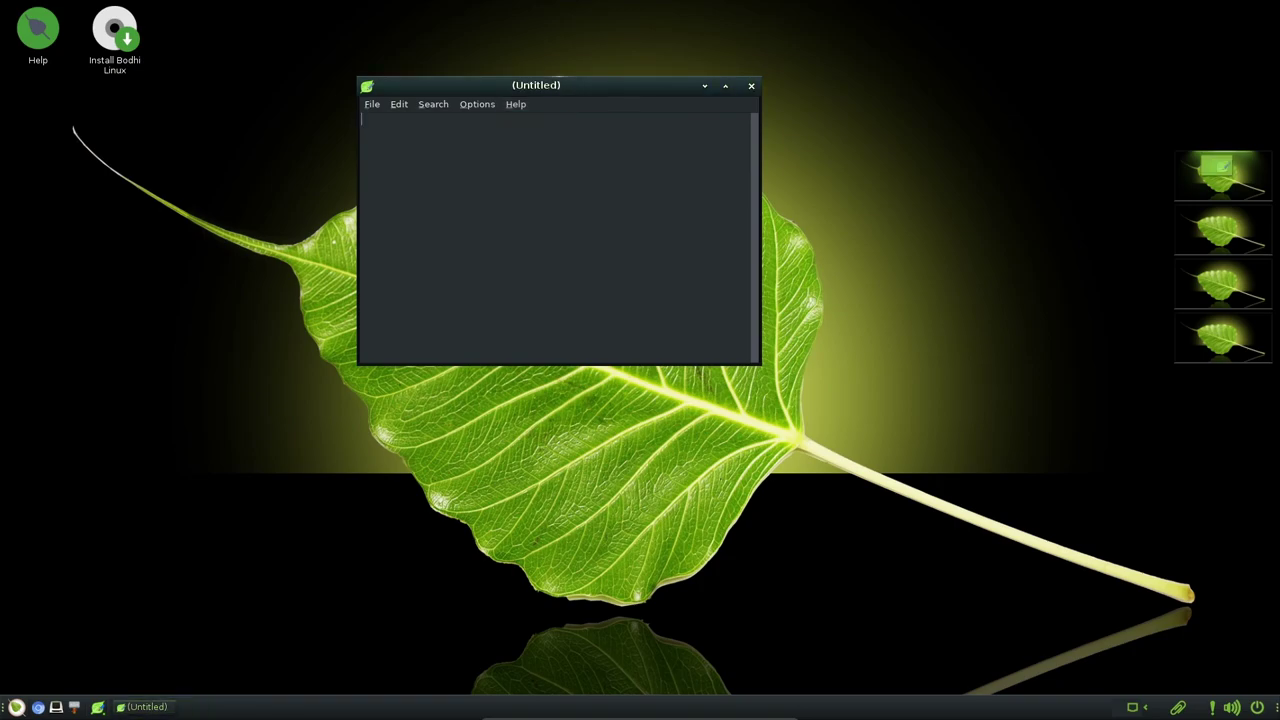
# Enter the sample text "ghjghjgjfghjfagg" in the untitled document and quit Leafpad without saving
pyautogui.write('ghjghjgjfghj')
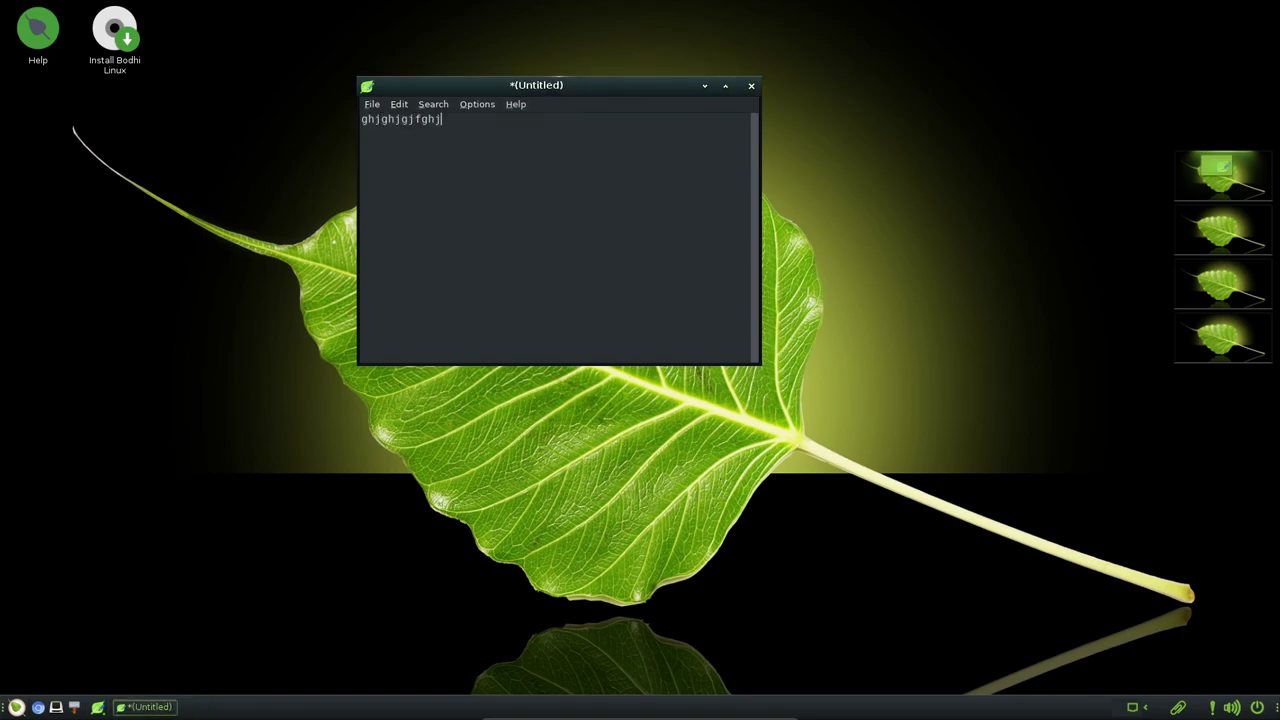
pyautogui.write('fagg')
pyautogui.hotkey('ctrl', 'q')
pyautogui.hotkey('alt', 'n')
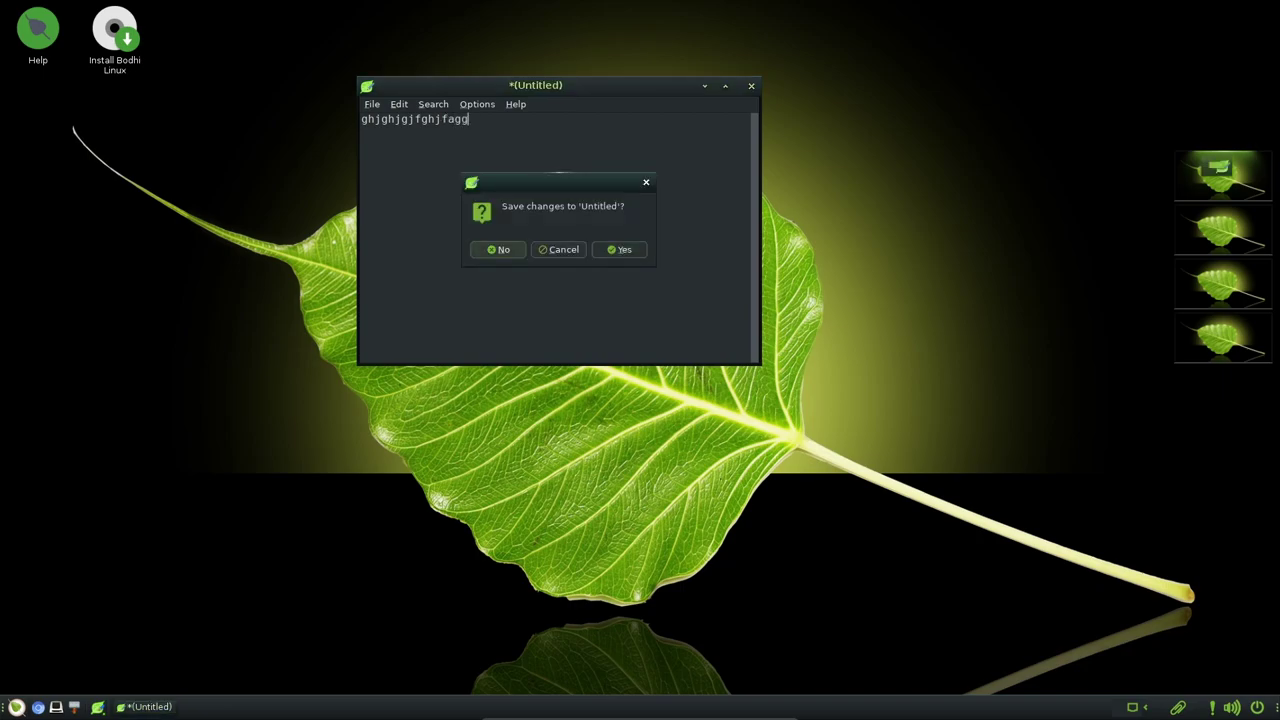
# Open the Quick Launcher and browse its application categories, examining the contents of Preferences and Accessories
pyautogui.click(17, 708)
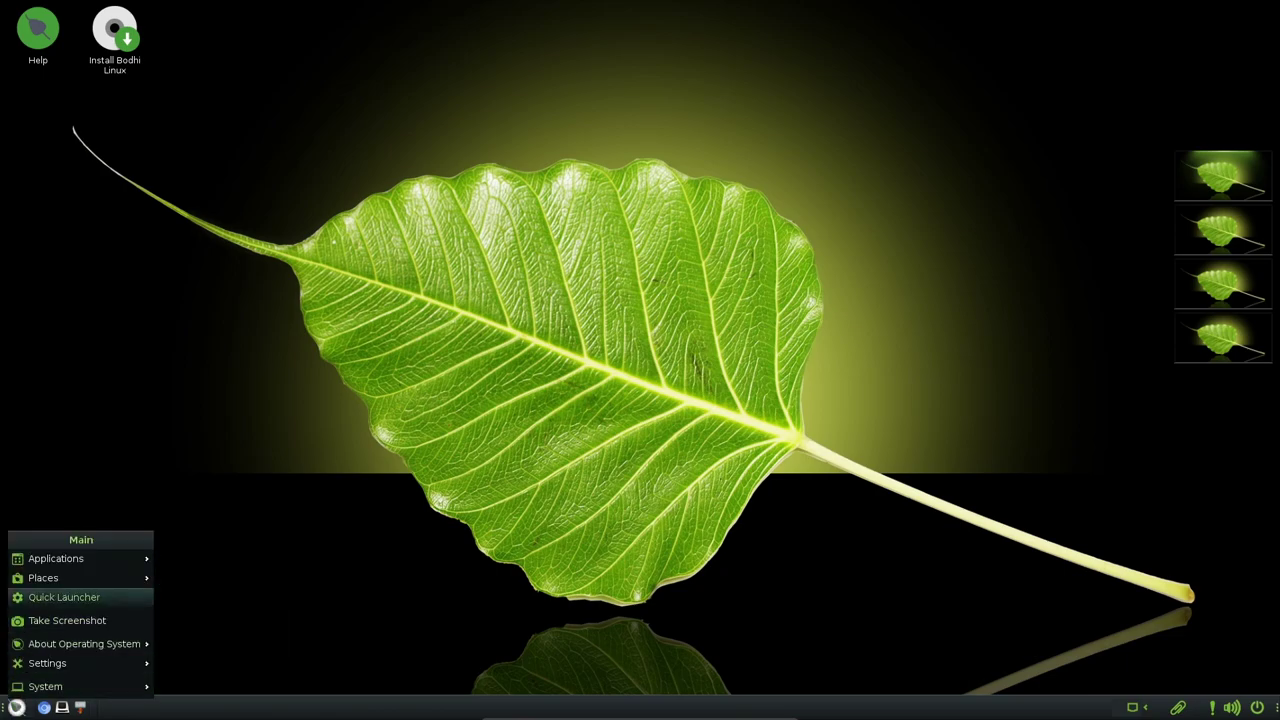
pyautogui.press('Return')
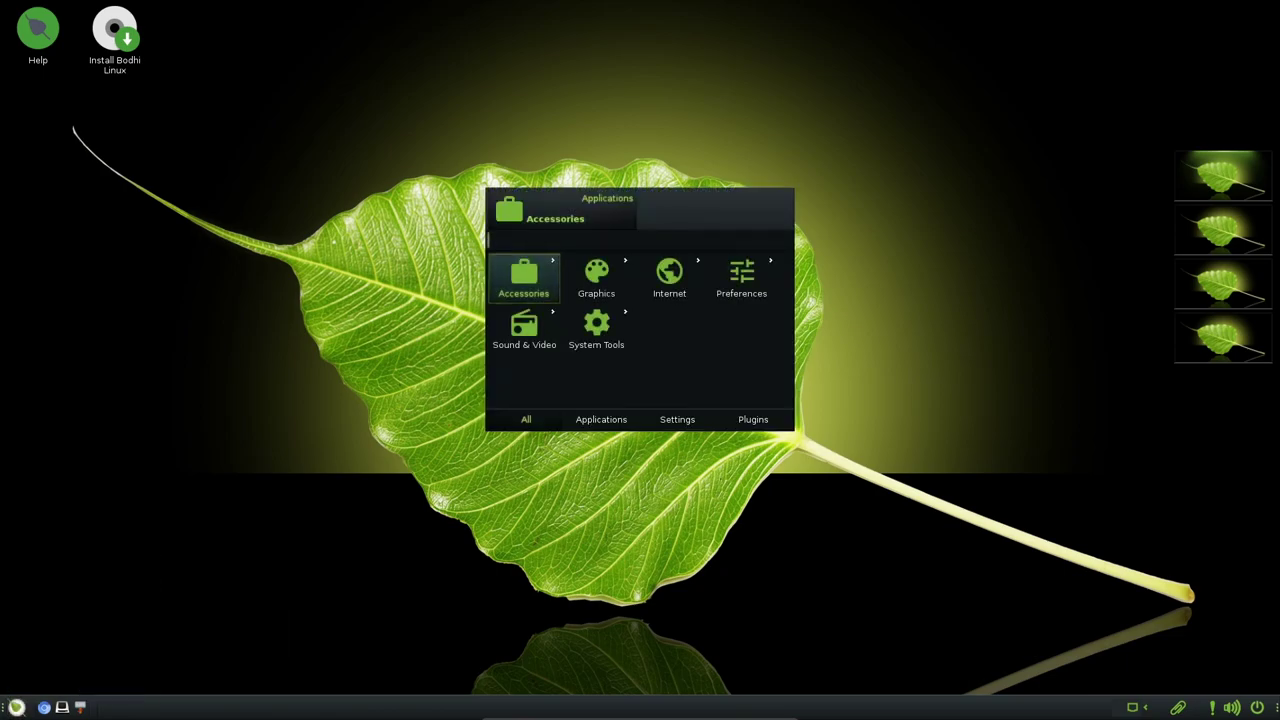
pyautogui.press('Right')
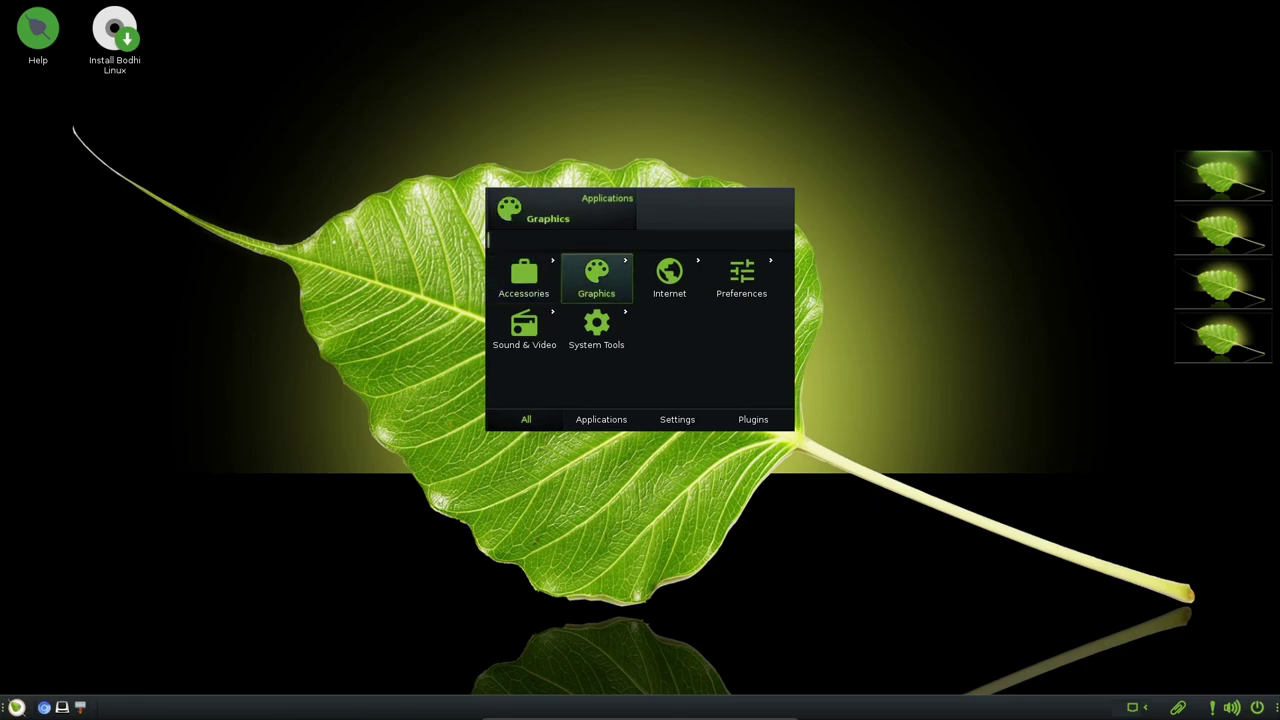
pyautogui.press('Right')
pyautogui.press('Right')
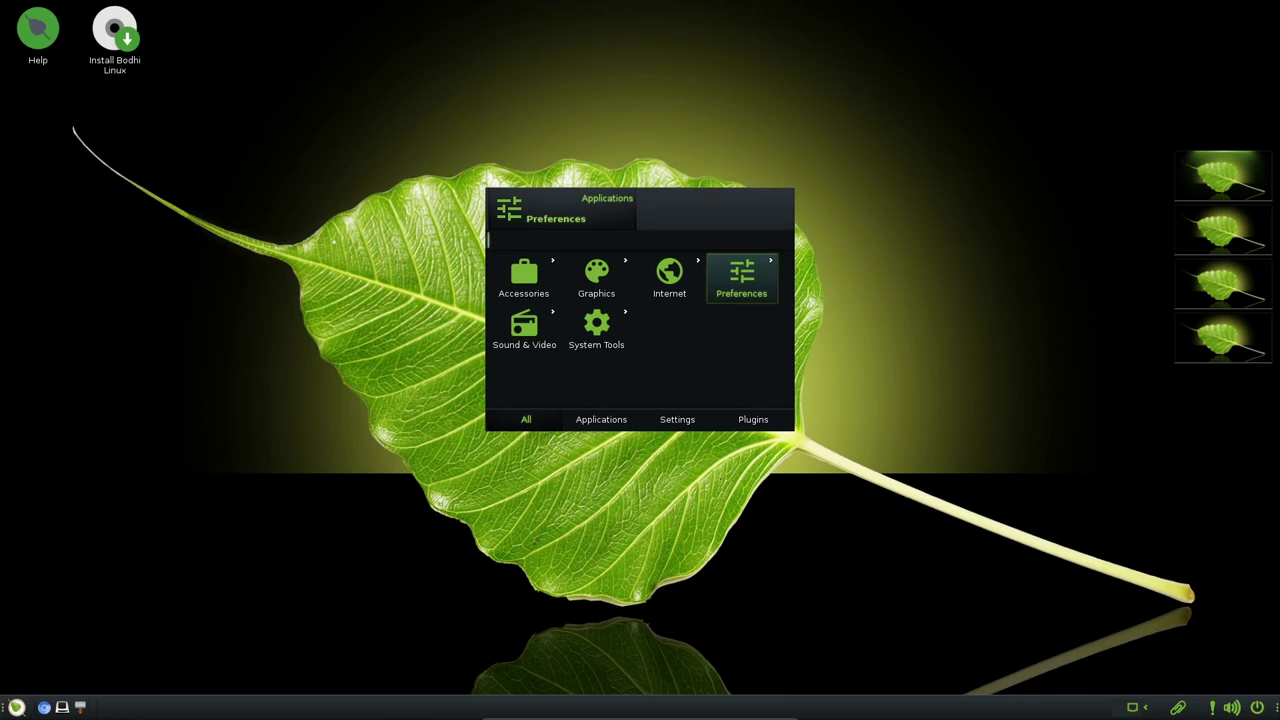
pyautogui.press('Return')
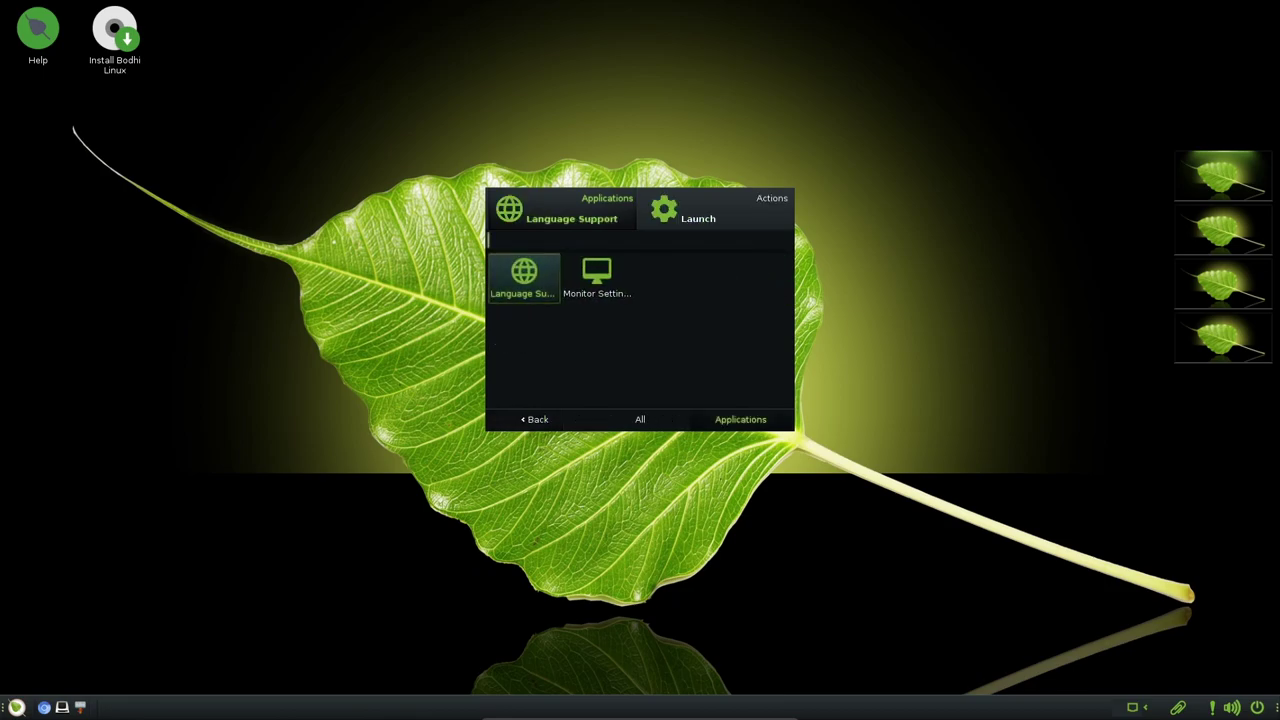
pyautogui.press('Right')
pyautogui.press('Left')
pyautogui.press('BackSpace')
pyautogui.press('Up')
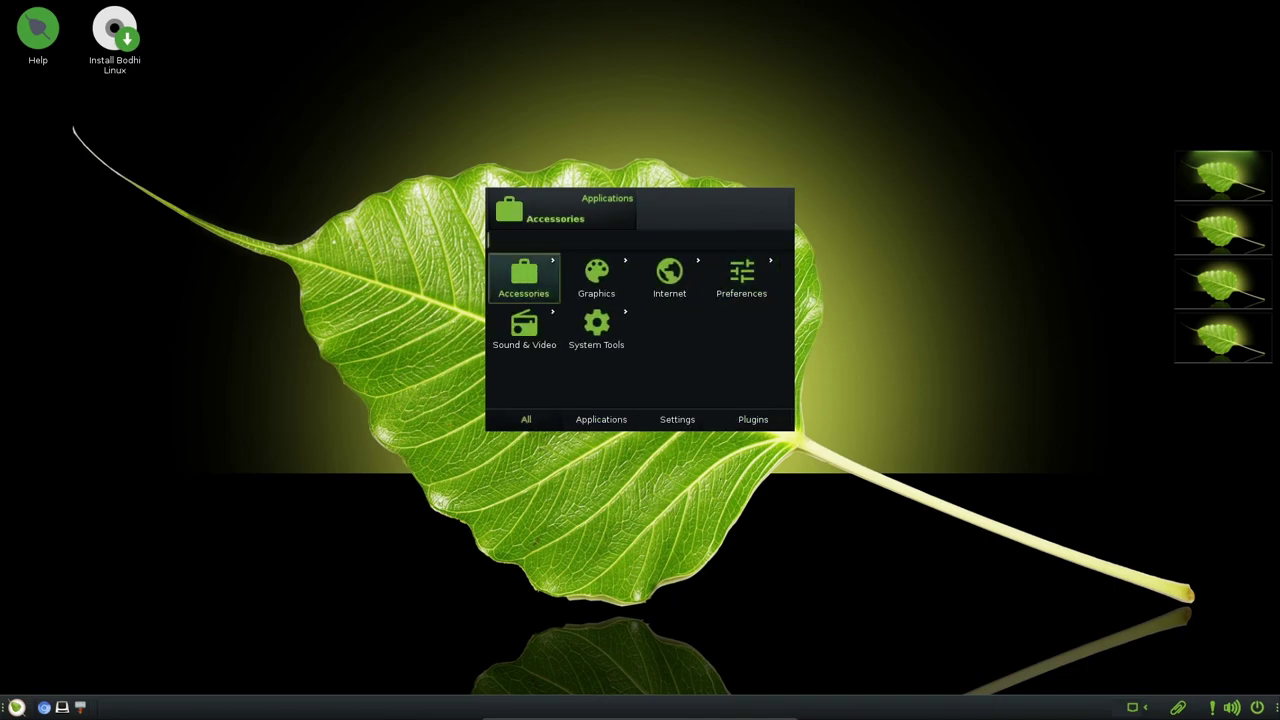
pyautogui.press('Return')
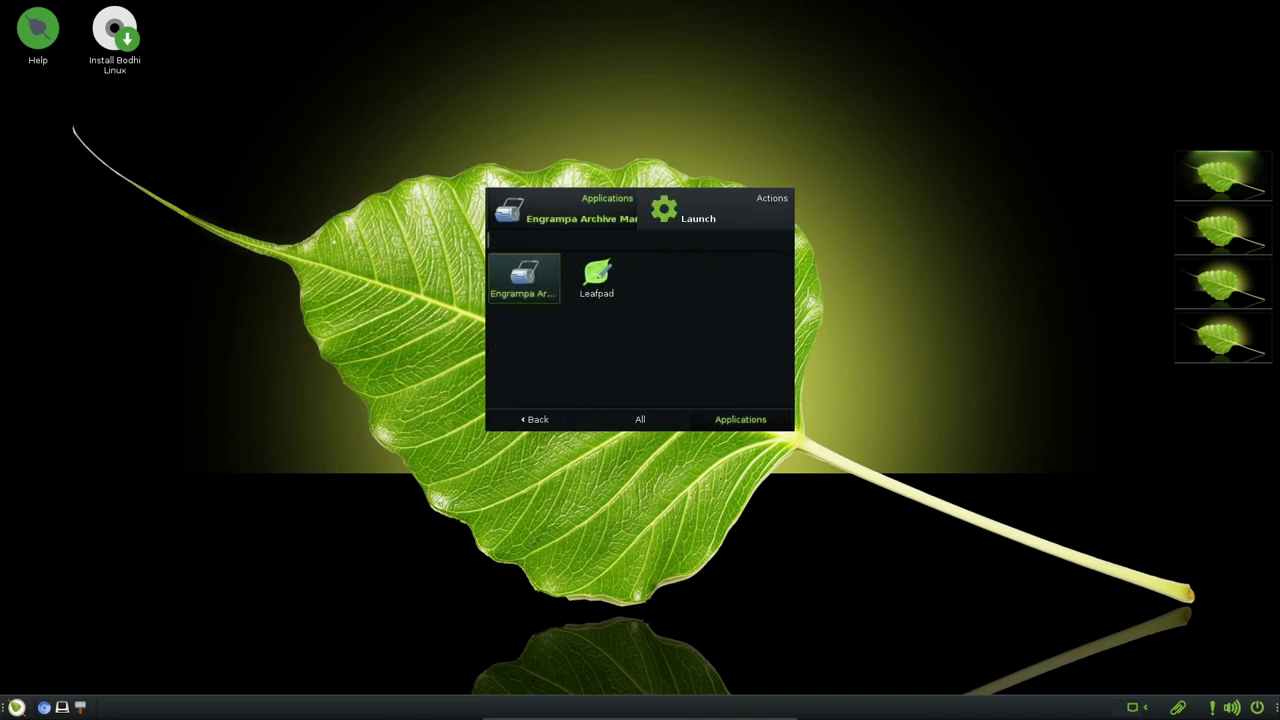
pyautogui.press('BackSpace')
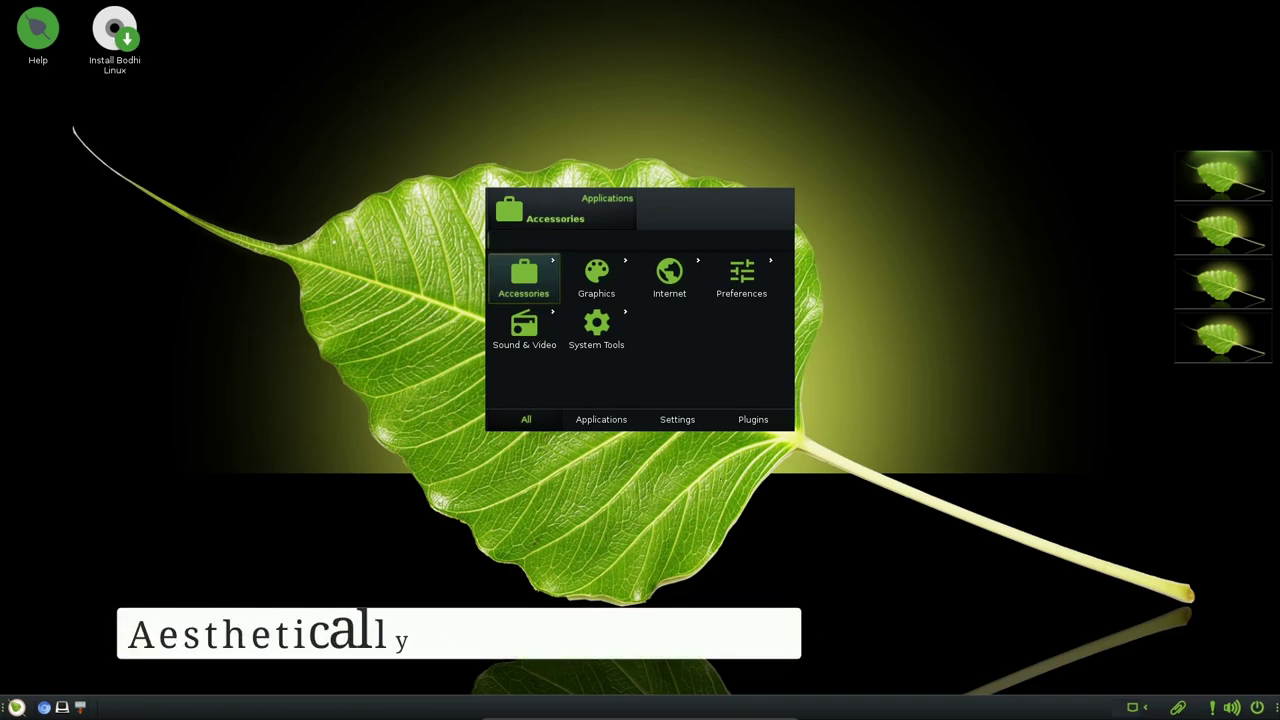
# Launch PulseAudio Volume Control from the Quick Launcher's Sound & Video category
pyautogui.press('Down')
pyautogui.press('Return')
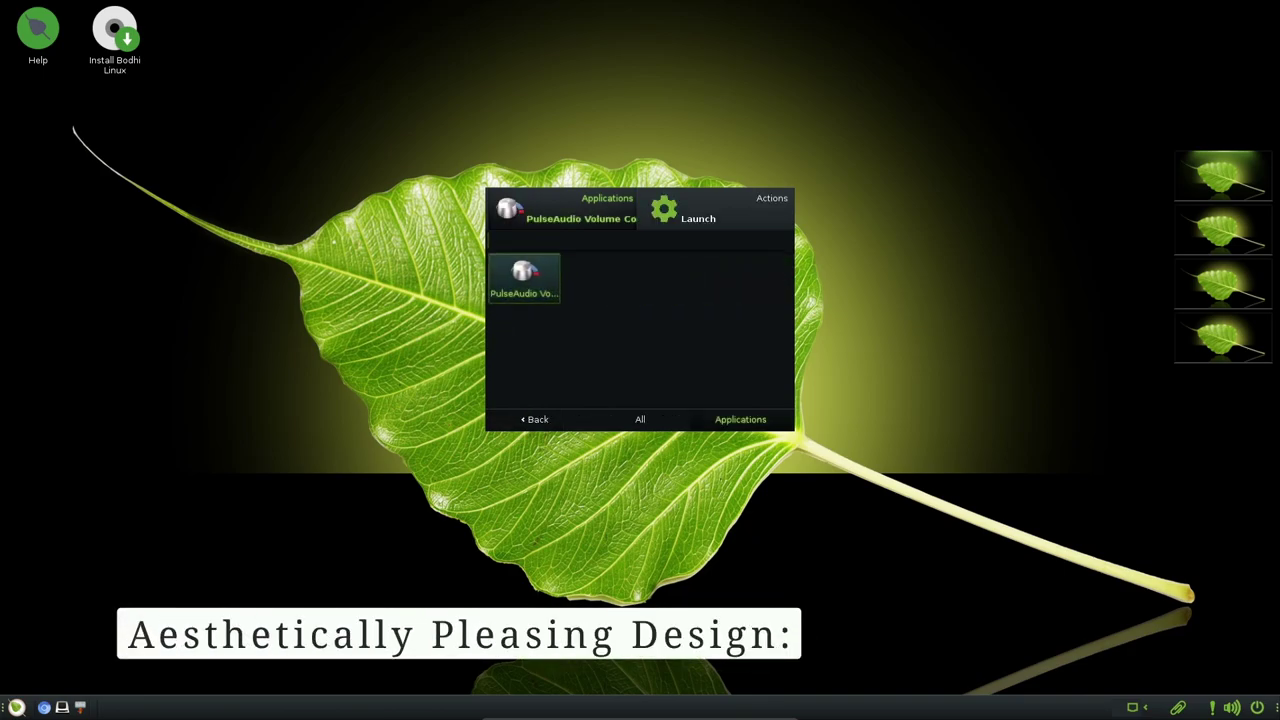
pyautogui.press('Return')
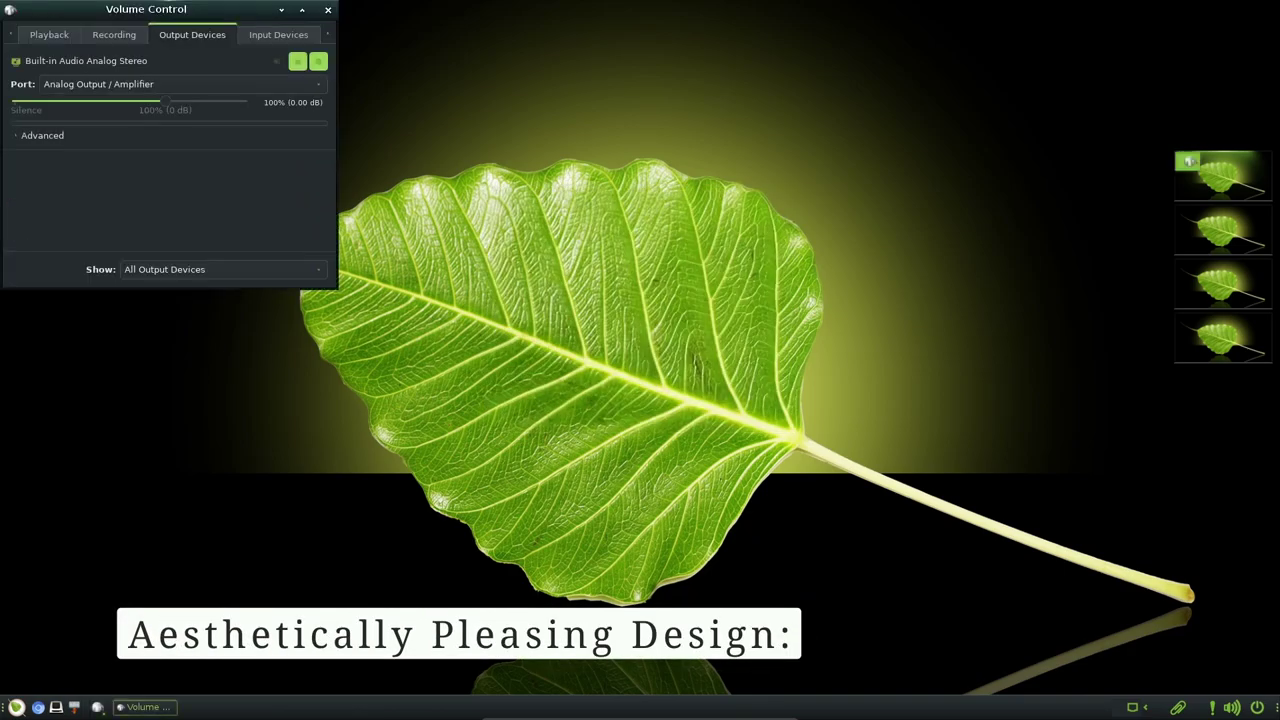
# Move the Volume Control window away from the screen corner, view its Configuration and Playback sections, and close it
pyautogui.moveTo(146, 9); pyautogui.dragTo(455, 128)
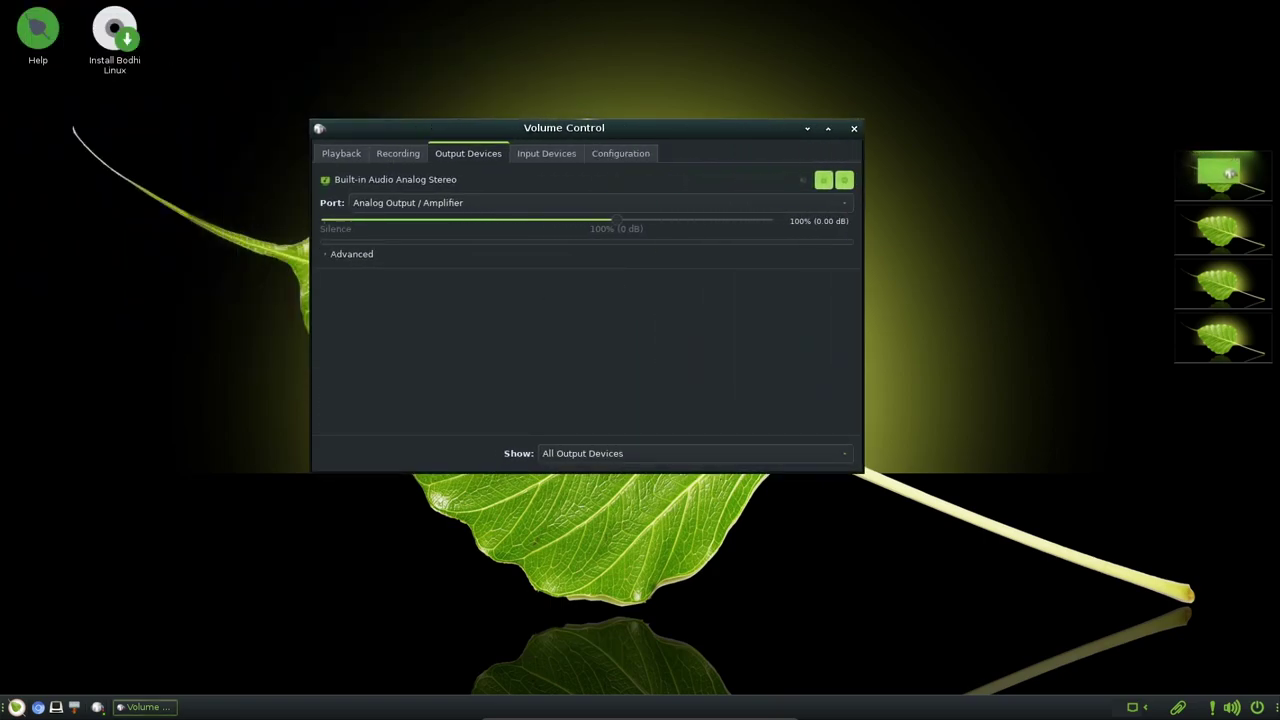
pyautogui.click(620, 154)
pyautogui.click(341, 154)
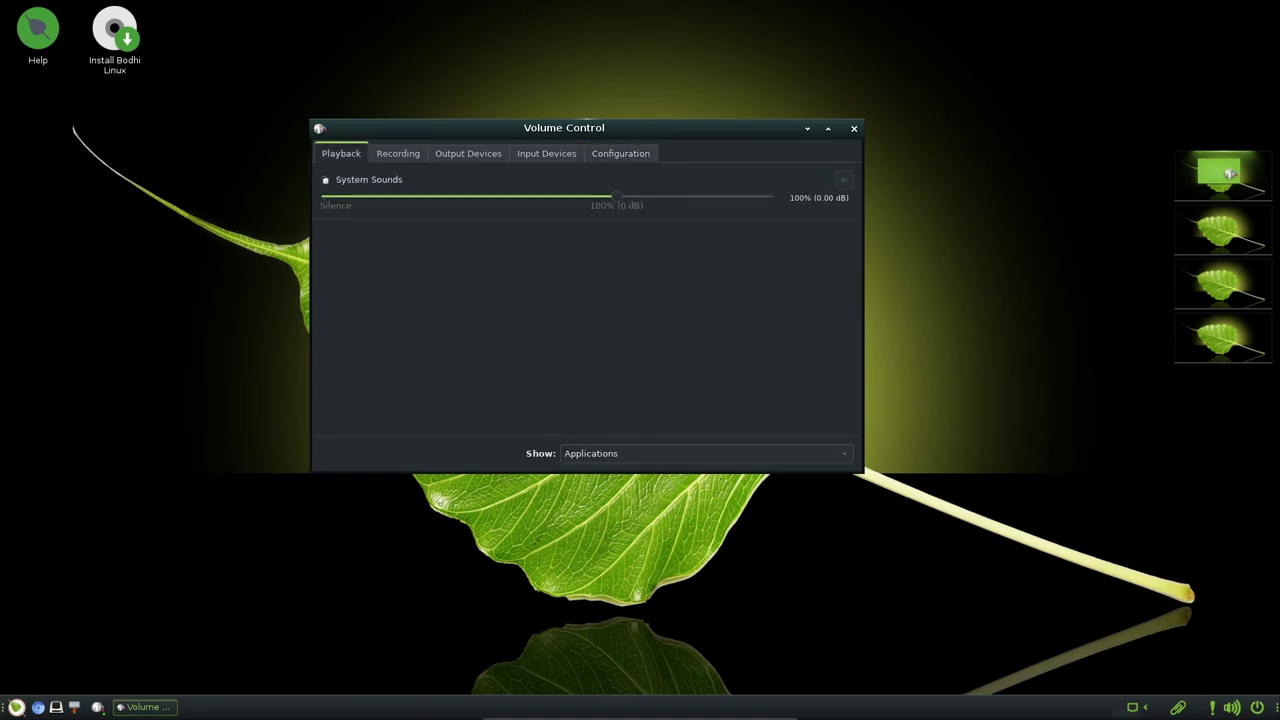
pyautogui.hotkey('alt', 'F4')
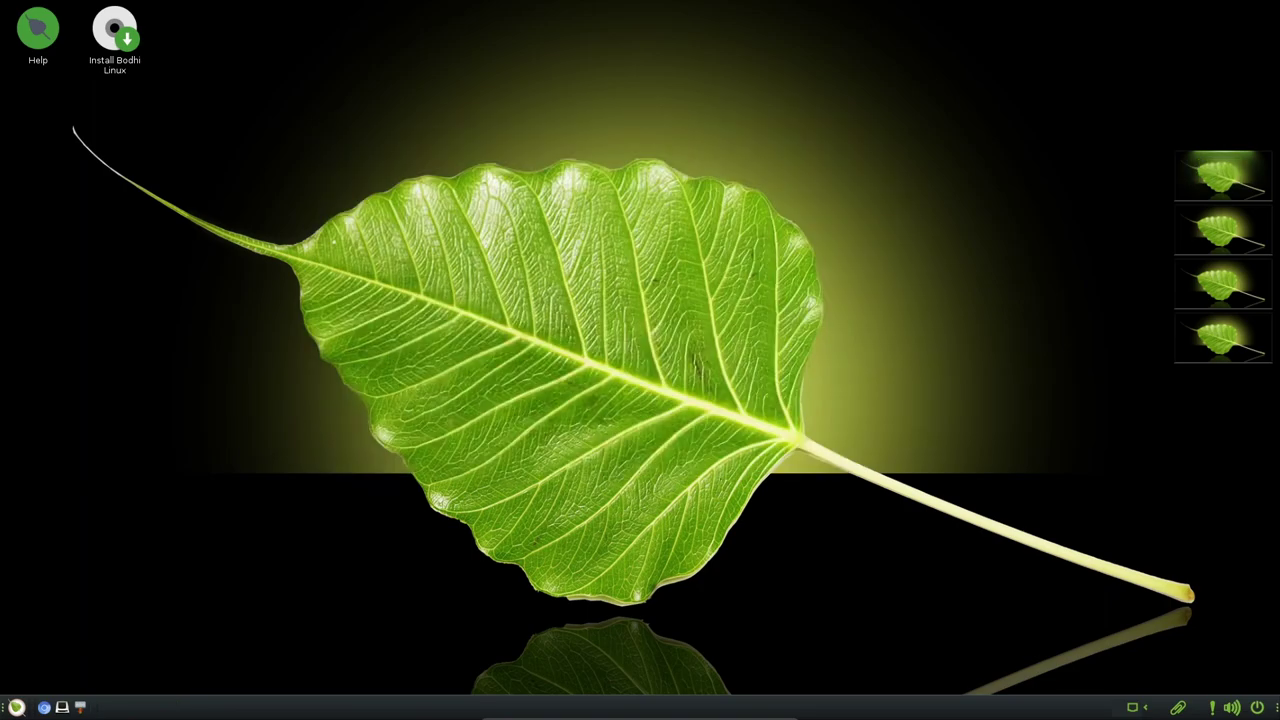
# View the About Bodhi Linux information from the main menu and dismiss it
pyautogui.click(17, 707)
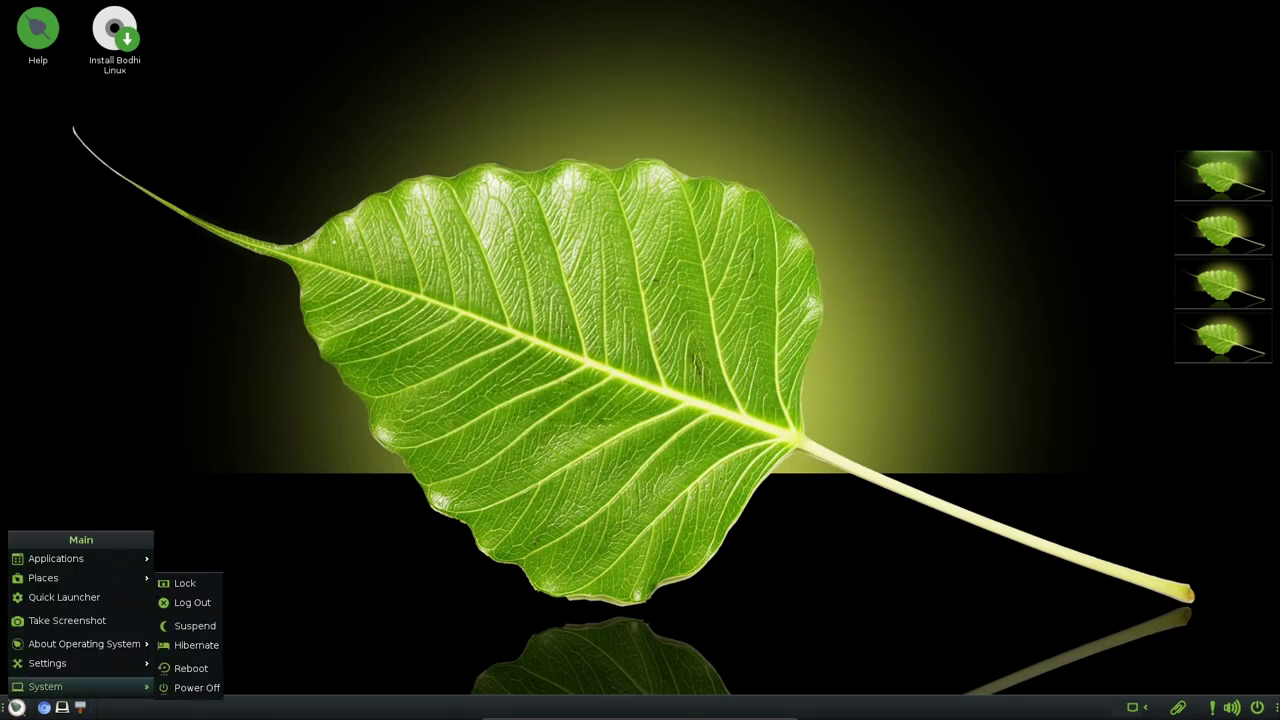
pyautogui.moveTo(84, 644)
pyautogui.press('Right')
pyautogui.press('Up')
pyautogui.press('Down')
pyautogui.press('Down')
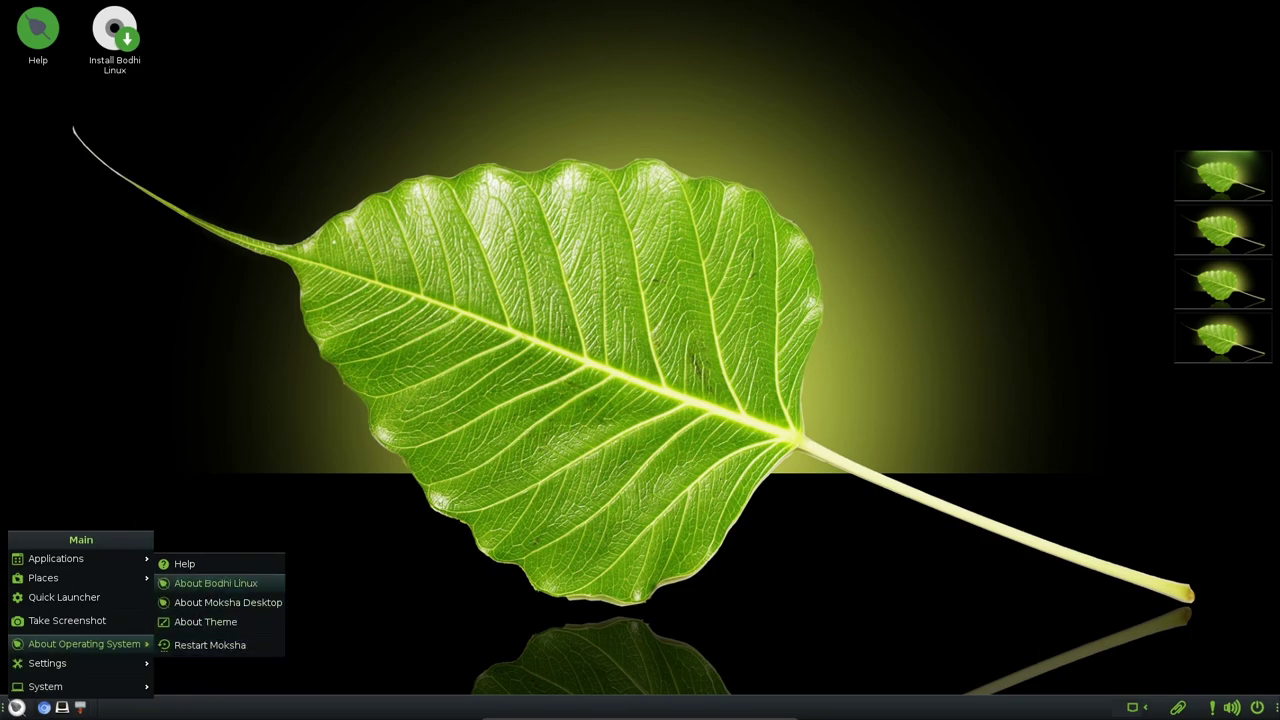
pyautogui.press('Return')
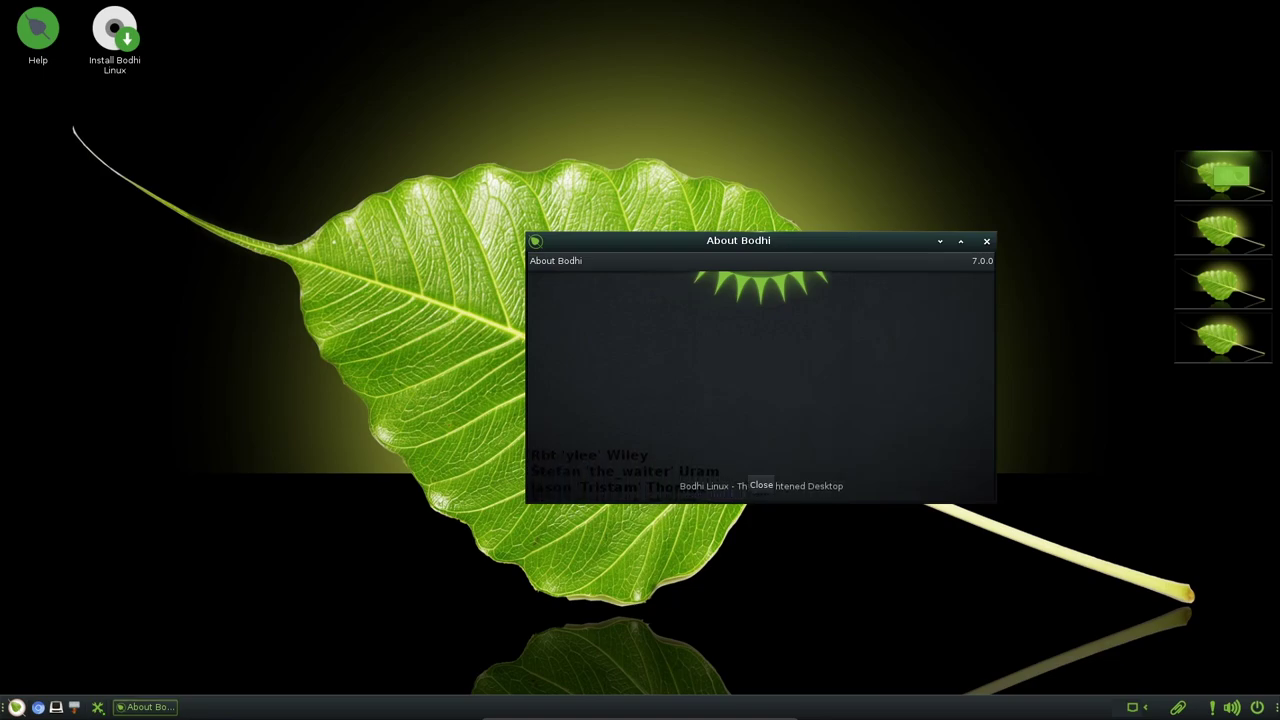
pyautogui.click(761, 484)
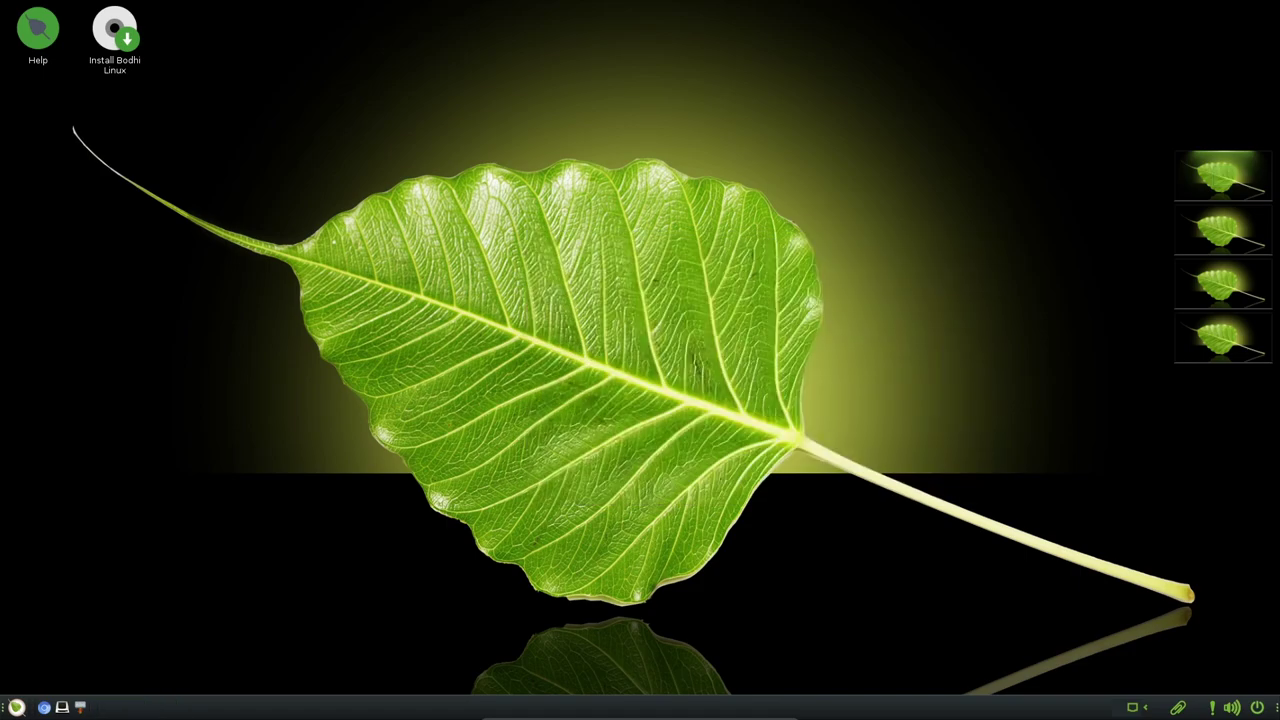
# Open the desktop Gadgets settings from the main menu and move the window away from the screen corner
pyautogui.click(16, 707)
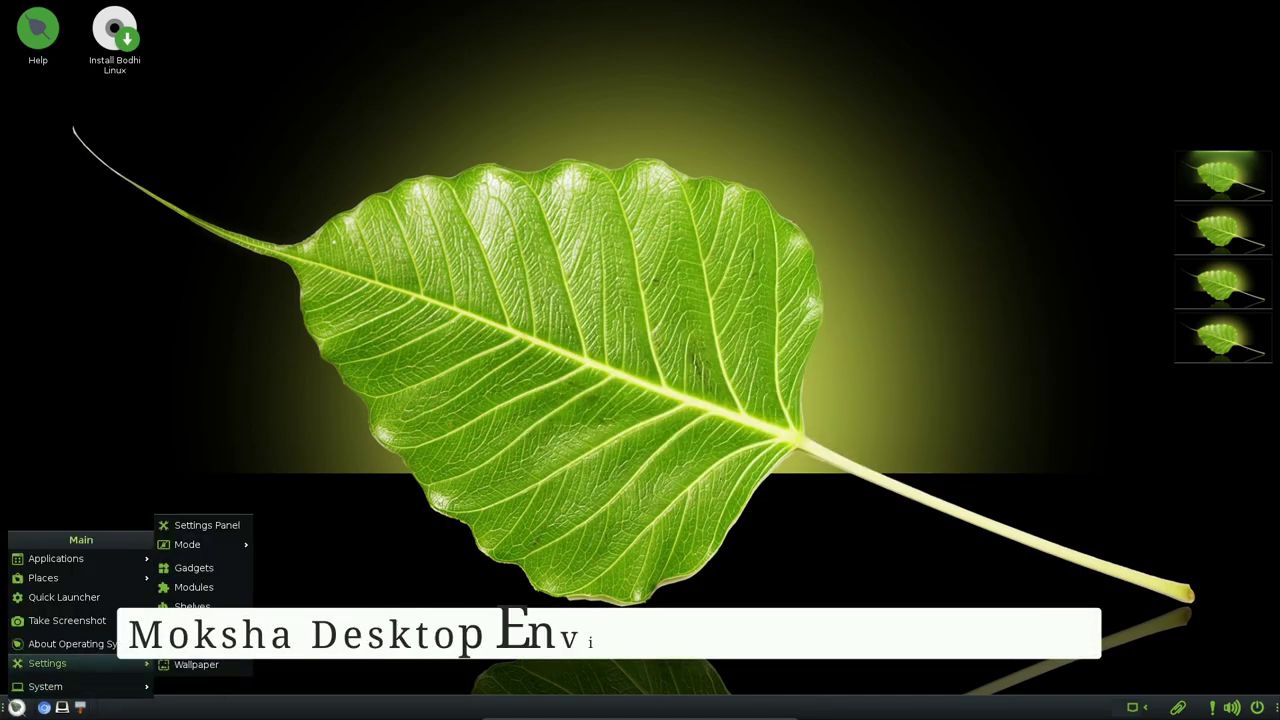
pyautogui.moveTo(50, 663)
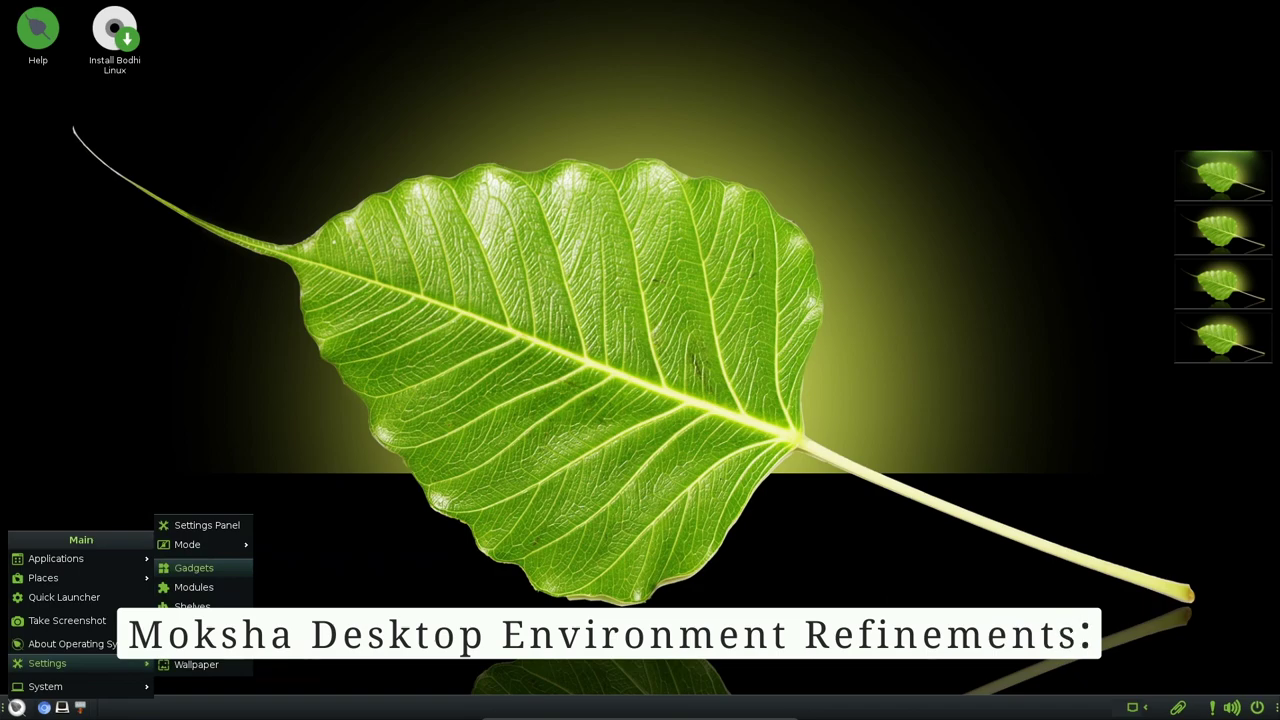
pyautogui.click(190, 567)
pyautogui.moveTo(78, 9); pyautogui.dragTo(450, 102)
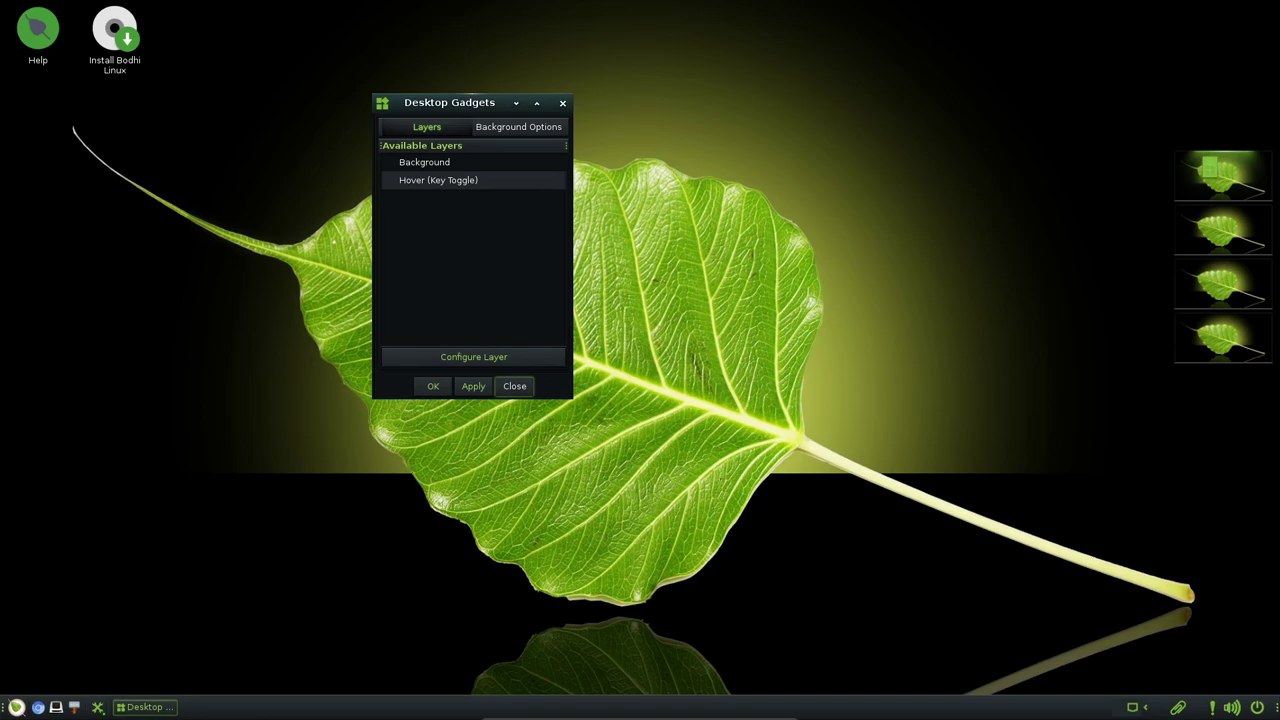
pyautogui.moveTo(572, 398); pyautogui.dragTo(573, 398)
pyautogui.press('Escape')
pyautogui.hotkey('alt', 'F8')
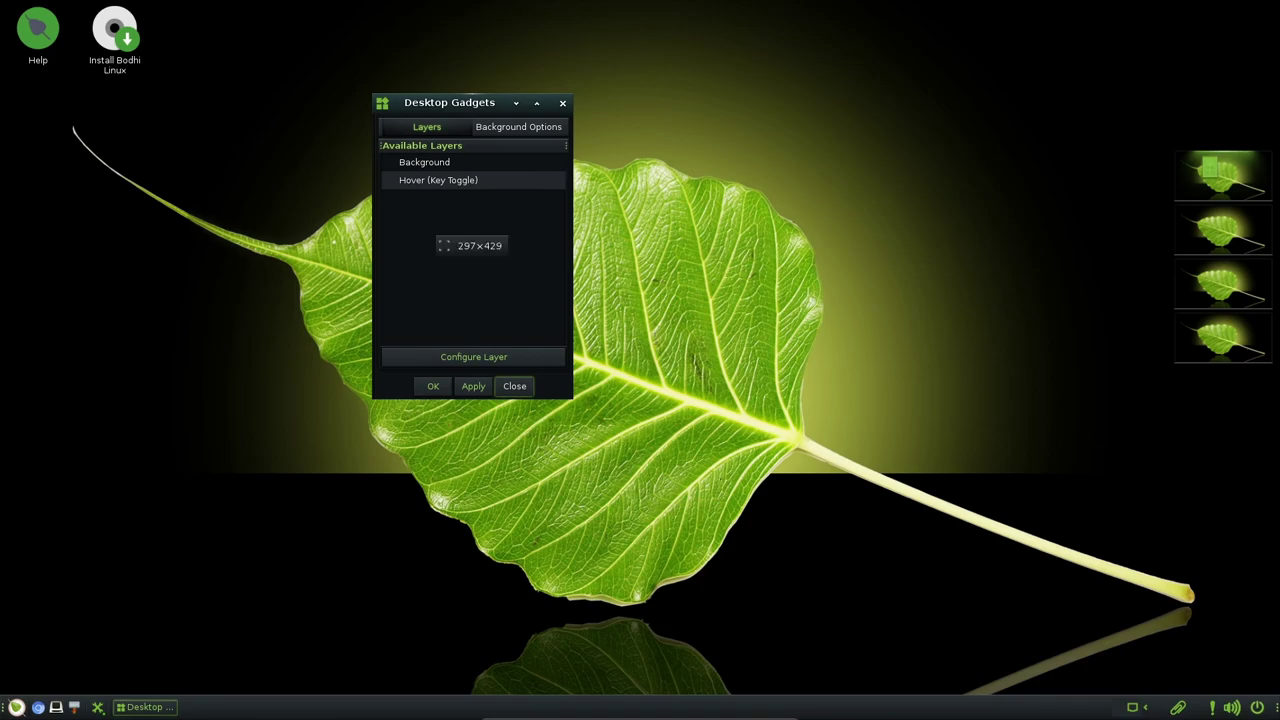
pyautogui.press('Escape')
# Examine the Background Options of Desktop Gadgets and start configuring the Background layer
pyautogui.click(518, 127)
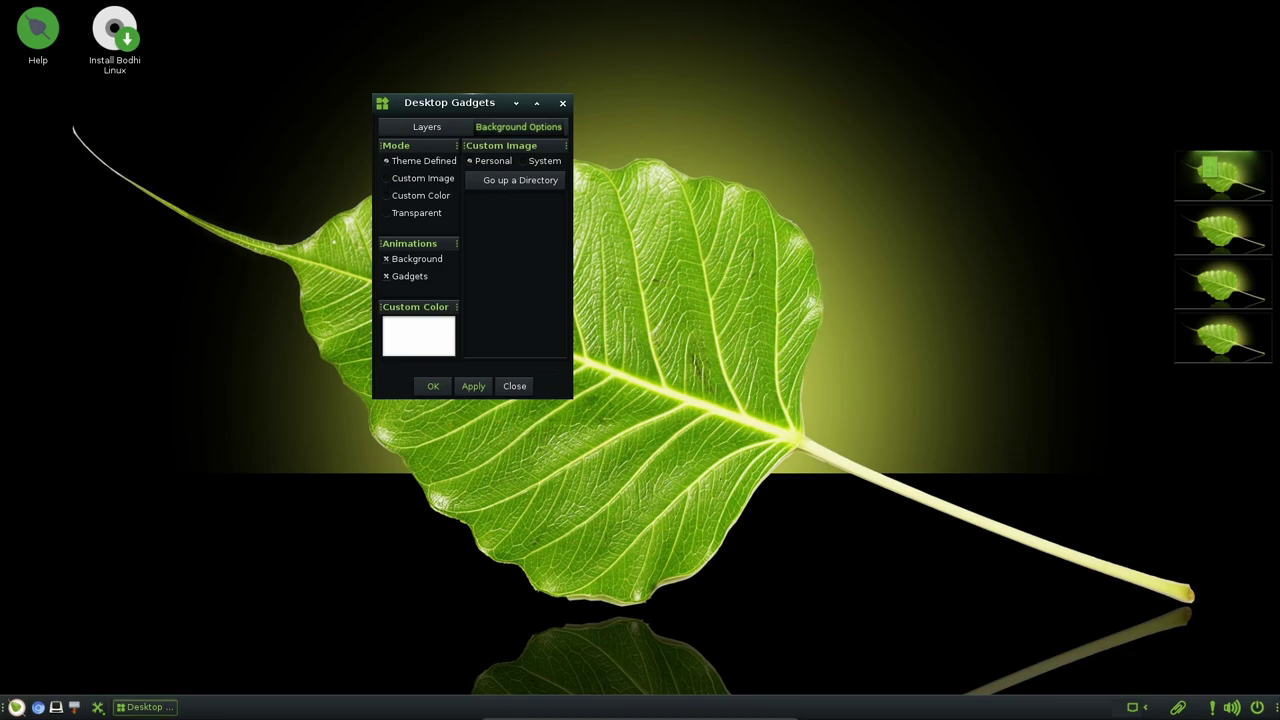
pyautogui.click(427, 127)
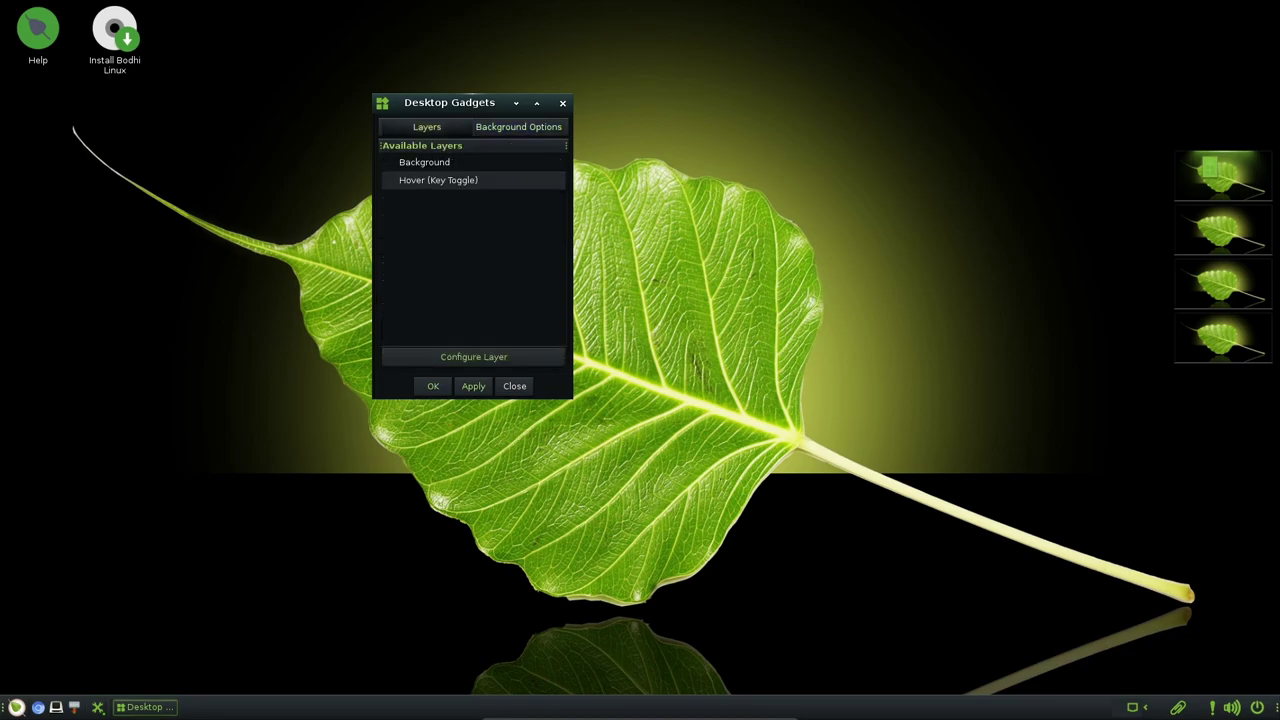
pyautogui.click(424, 162)
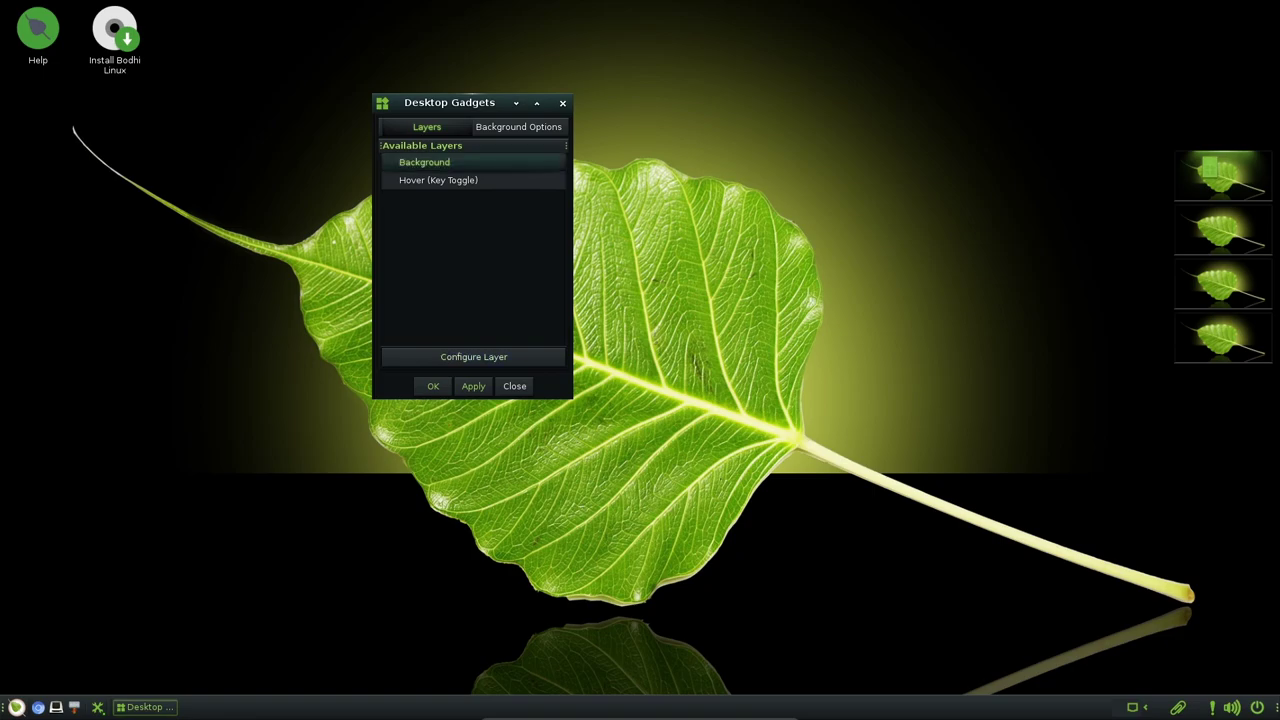
pyautogui.click(473, 357)
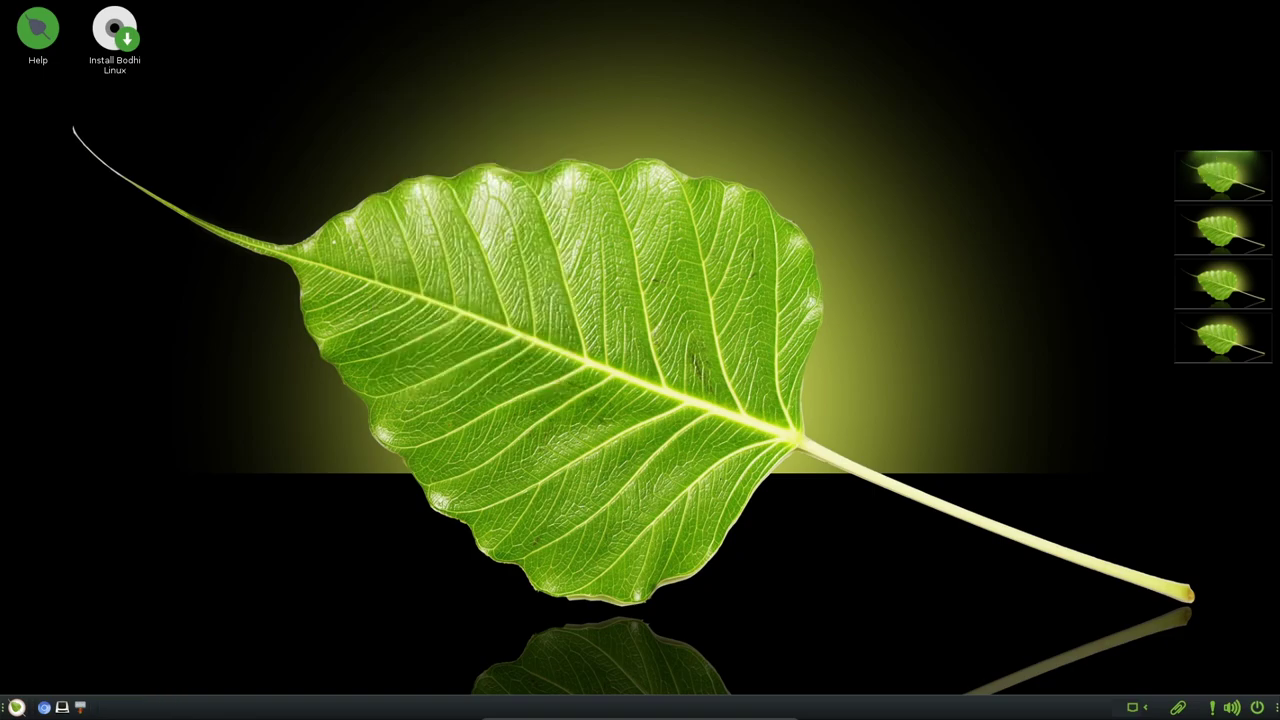
# Open the Desktop folder from Places in the main menu, view its contents and close the window
pyautogui.click(17, 707)
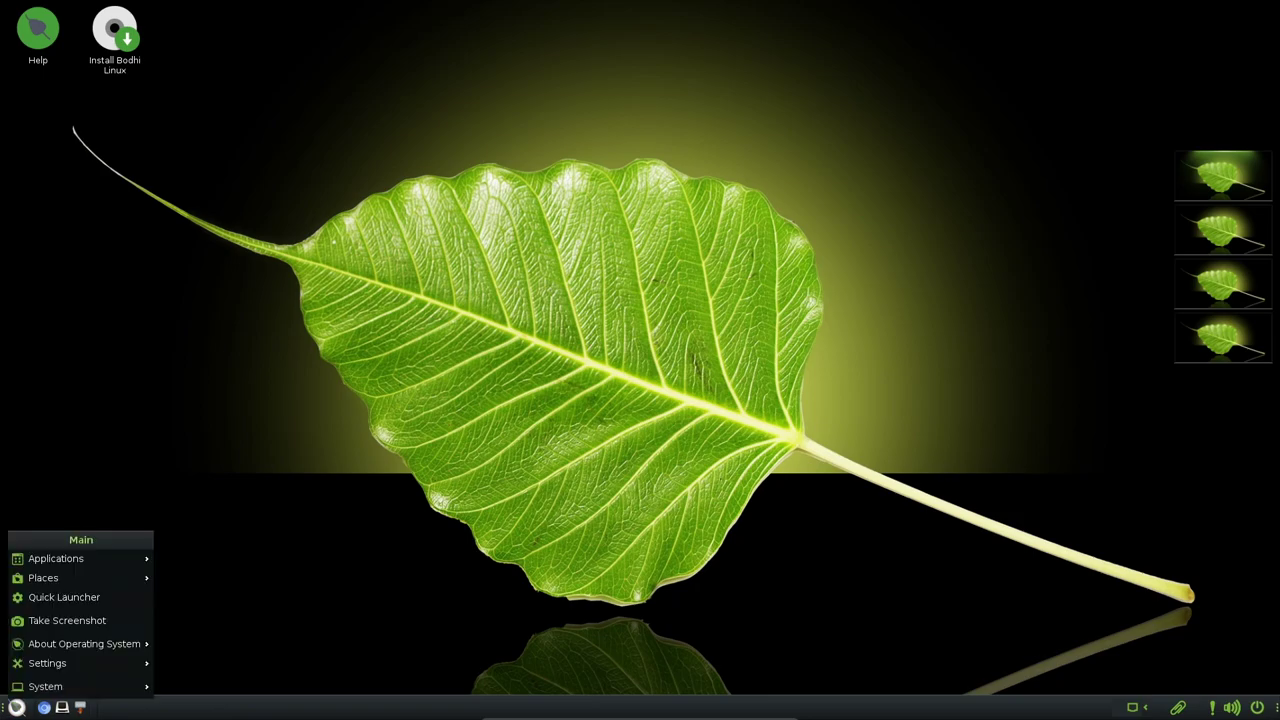
pyautogui.moveTo(82, 578)
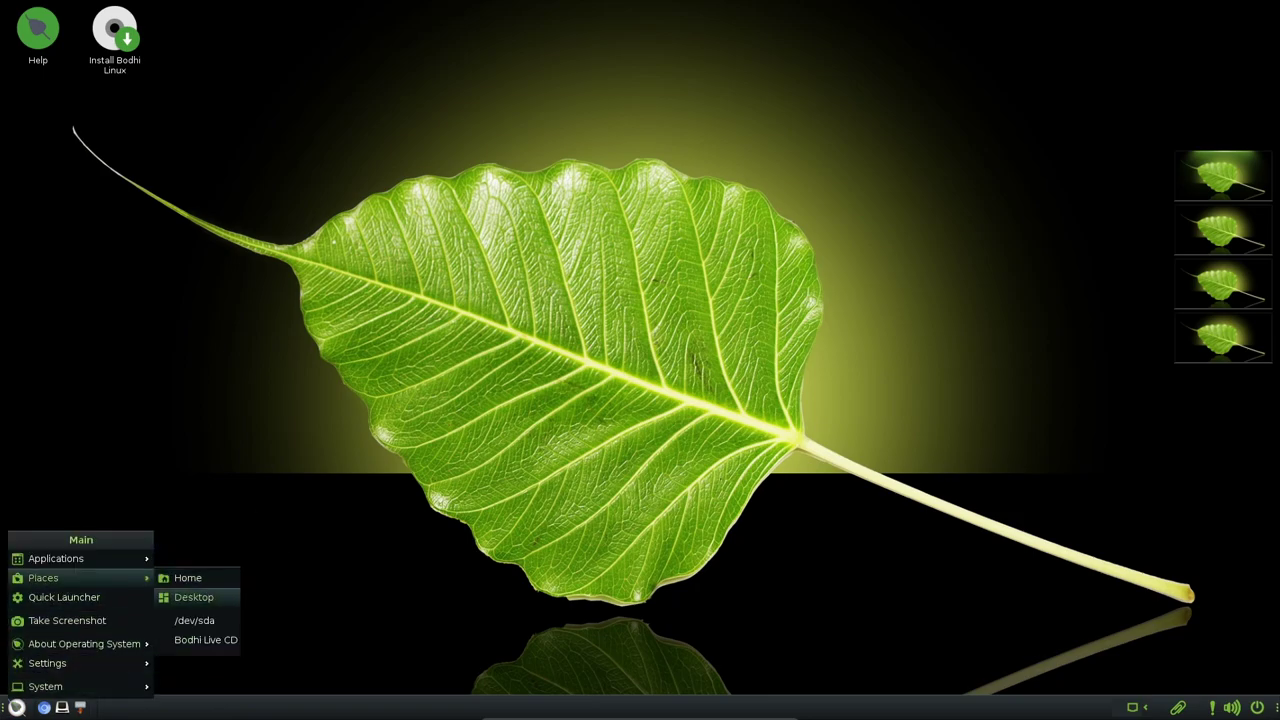
pyautogui.press('Return')
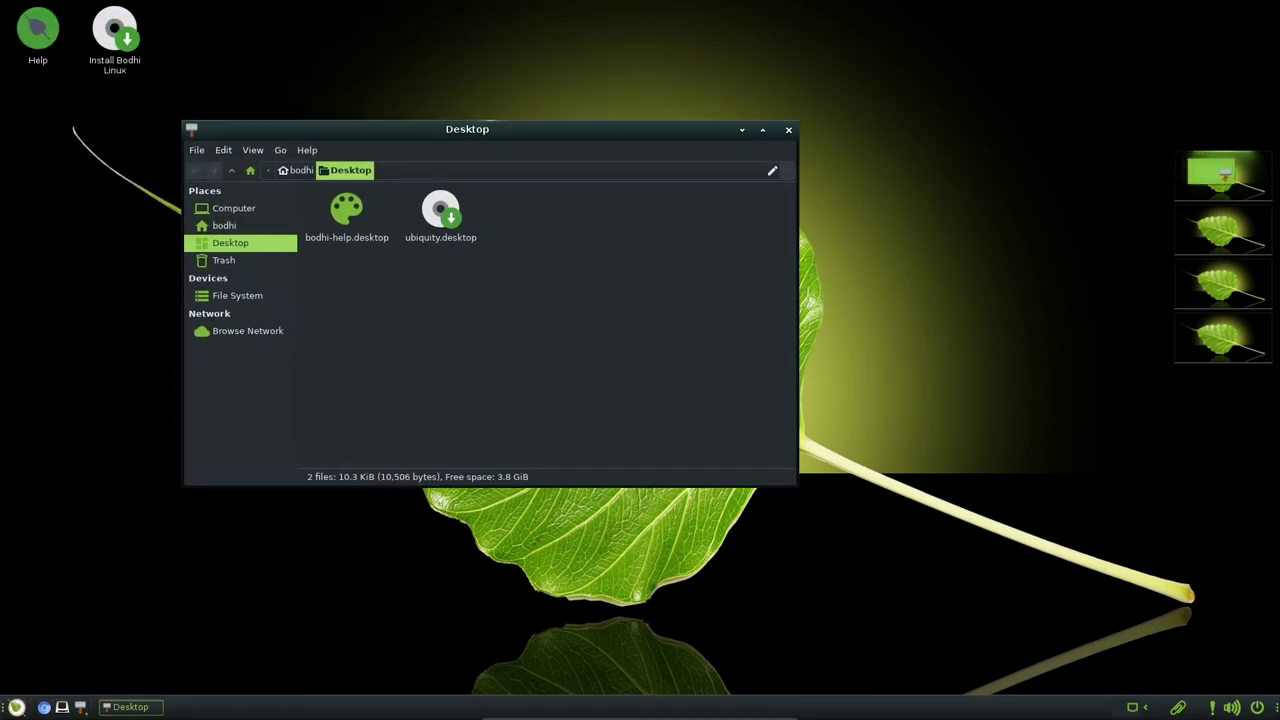
pyautogui.hotkey('alt', 'F4')
# Open the Wallpaper settings from the main menu
pyautogui.click(17, 707)
pyautogui.moveTo(46, 687)
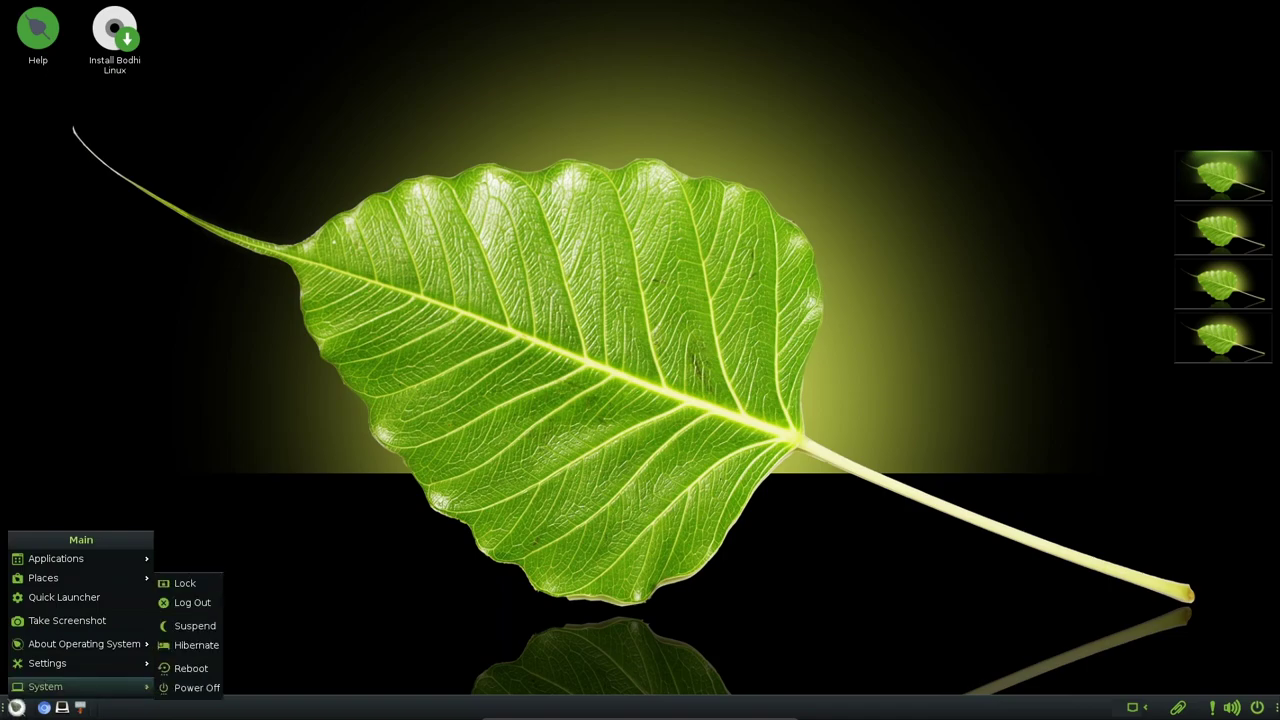
pyautogui.press('Up')
pyautogui.press('Up')
pyautogui.press('Up')
pyautogui.press('Left')
pyautogui.press('Up')
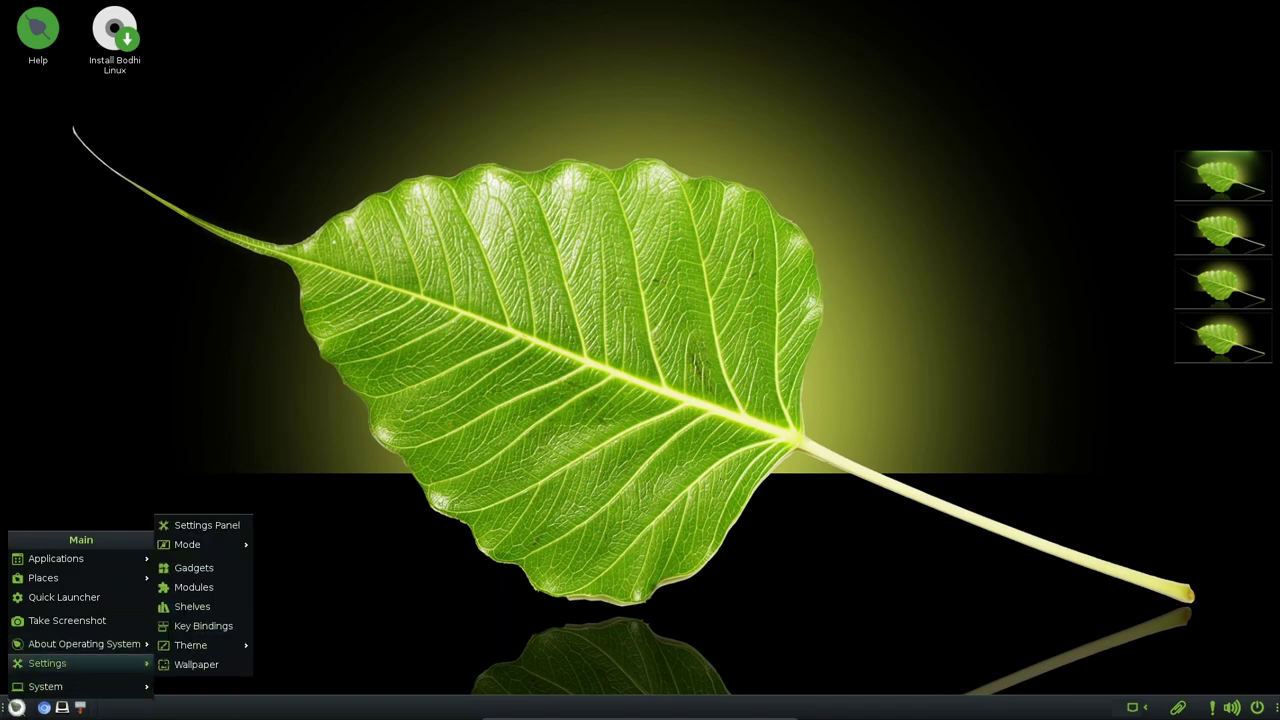
pyautogui.press('Right')
pyautogui.press('Up')
pyautogui.press('Return')
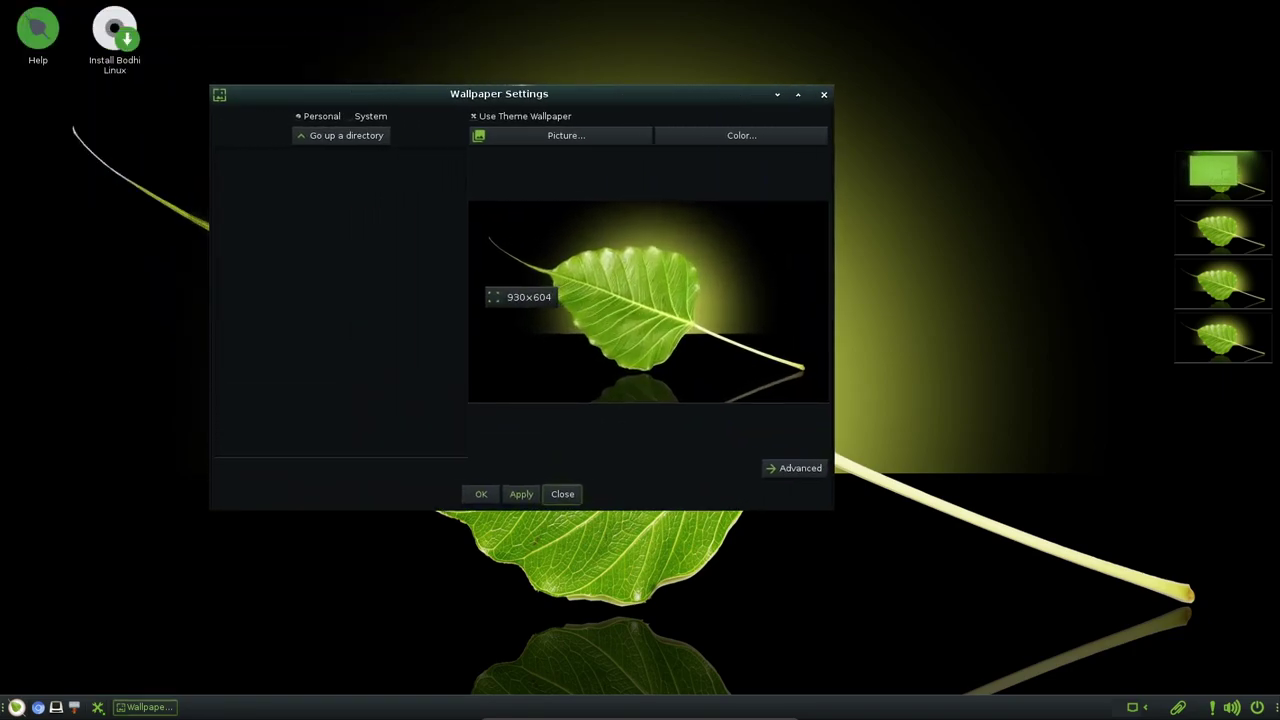
# Show the advanced wallpaper options and view the picture chooser and the color selector, cancelling both
pyautogui.click(795, 468)
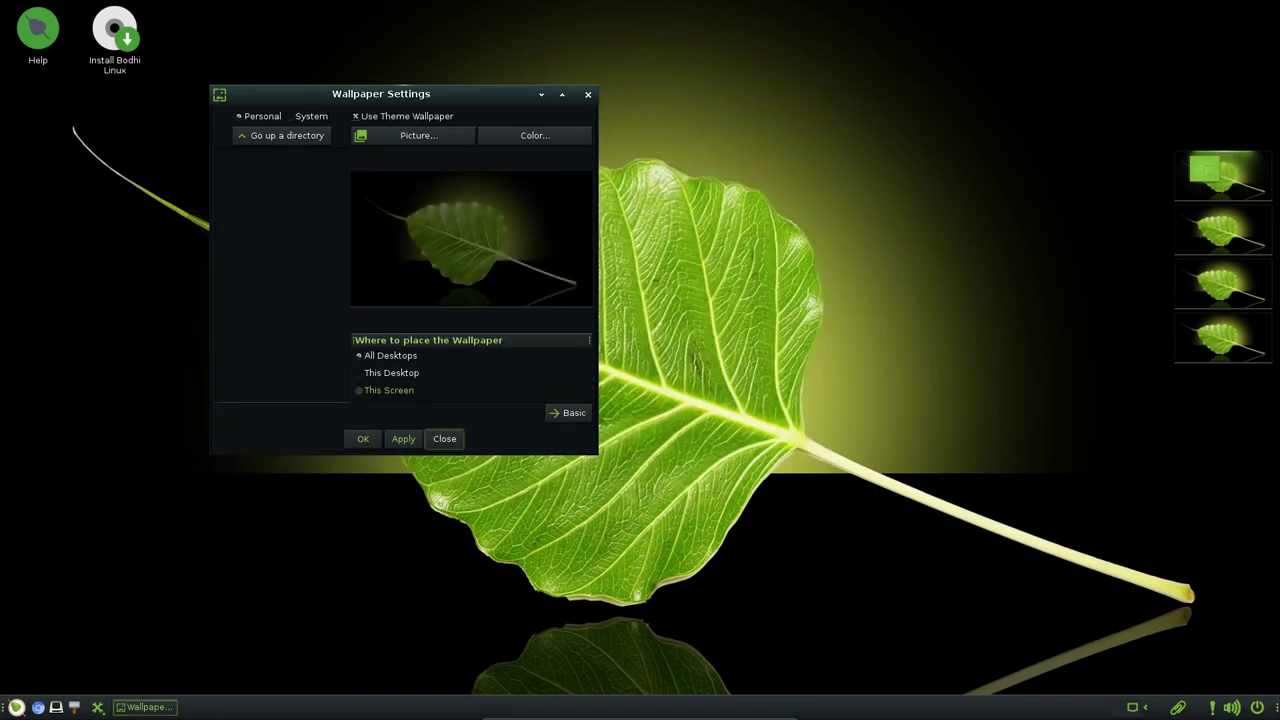
pyautogui.click(414, 136)
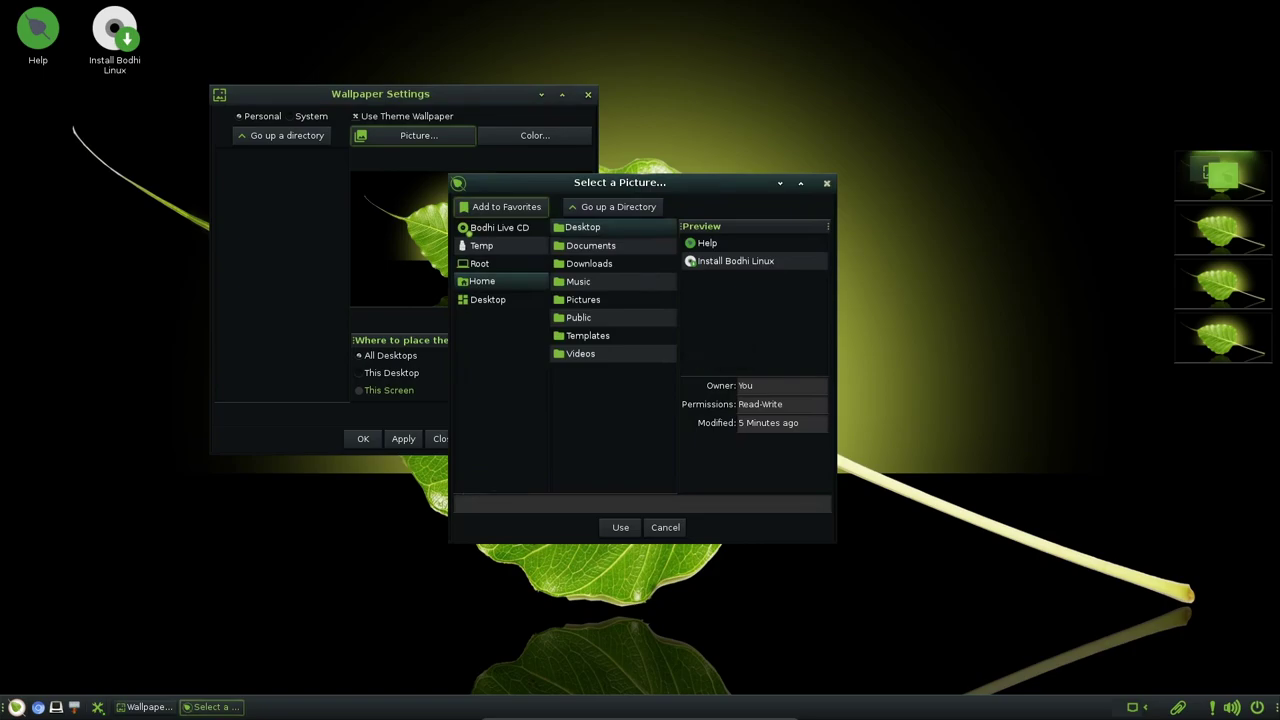
pyautogui.press('Escape')
pyautogui.press('Tab')
pyautogui.press('Return')
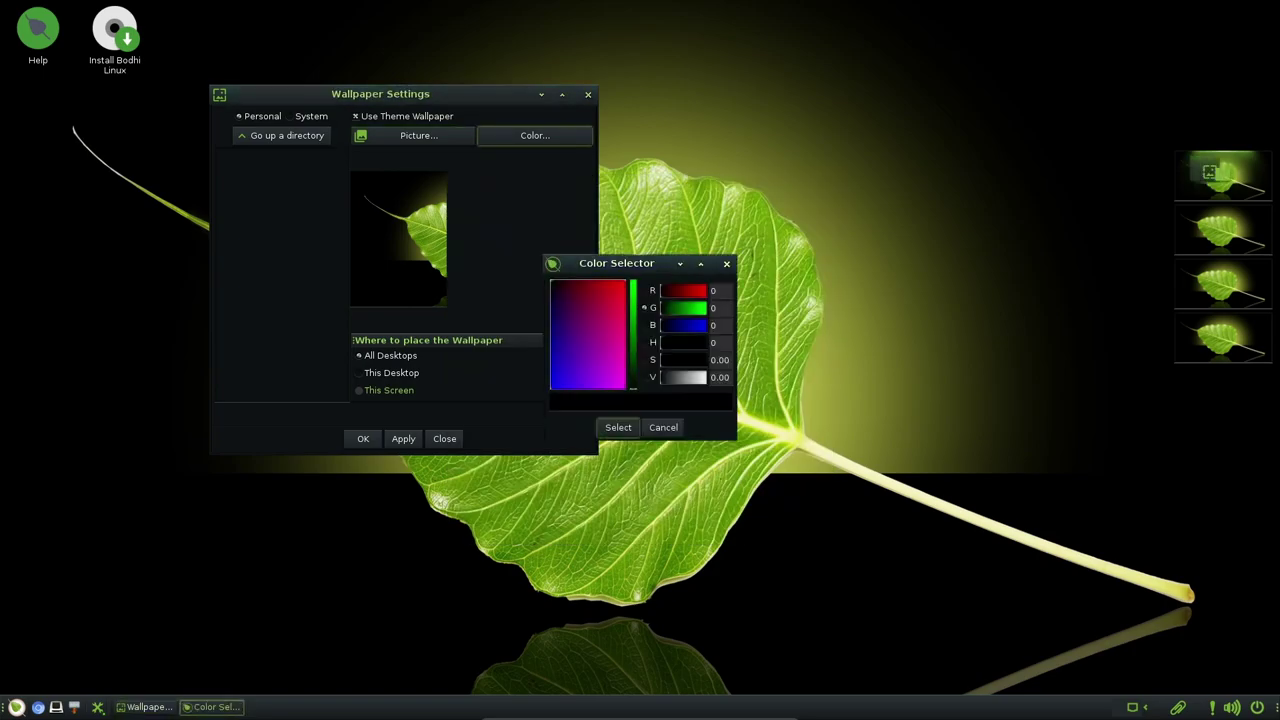
pyautogui.press('Escape')
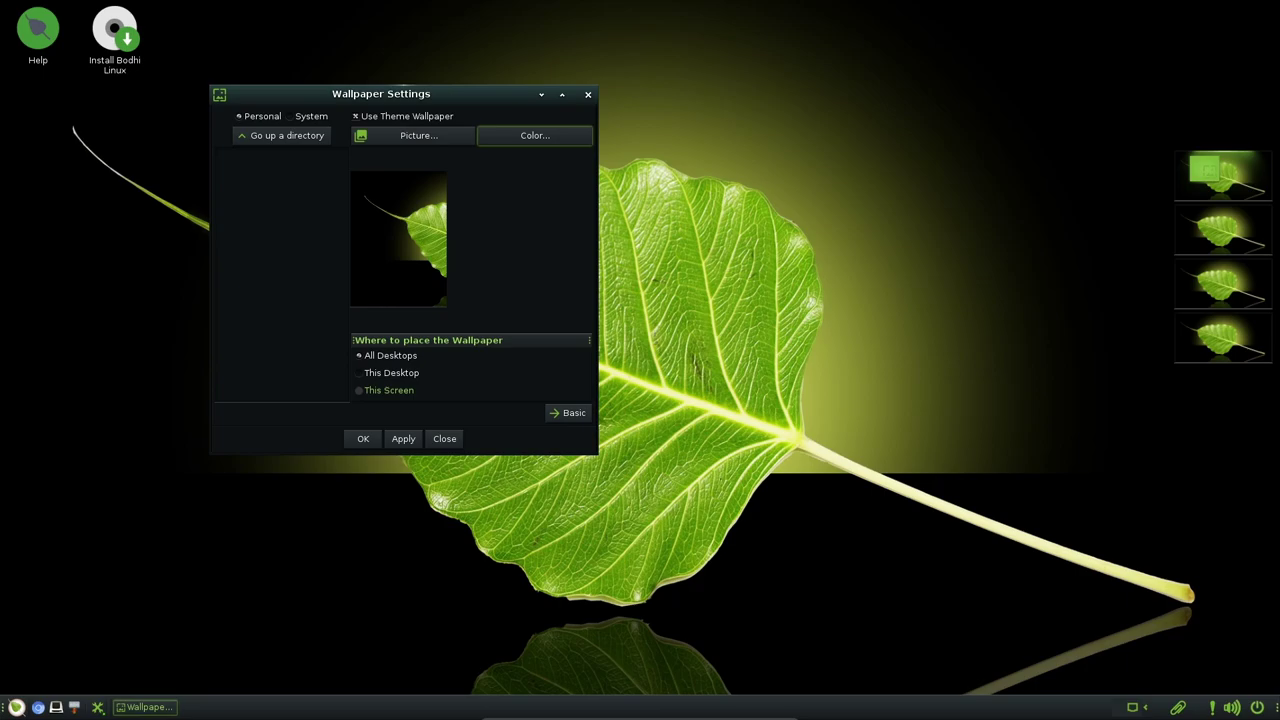
# Browse the personal wallpaper directories, select the backgrounds folder, compare the basic and advanced views, and close Wallpaper Settings without applying changes
pyautogui.click(282, 136)
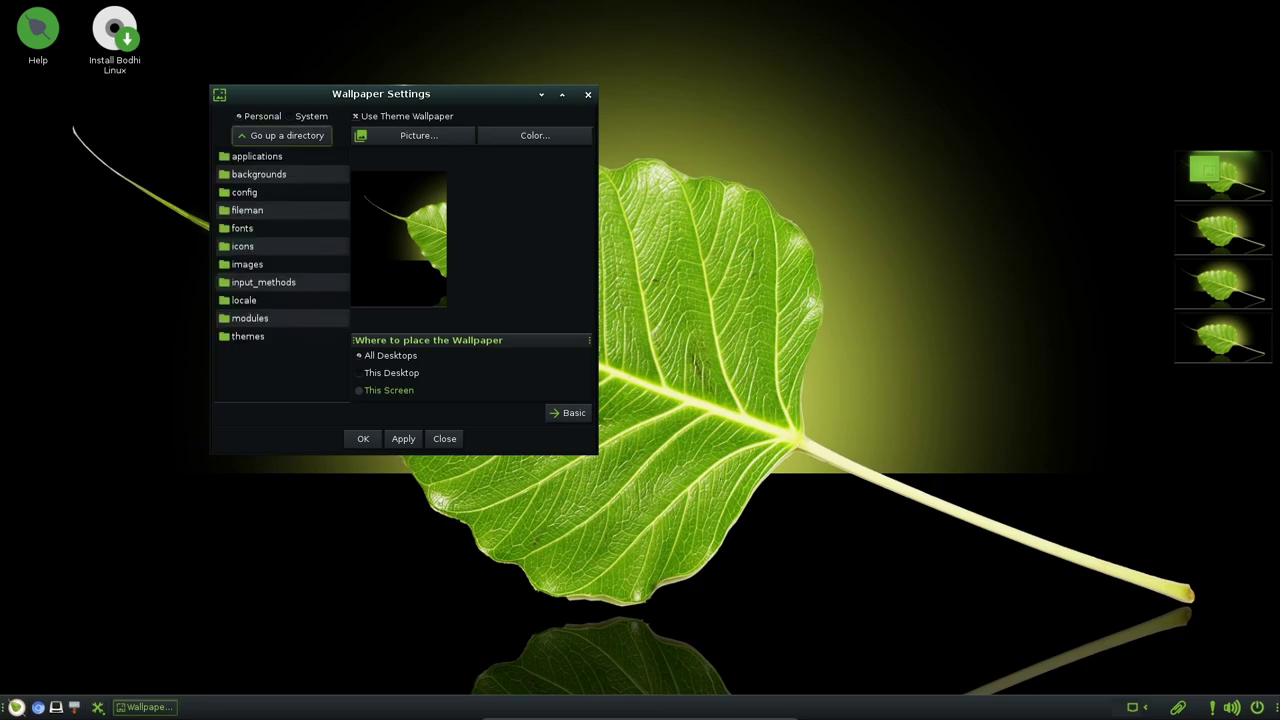
pyautogui.click(259, 174)
pyautogui.click(259, 174)
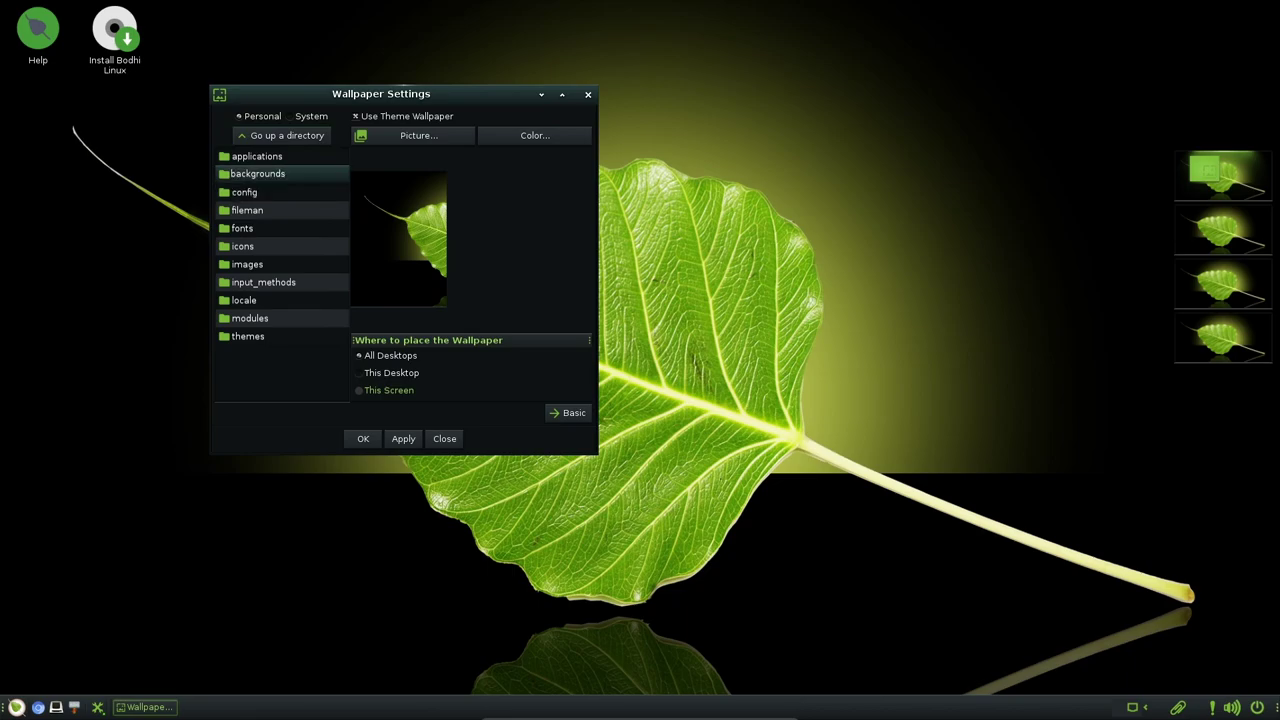
pyautogui.click(568, 413)
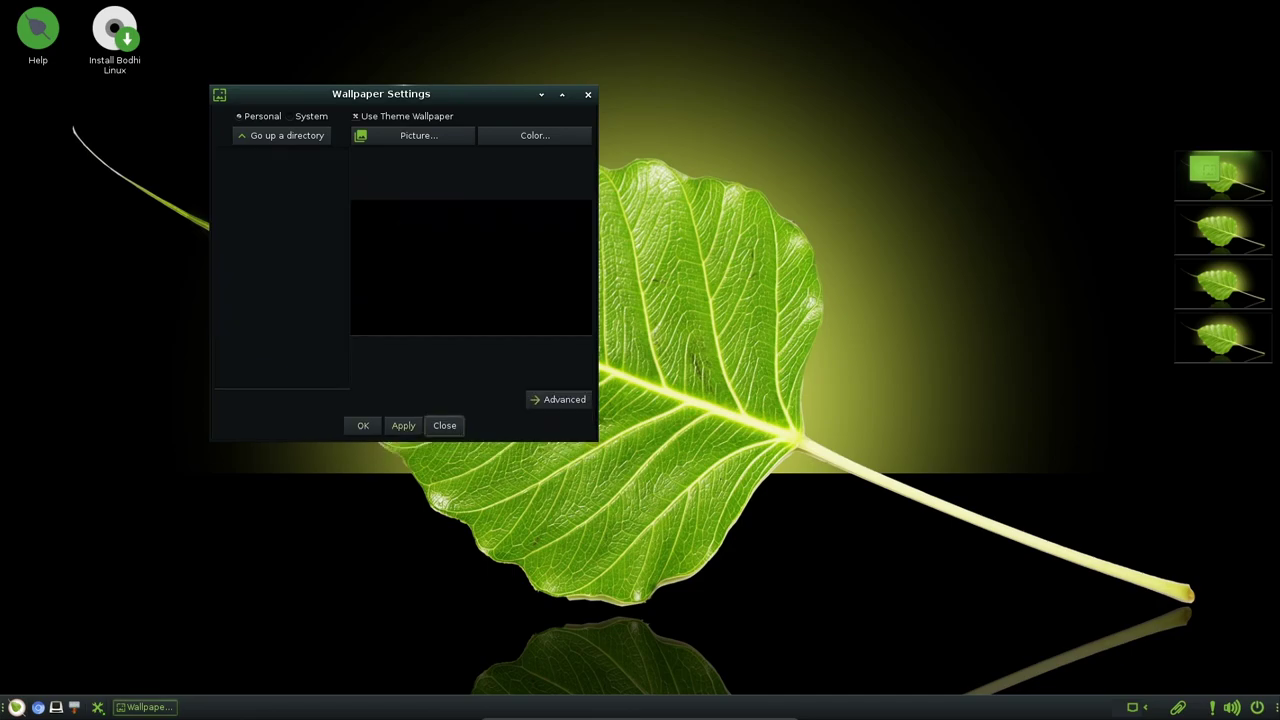
pyautogui.click(560, 399)
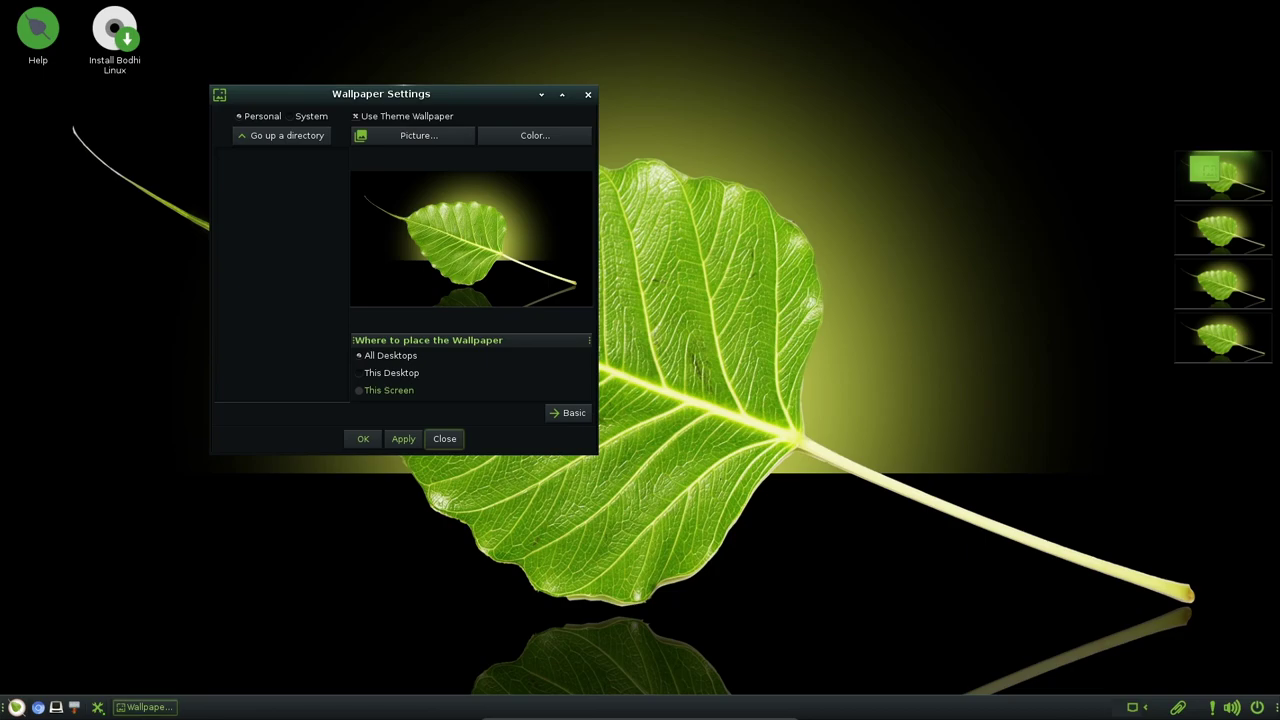
pyautogui.click(444, 438)
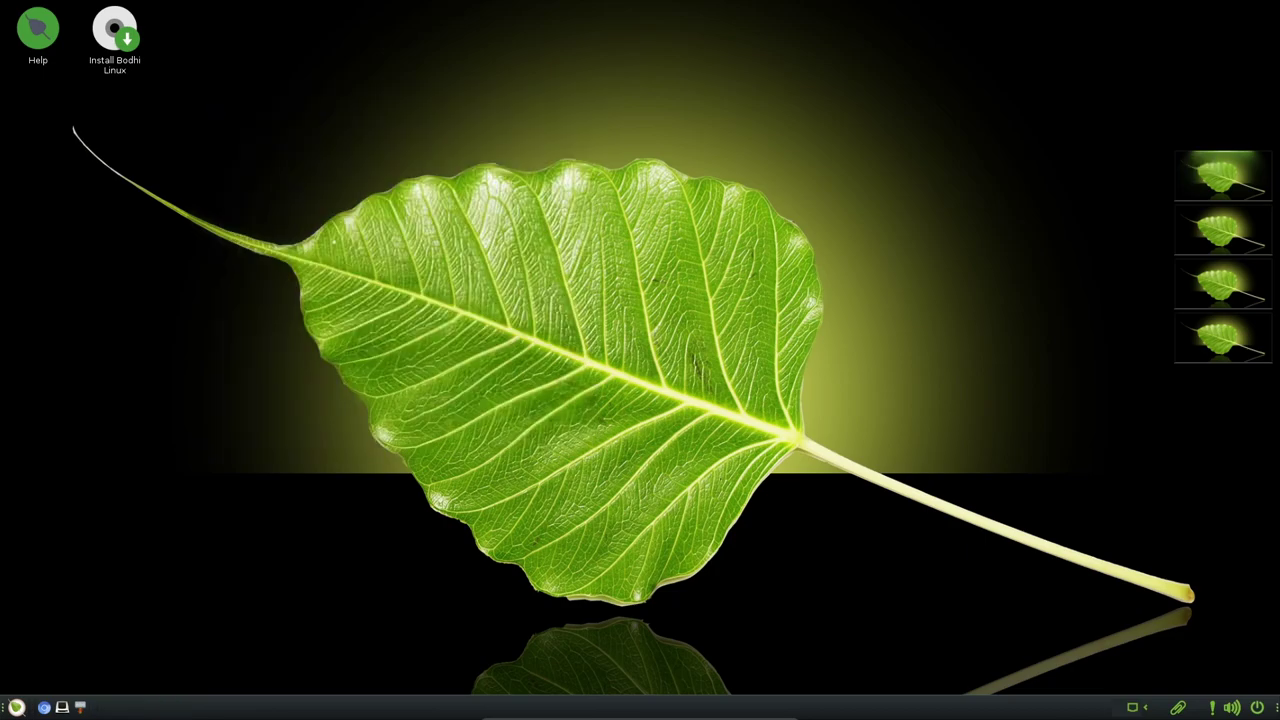
# Open the Theme Selector from the About Theme information and preview the default system theme
pyautogui.click(16, 707)
pyautogui.moveTo(84, 643)
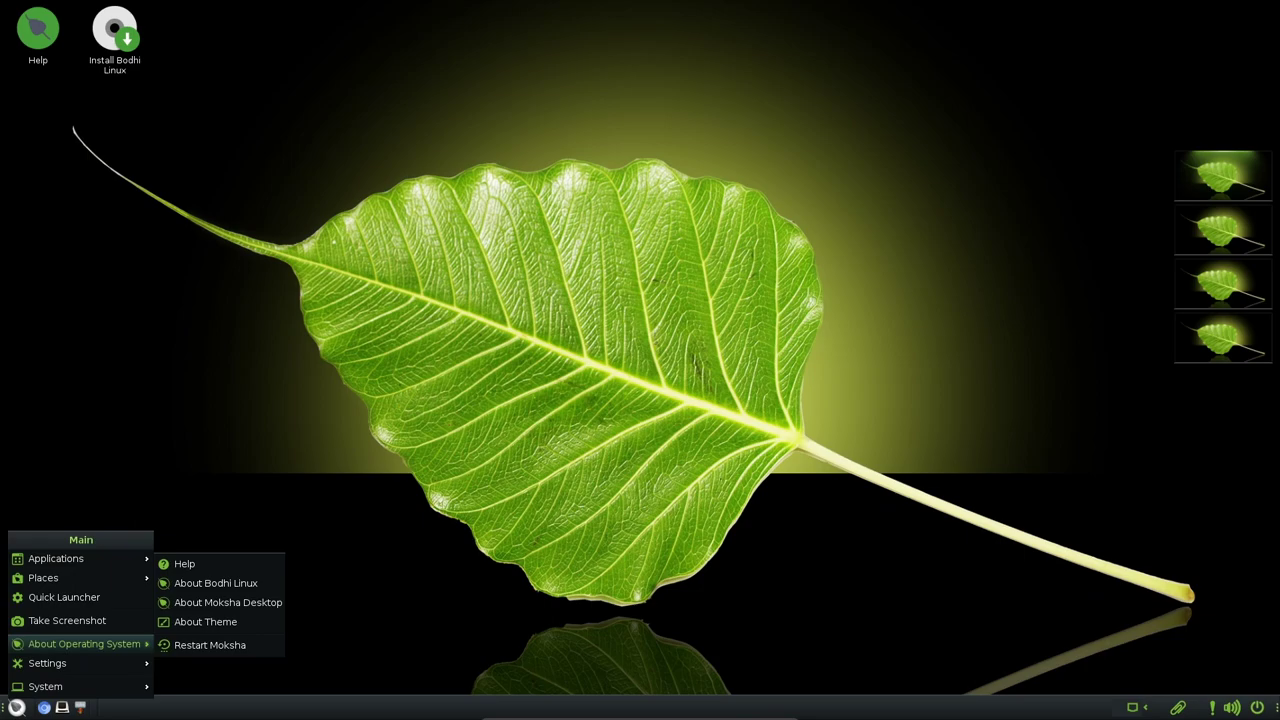
pyautogui.click(205, 621)
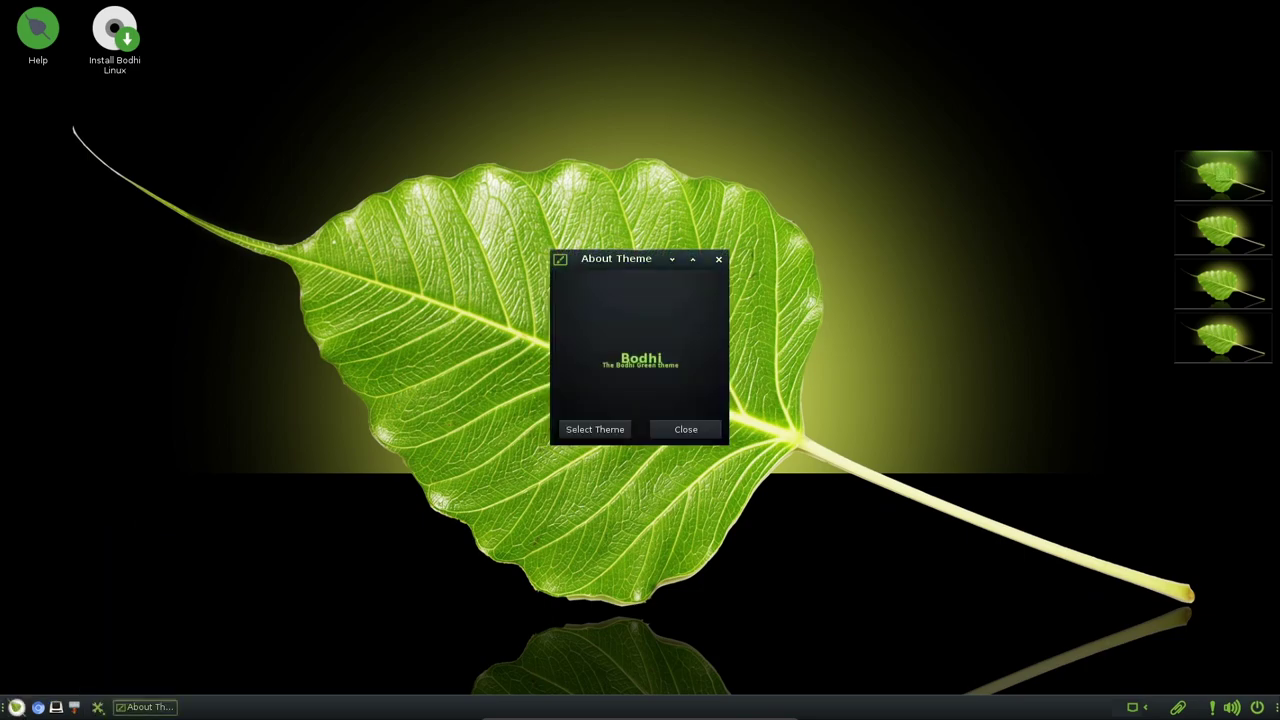
pyautogui.click(595, 429)
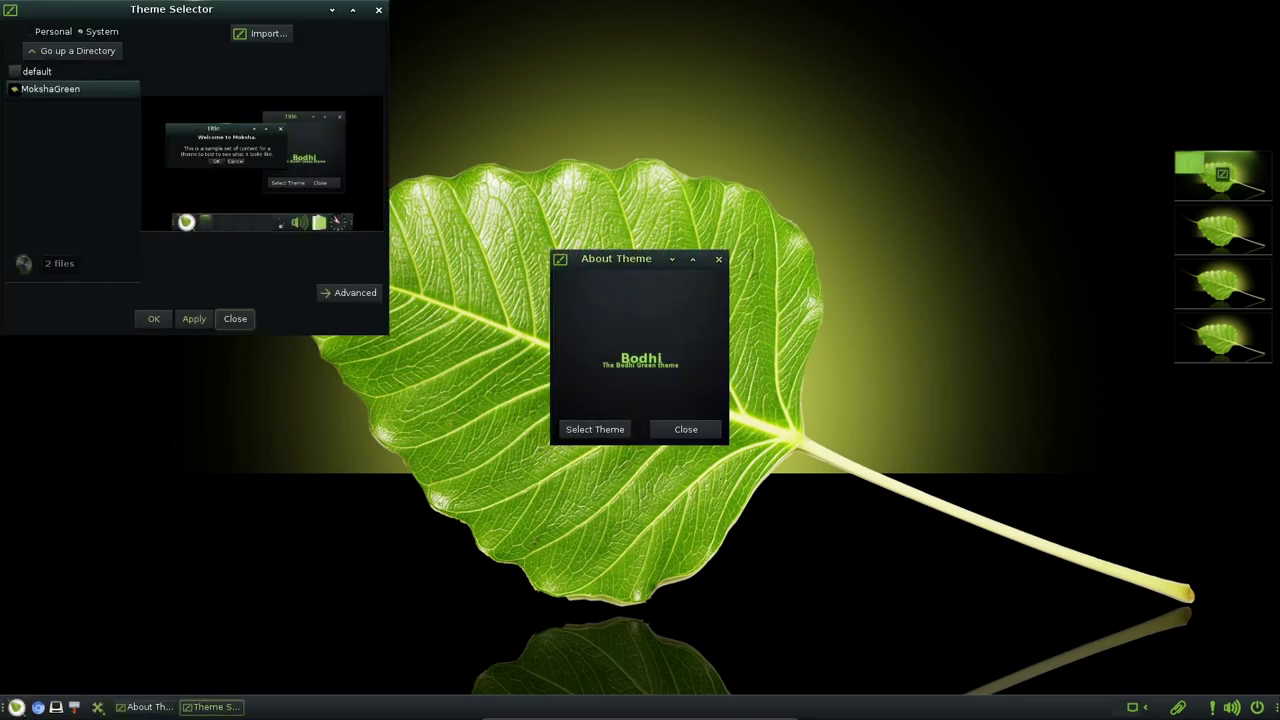
pyautogui.moveTo(172, 9); pyautogui.dragTo(217, 39)
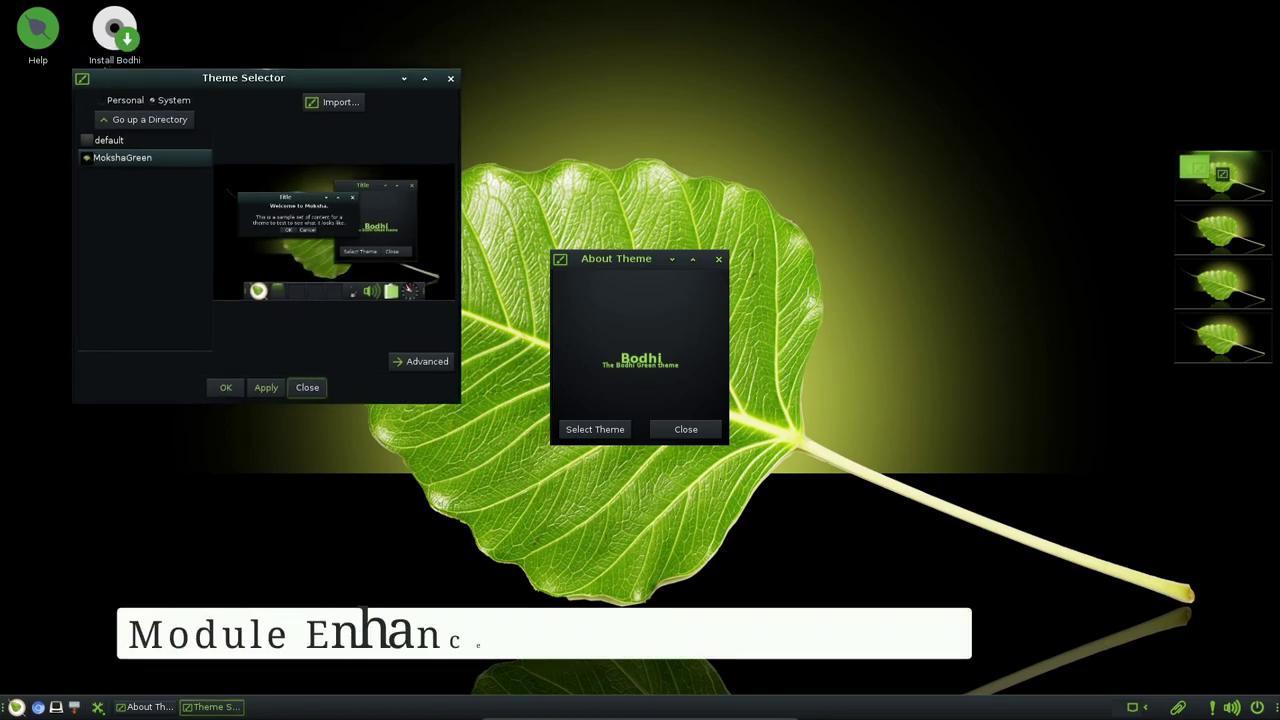
pyautogui.click(109, 140)
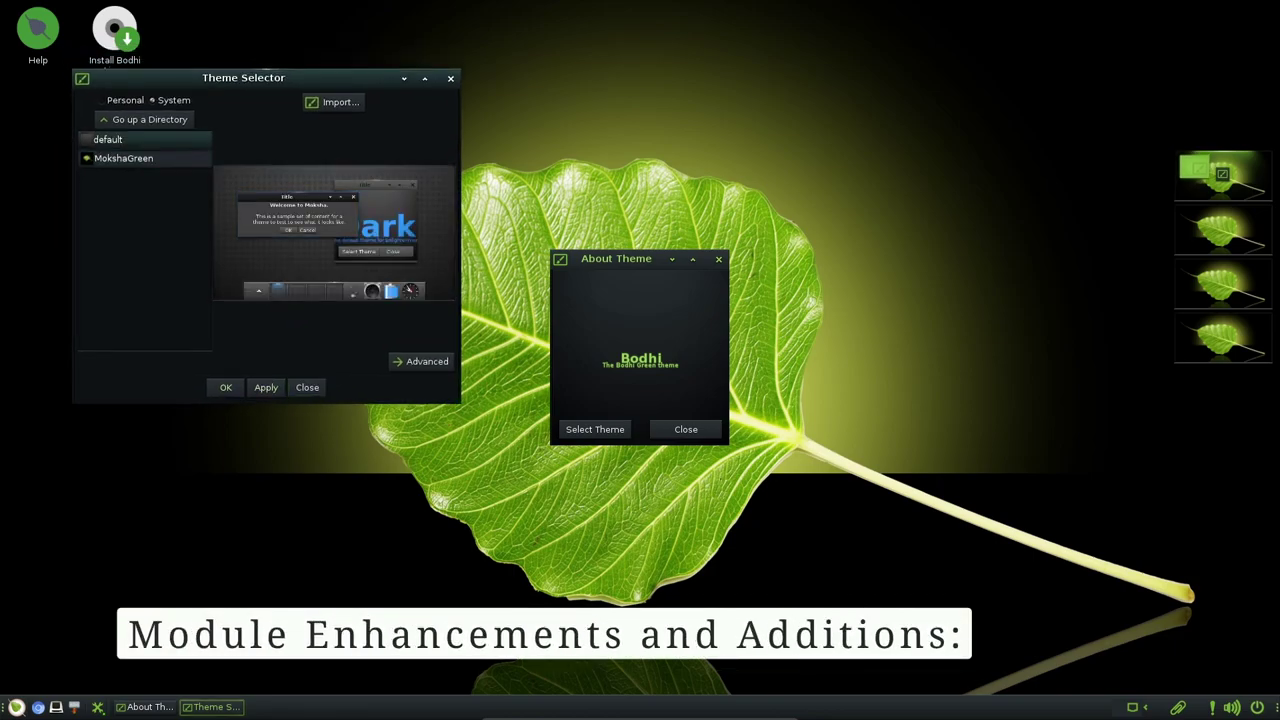
# Select the MokshaGreen system theme, switch to the advanced view, and preview its categories from background through dialog
pyautogui.click(124, 158)
pyautogui.click(421, 362)
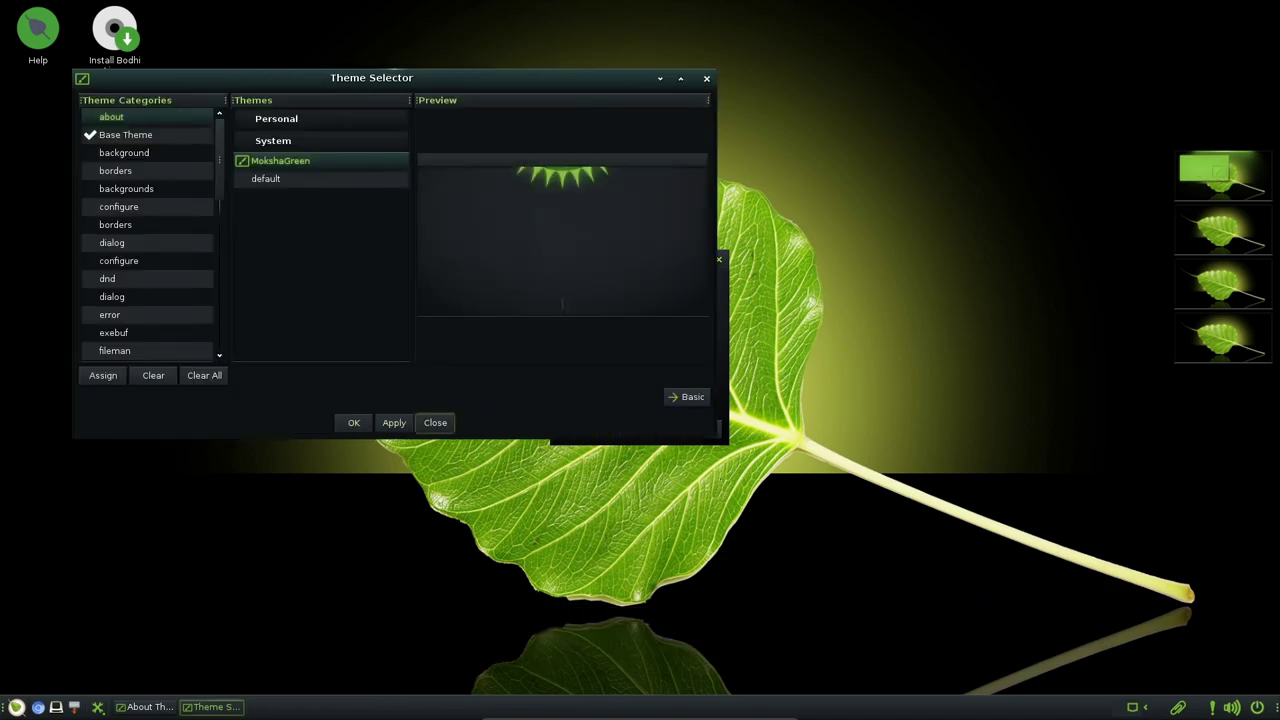
pyautogui.click(124, 153)
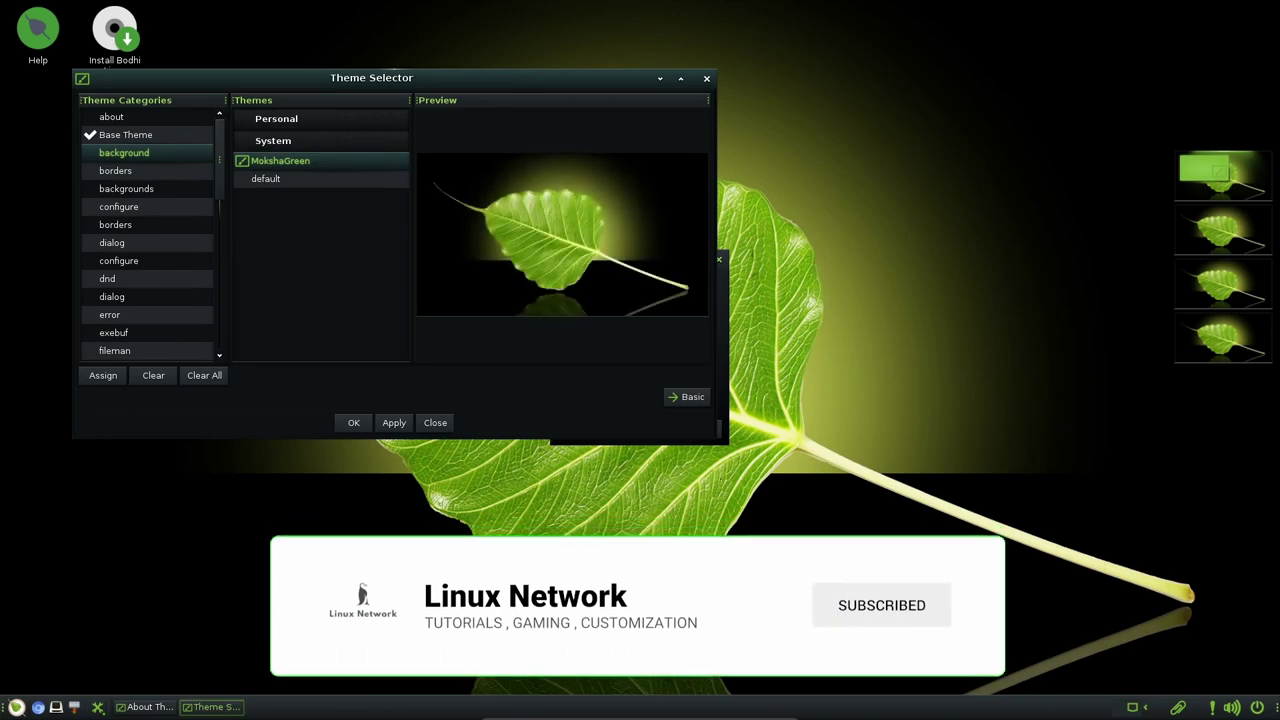
pyautogui.click(116, 171)
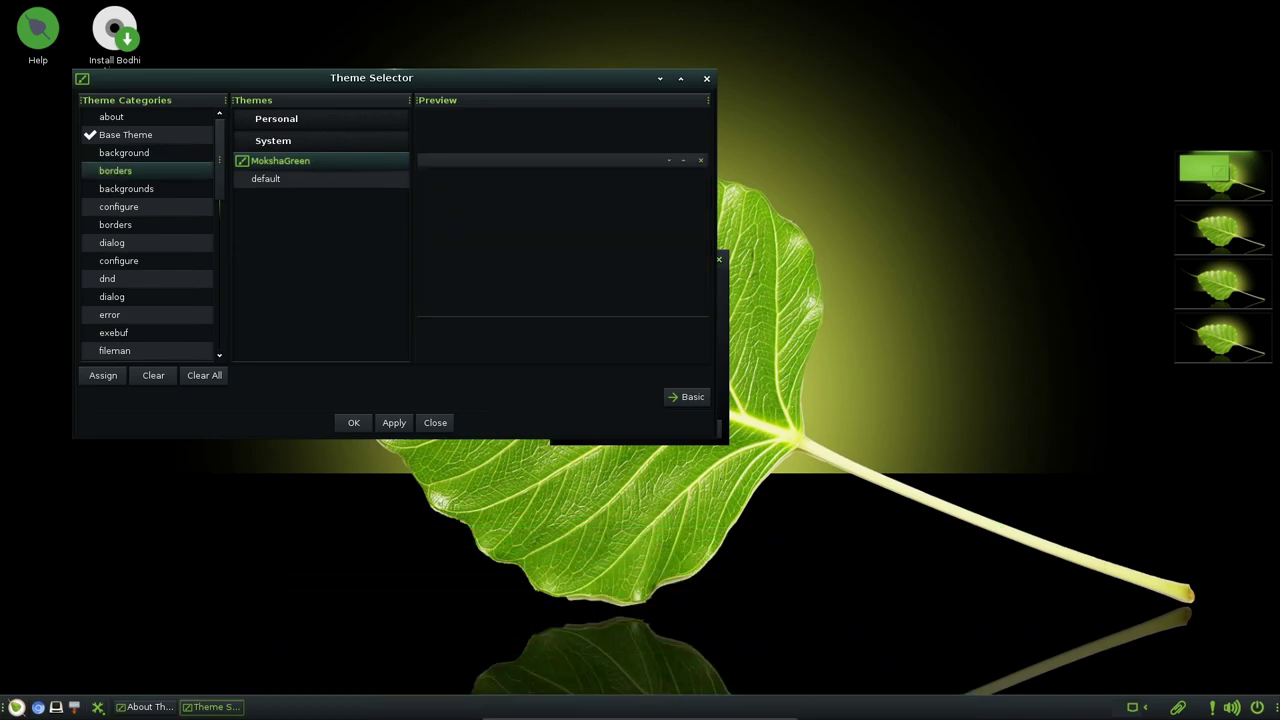
pyautogui.click(126, 189)
pyautogui.click(119, 207)
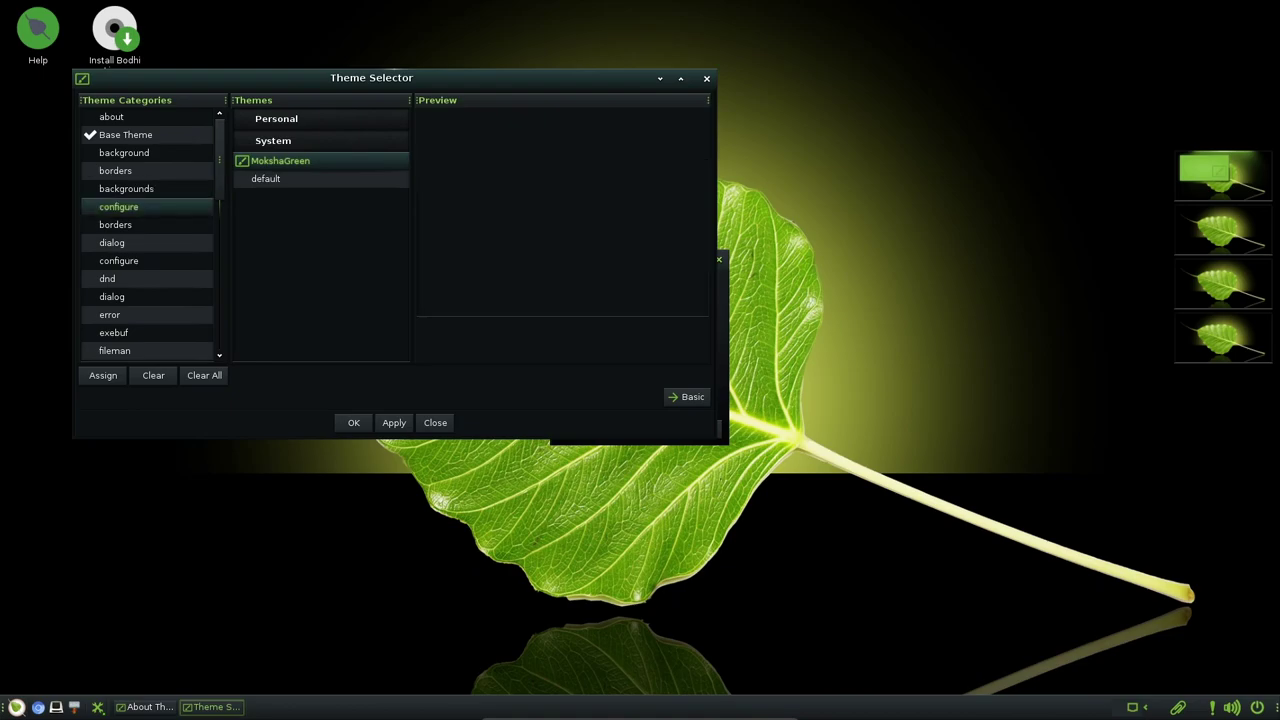
pyautogui.click(116, 225)
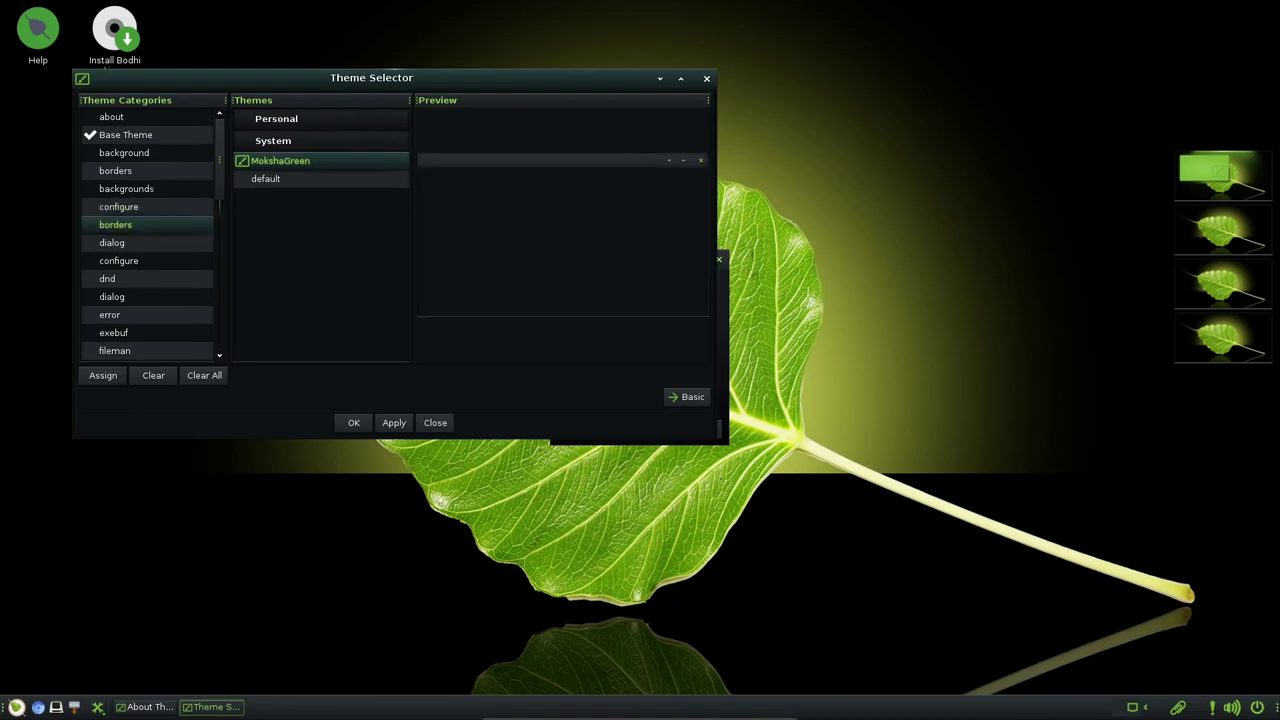
pyautogui.click(112, 243)
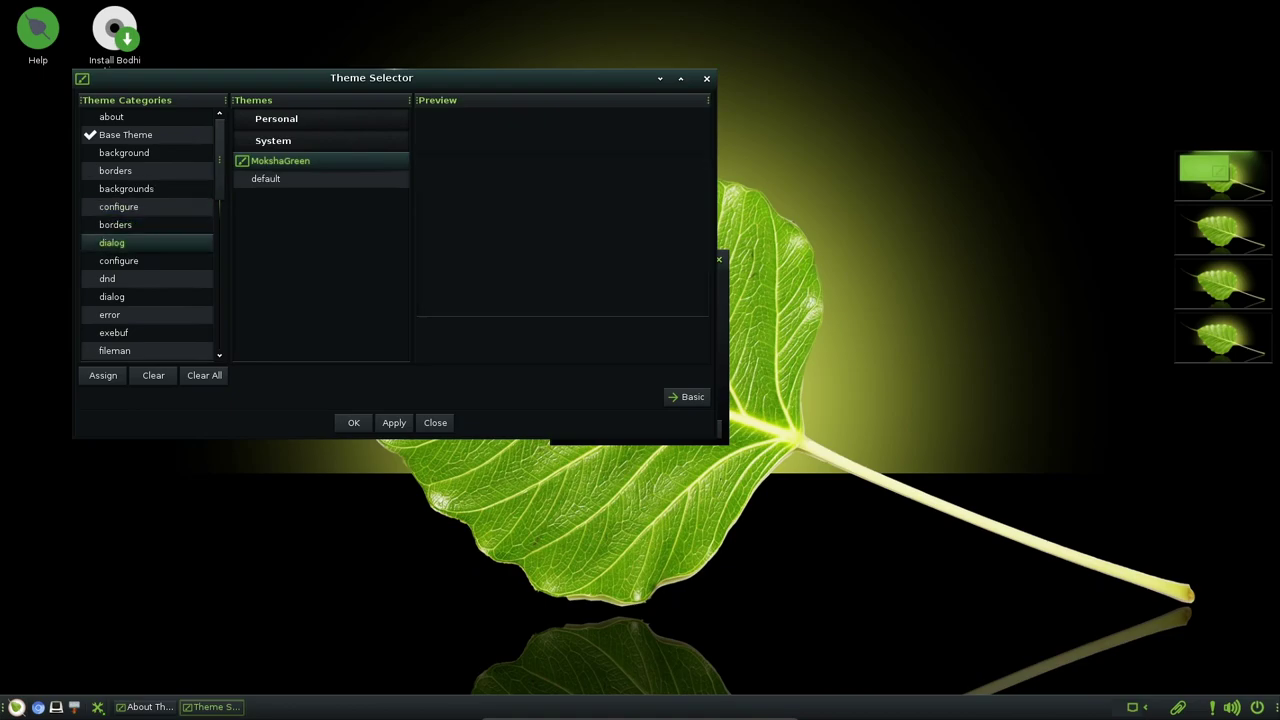
pyautogui.click(119, 261)
pyautogui.click(108, 279)
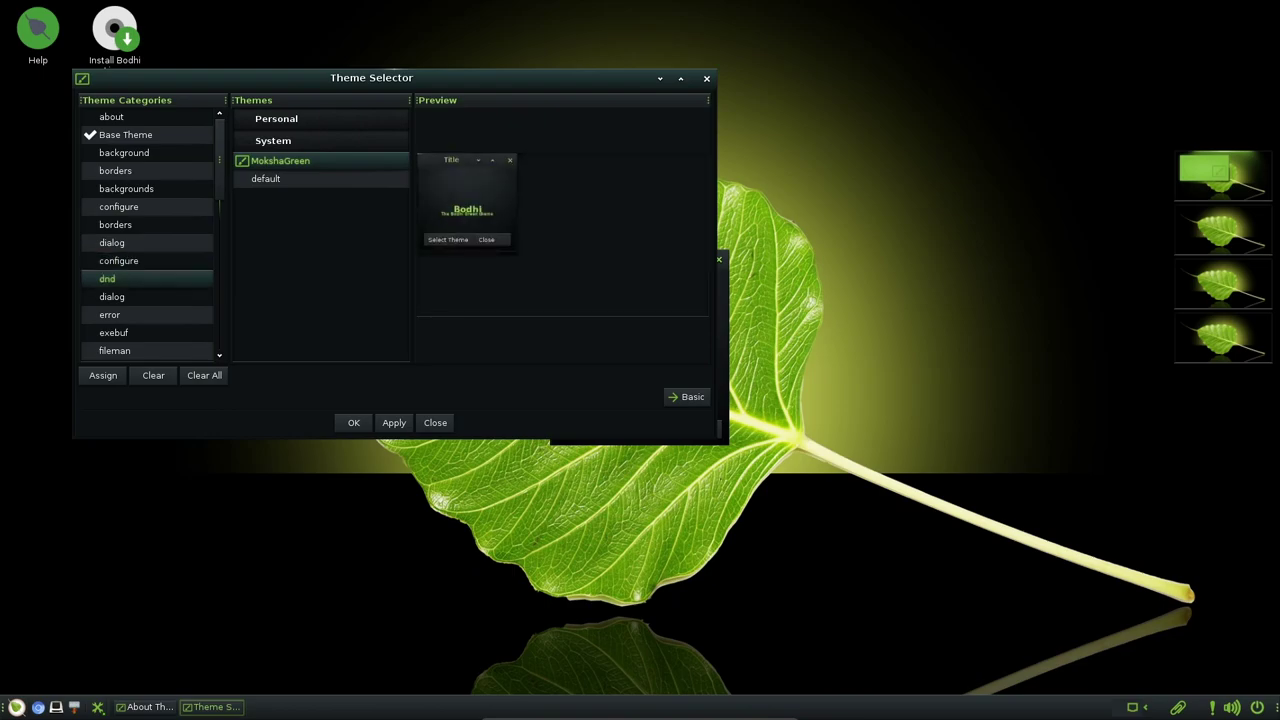
pyautogui.click(112, 297)
# Preview the MokshaGreen categories from error through modules, and close the Theme Selector and About Theme windows without applying changes
pyautogui.scroll(-2, 112, 297)
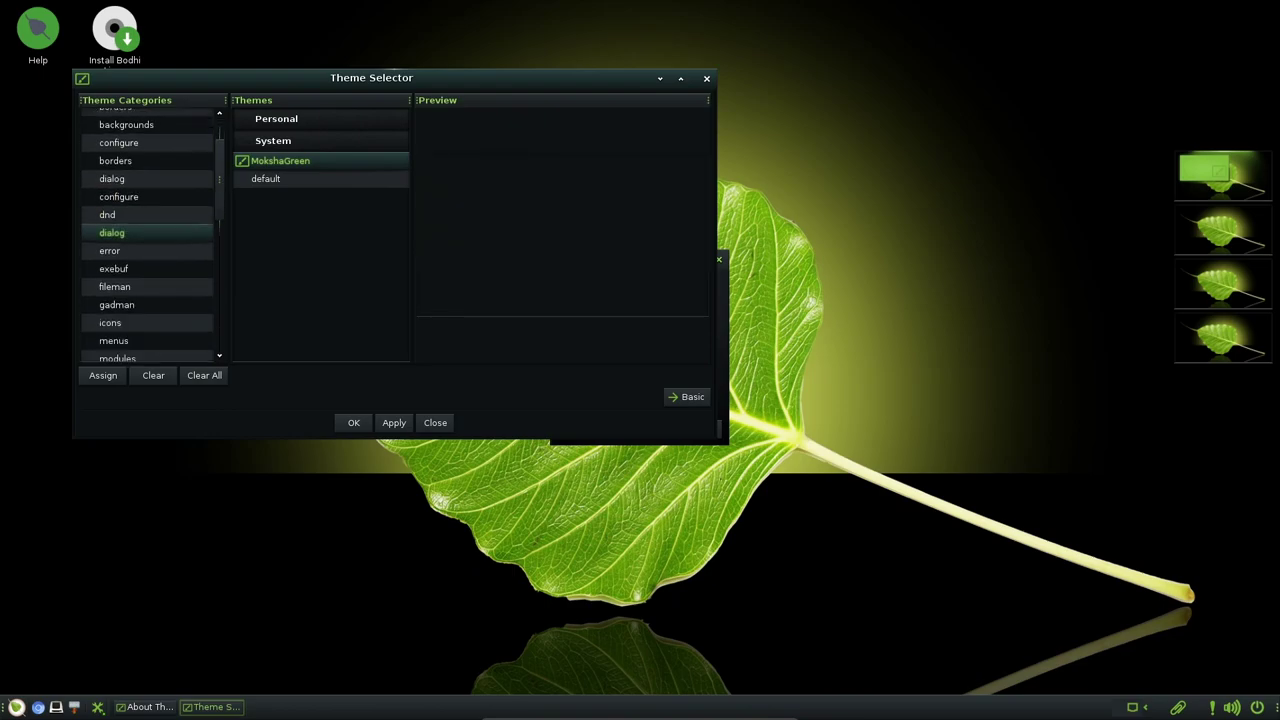
pyautogui.click(110, 251)
pyautogui.click(113, 269)
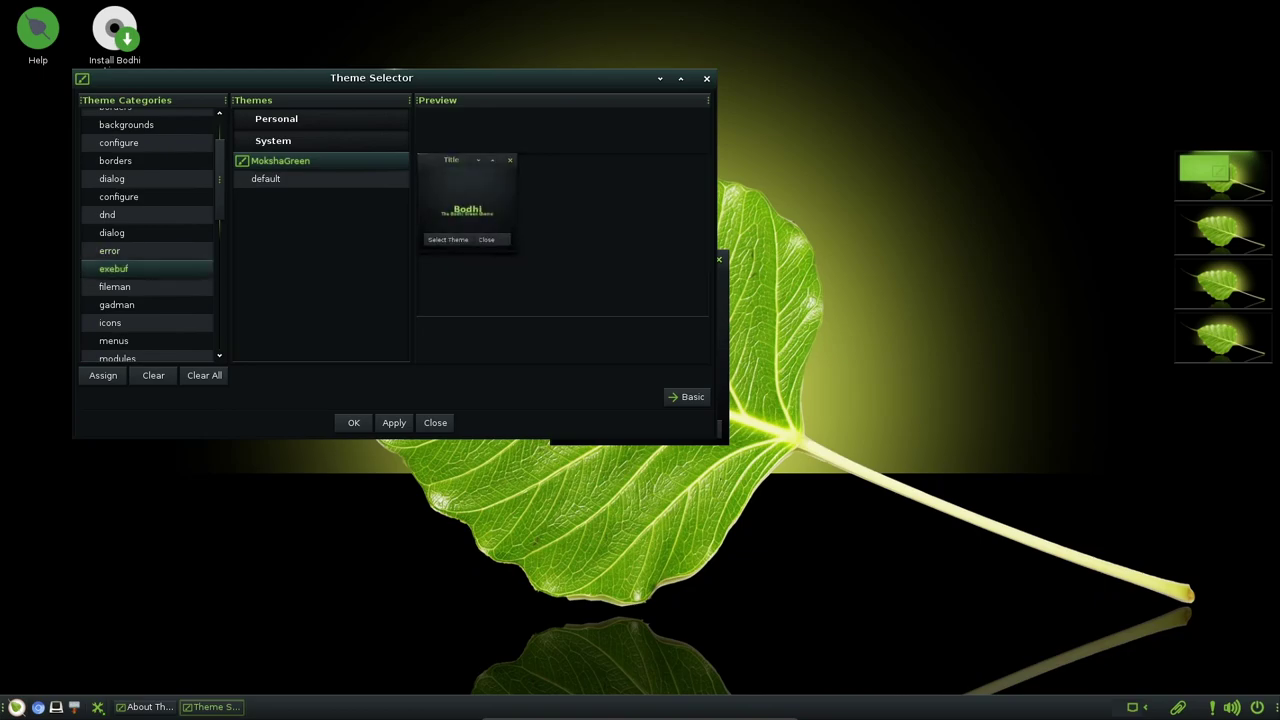
pyautogui.click(115, 287)
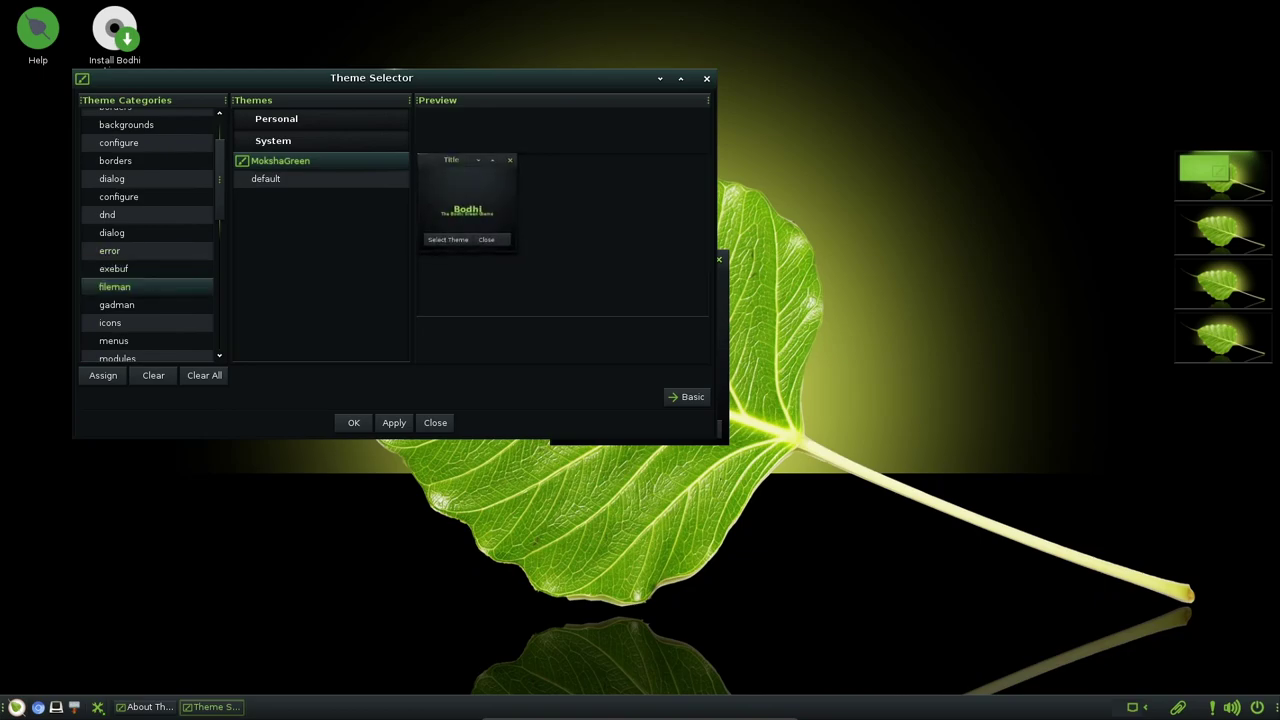
pyautogui.click(116, 305)
pyautogui.click(110, 323)
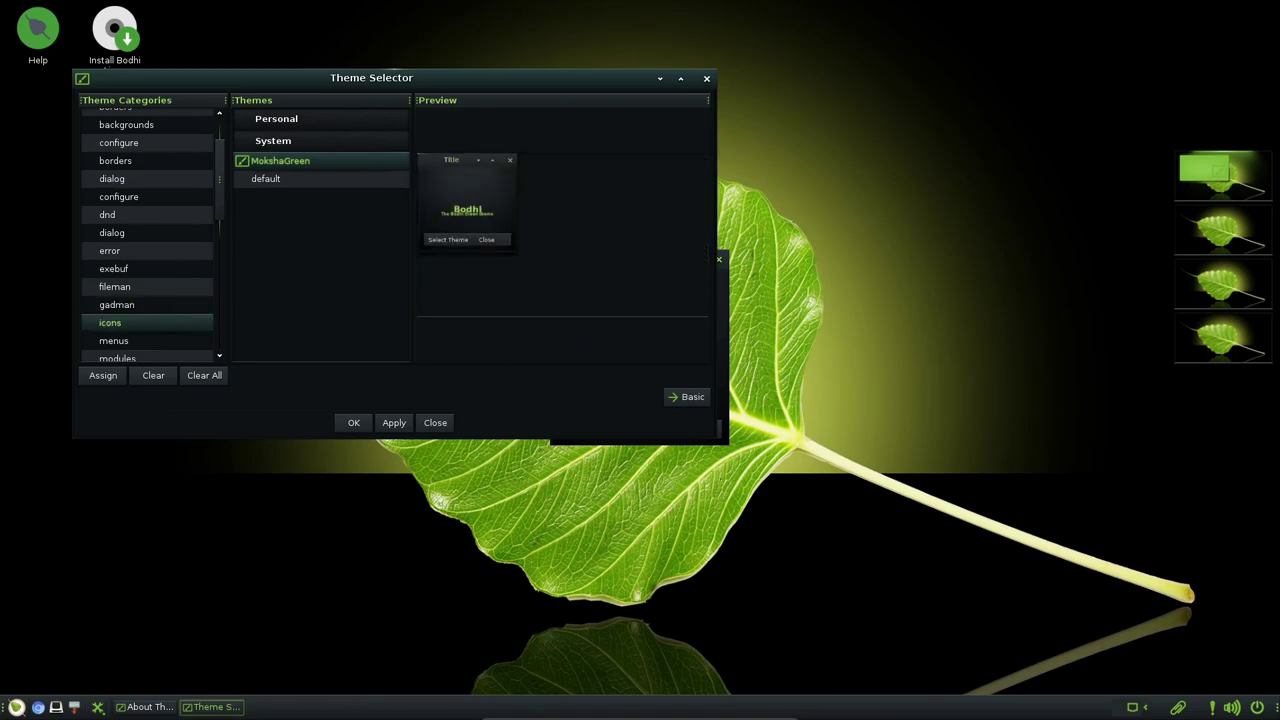
pyautogui.scroll(-3, 150, 235)
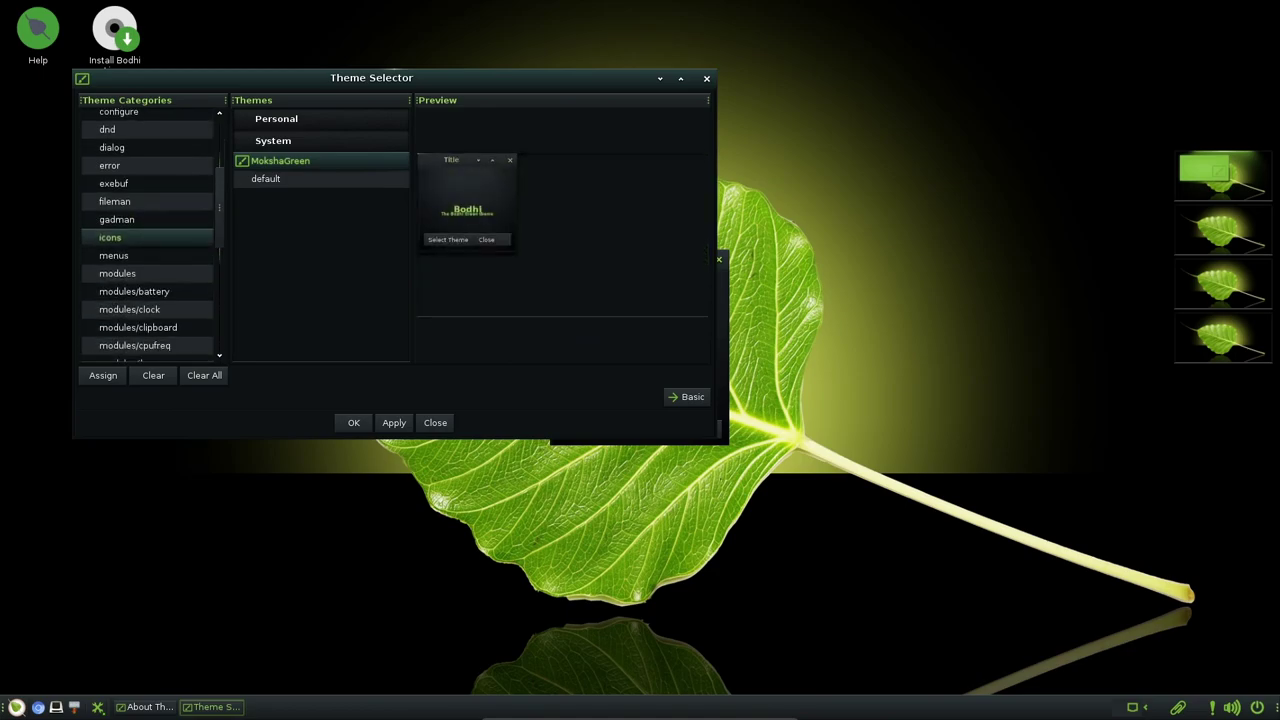
pyautogui.click(114, 256)
pyautogui.click(117, 274)
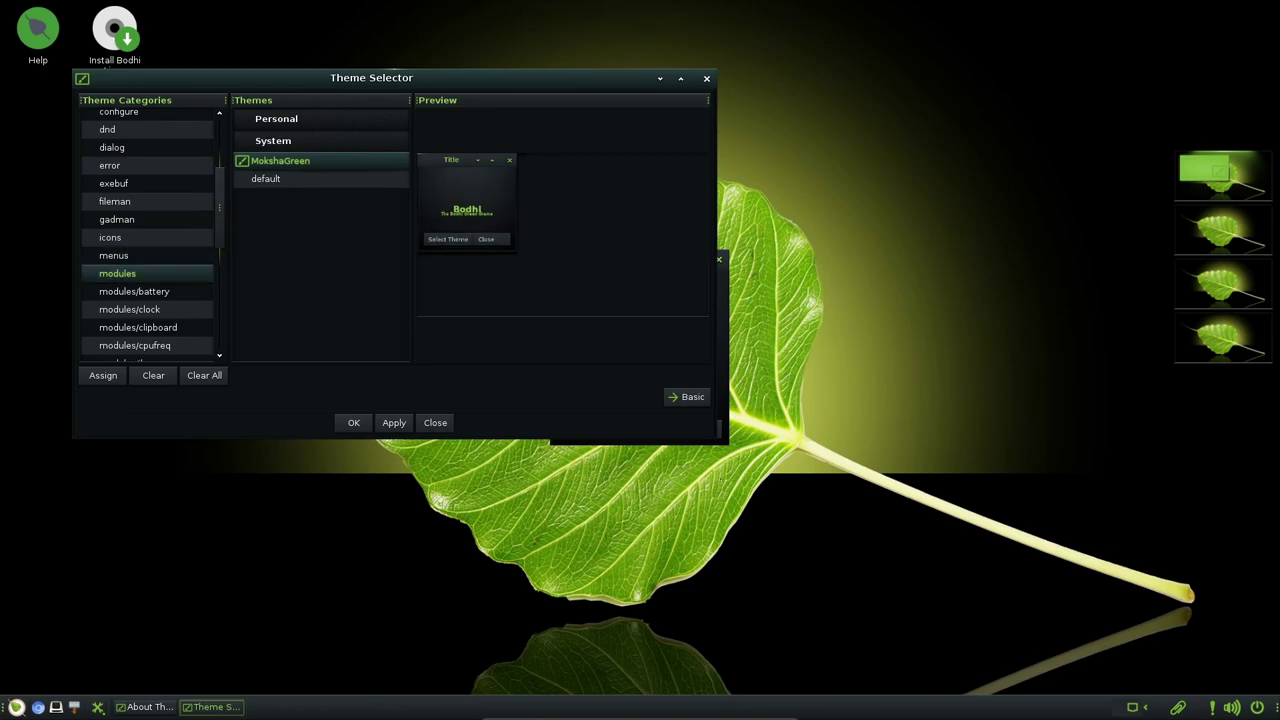
pyautogui.scroll(-3, 117, 274)
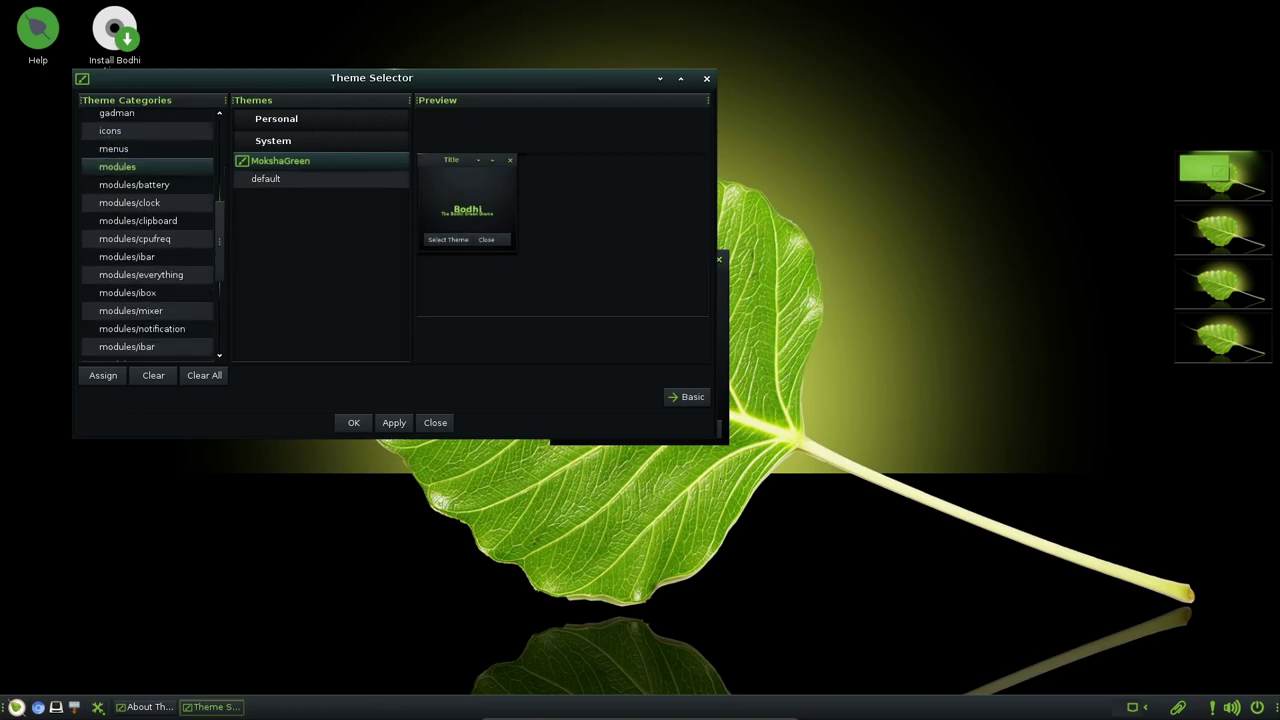
pyautogui.click(707, 79)
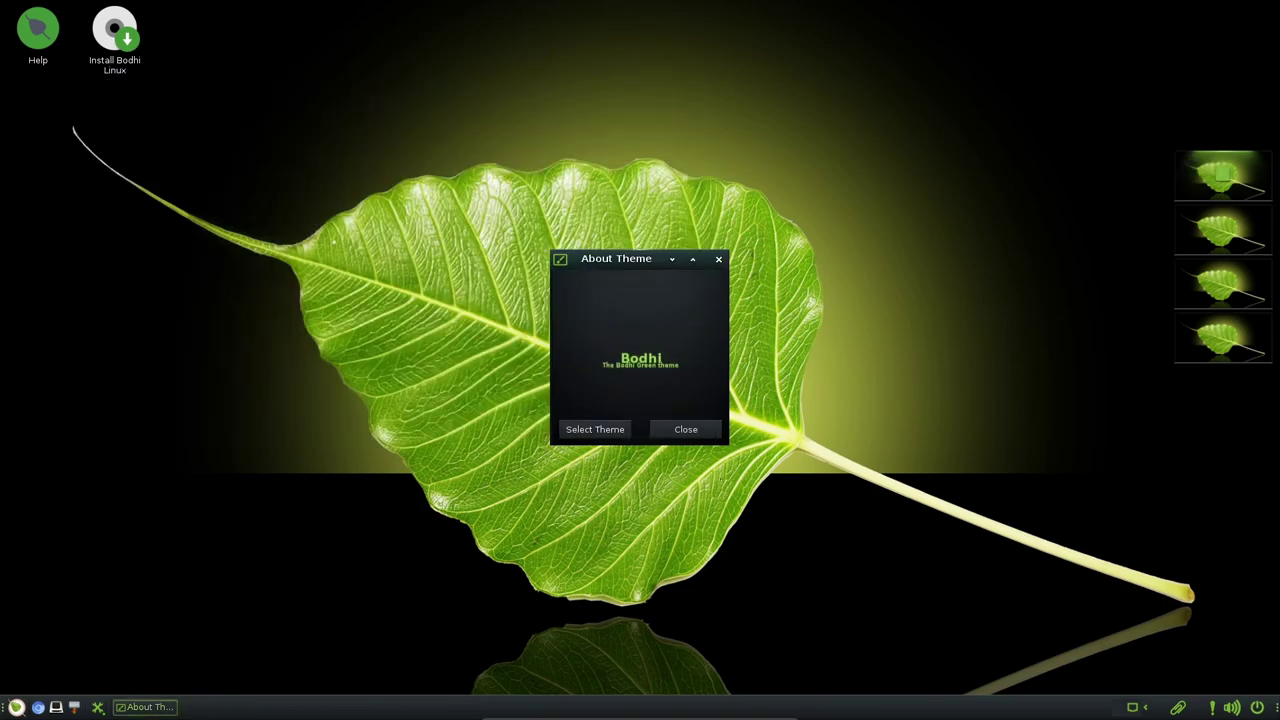
pyautogui.click(718, 259)
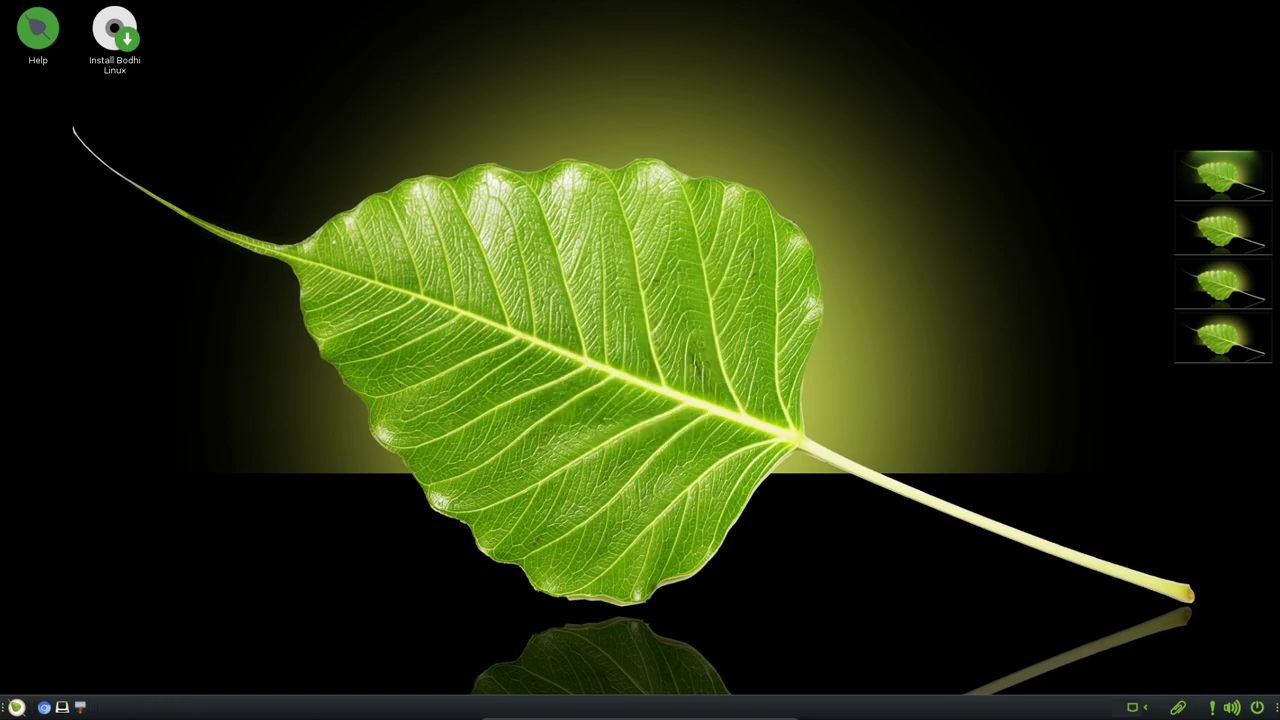
# Browse the application categories in the main menu from Accessories through Graphics
pyautogui.click(17, 707)
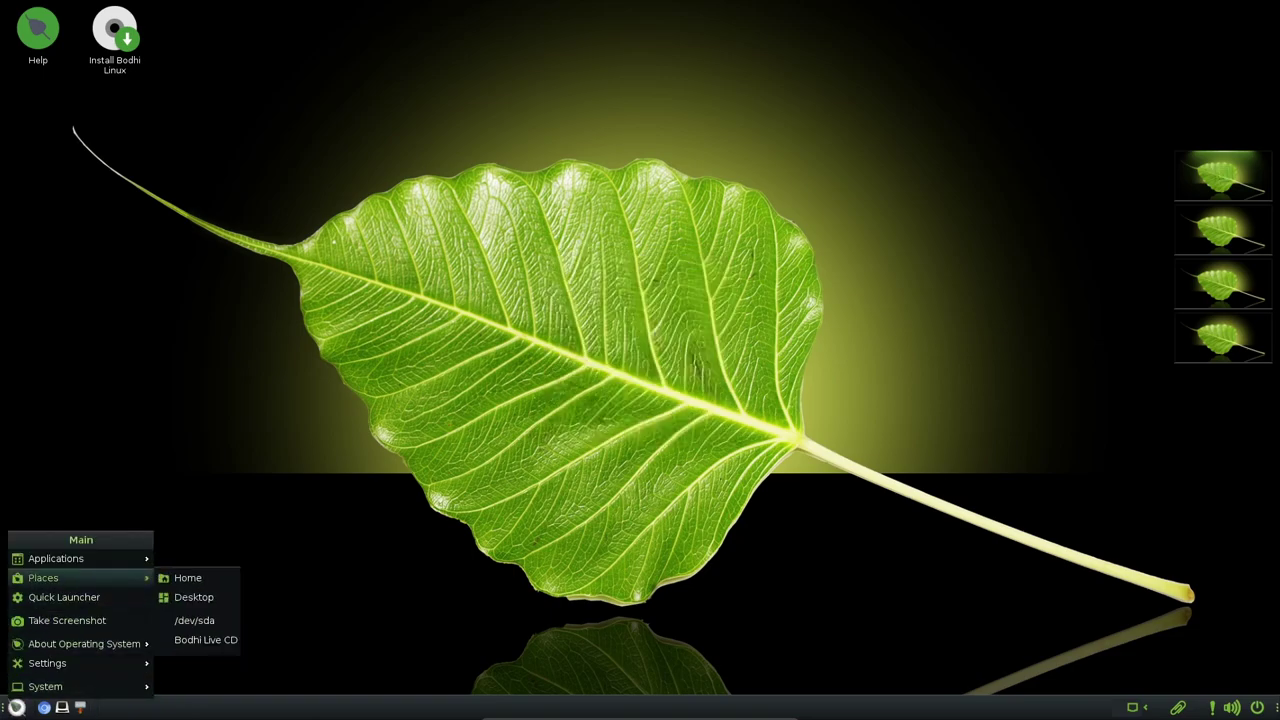
pyautogui.moveTo(56, 559)
pyautogui.moveTo(202, 559)
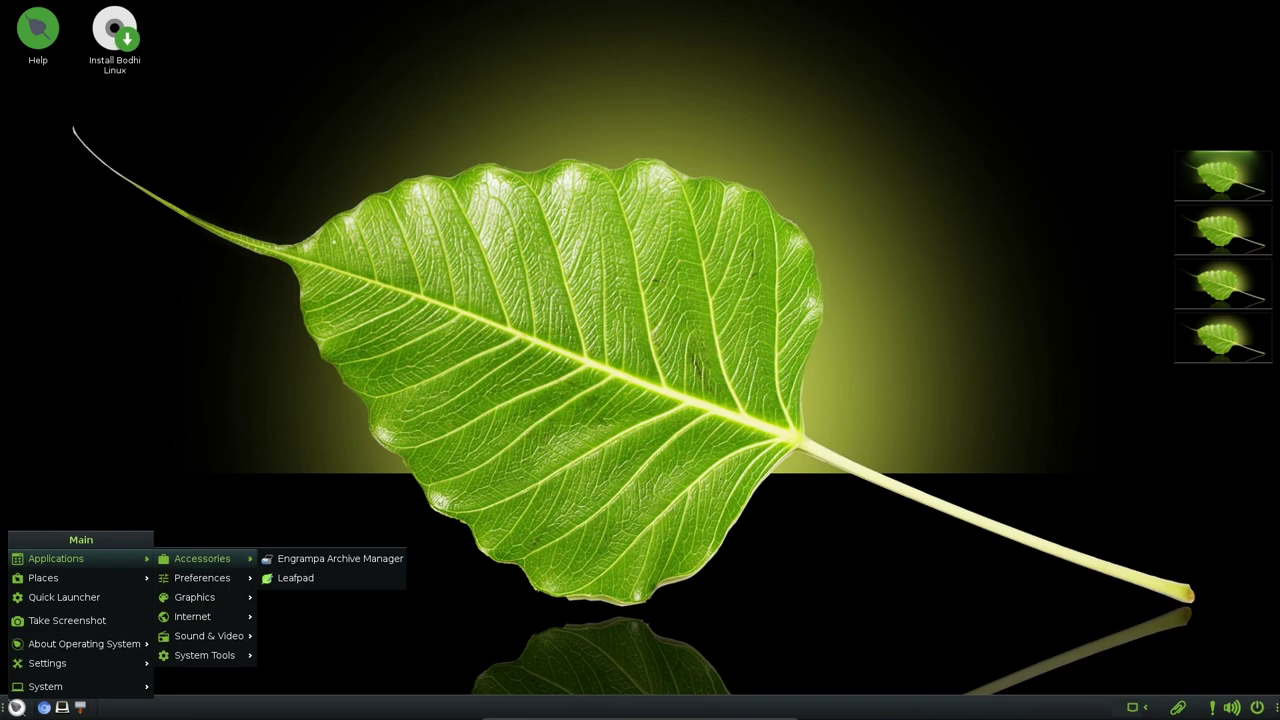
pyautogui.press('Down')
pyautogui.press('Right')
pyautogui.press('Down')
pyautogui.press('Left')
pyautogui.press('Down')
pyautogui.press('Down')
pyautogui.press('Up')
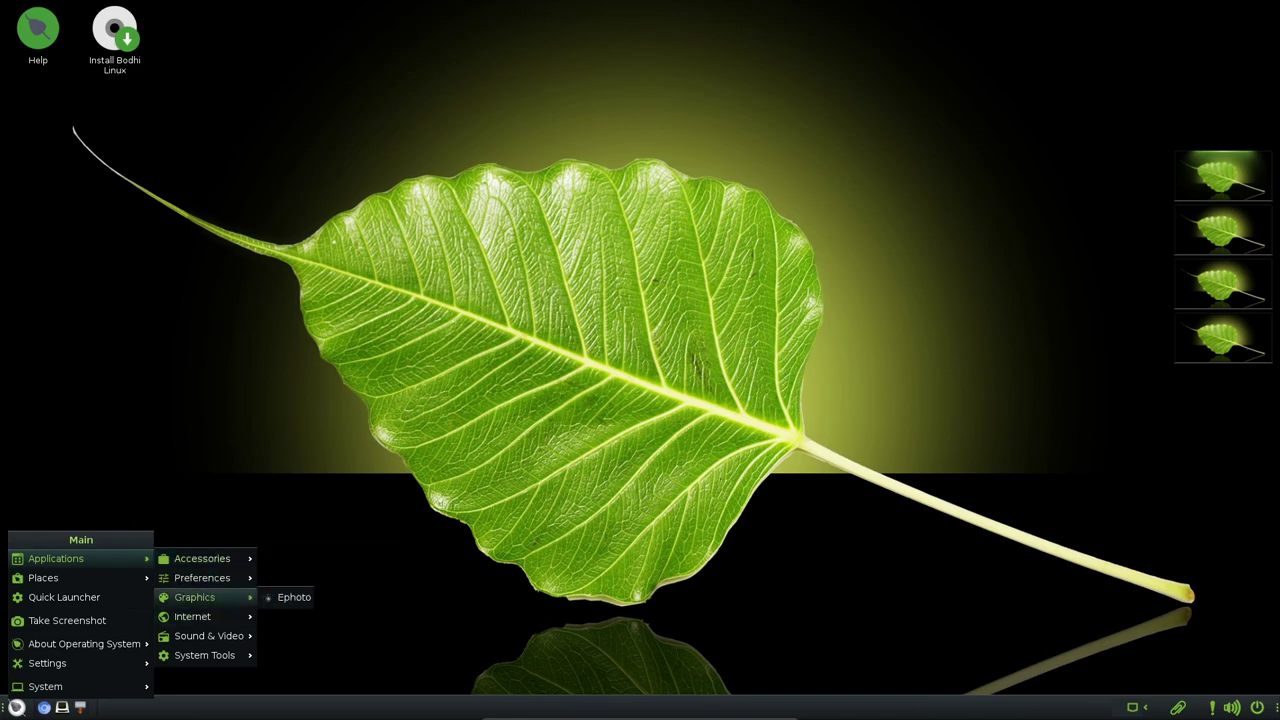
# Open the Web Browser Manager from the Internet applications category
pyautogui.press('Down')
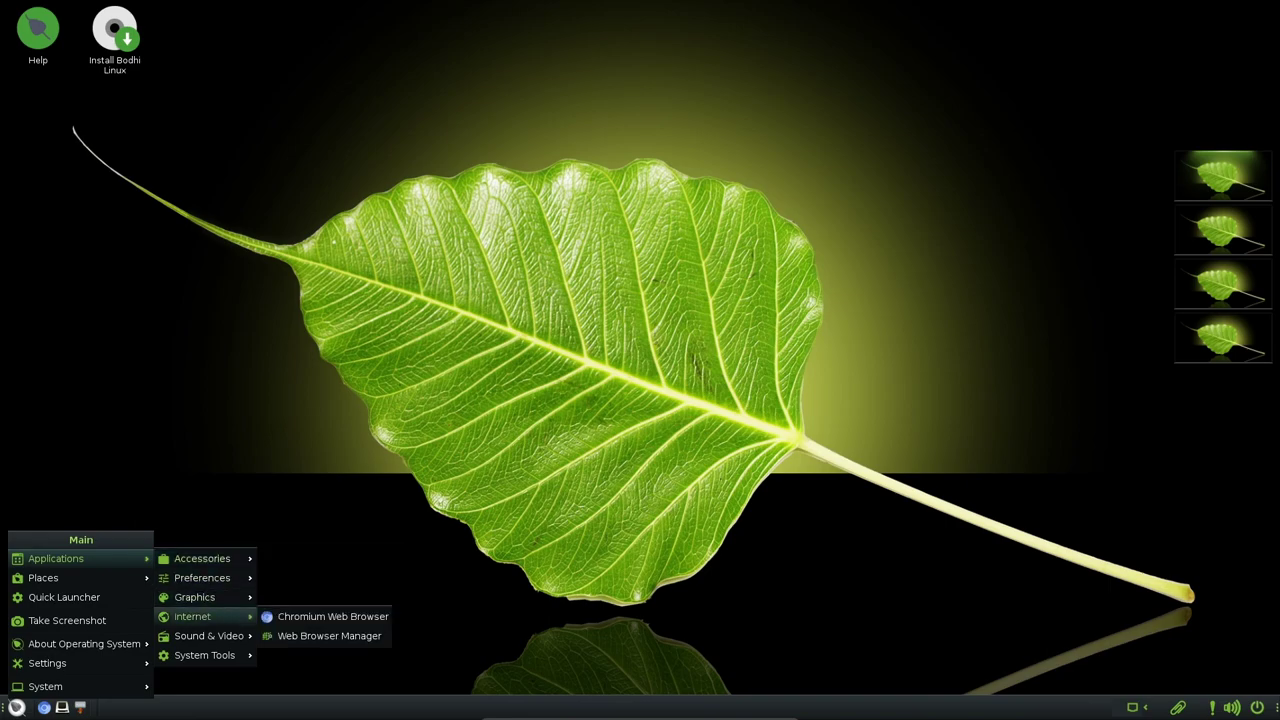
pyautogui.press('Down')
pyautogui.press('Up')
pyautogui.press('Right')
pyautogui.press('Down')
pyautogui.press('Return')
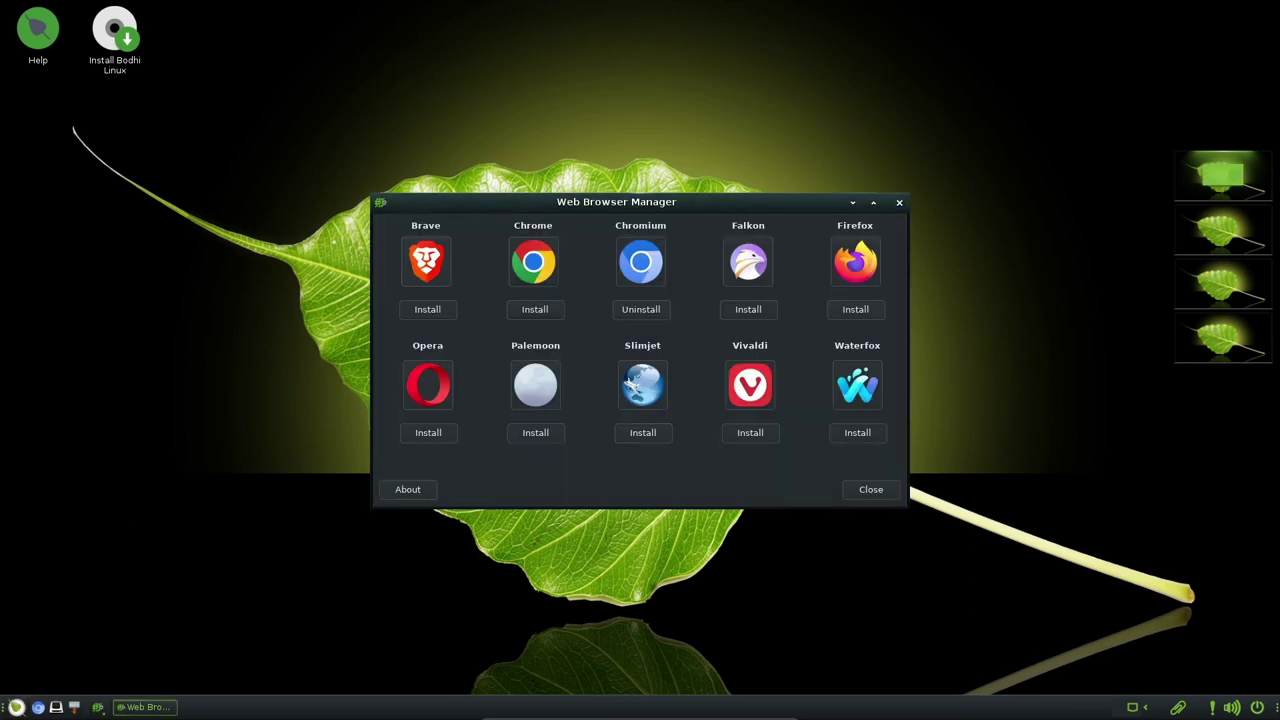
# Move the Web Browser Manager window higher on the desktop, view its About information, and close the manager
pyautogui.moveTo(616, 202); pyautogui.dragTo(576, 105)
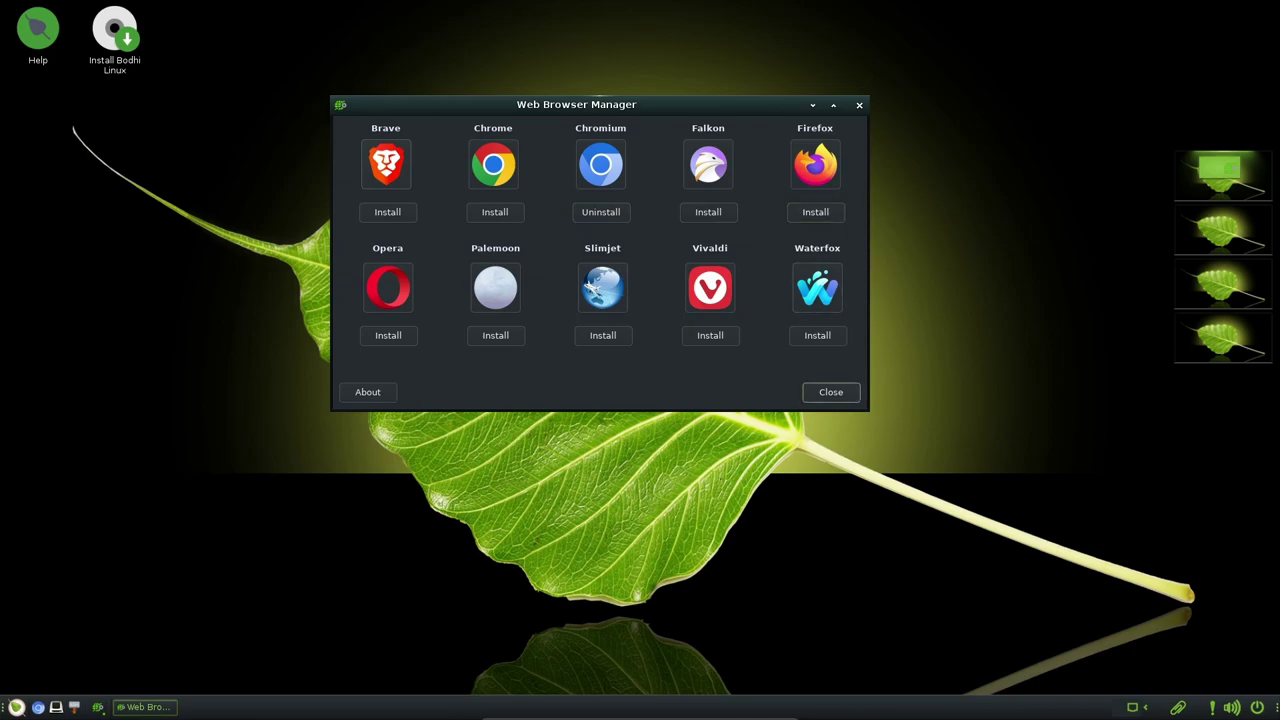
pyautogui.click(367, 392)
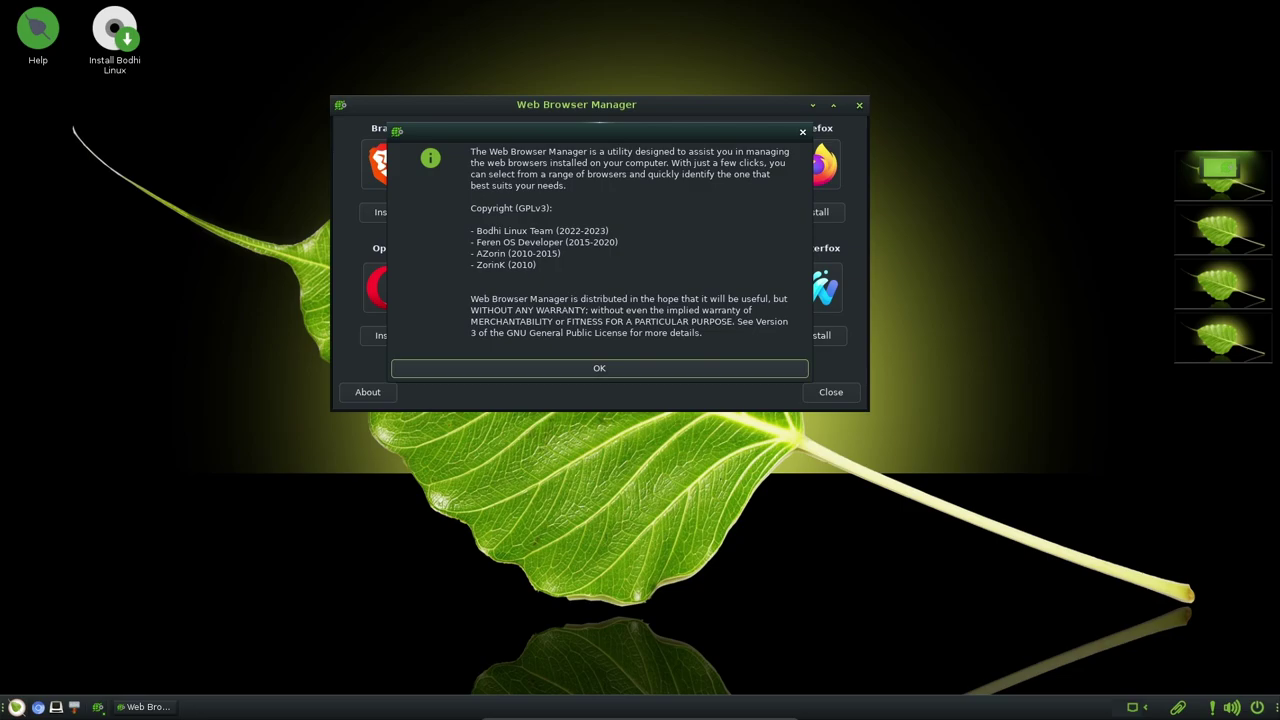
pyautogui.click(599, 368)
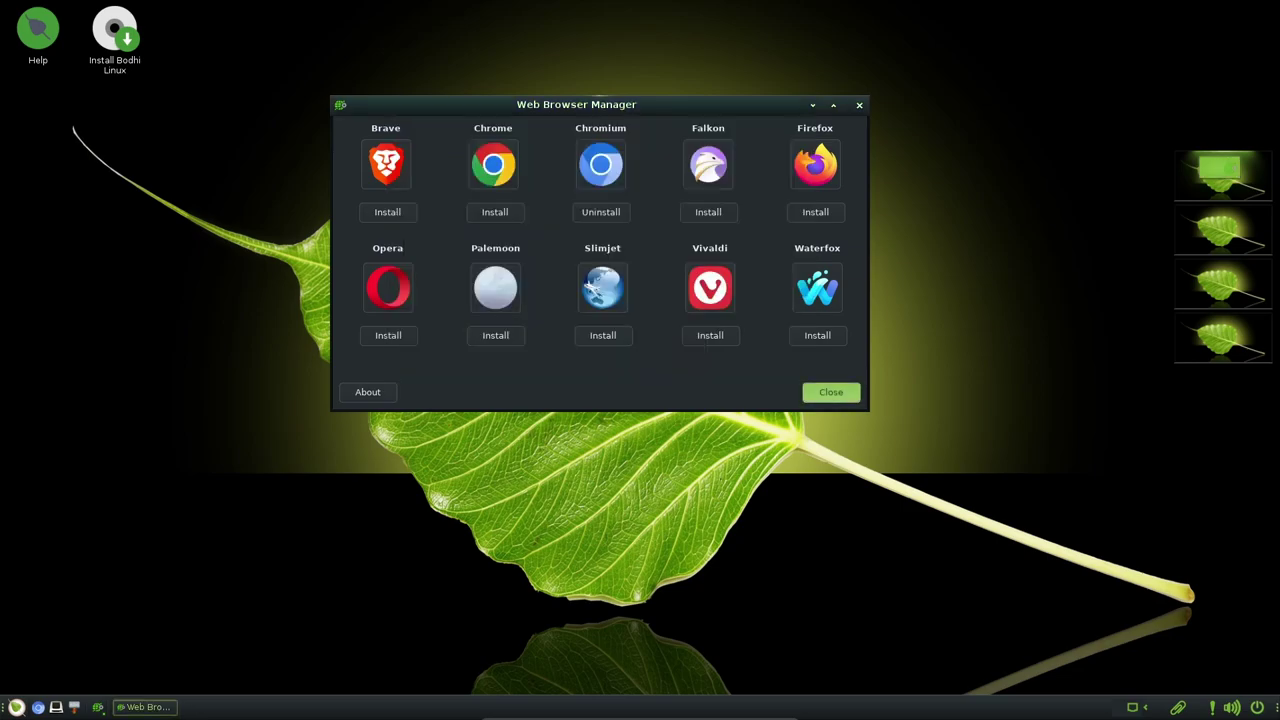
pyautogui.click(831, 392)
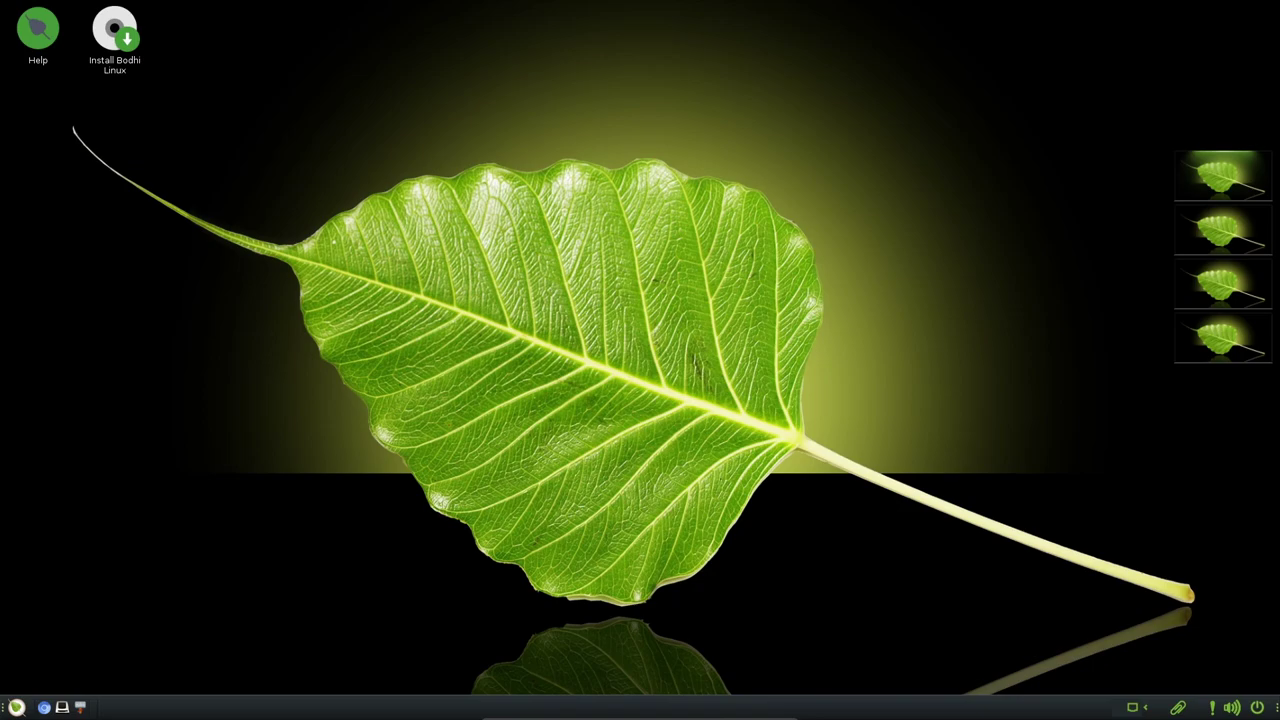
# View the About Moksha Desktop information from the operating system entries, and close it
pyautogui.click(17, 708)
pyautogui.moveTo(70, 644)
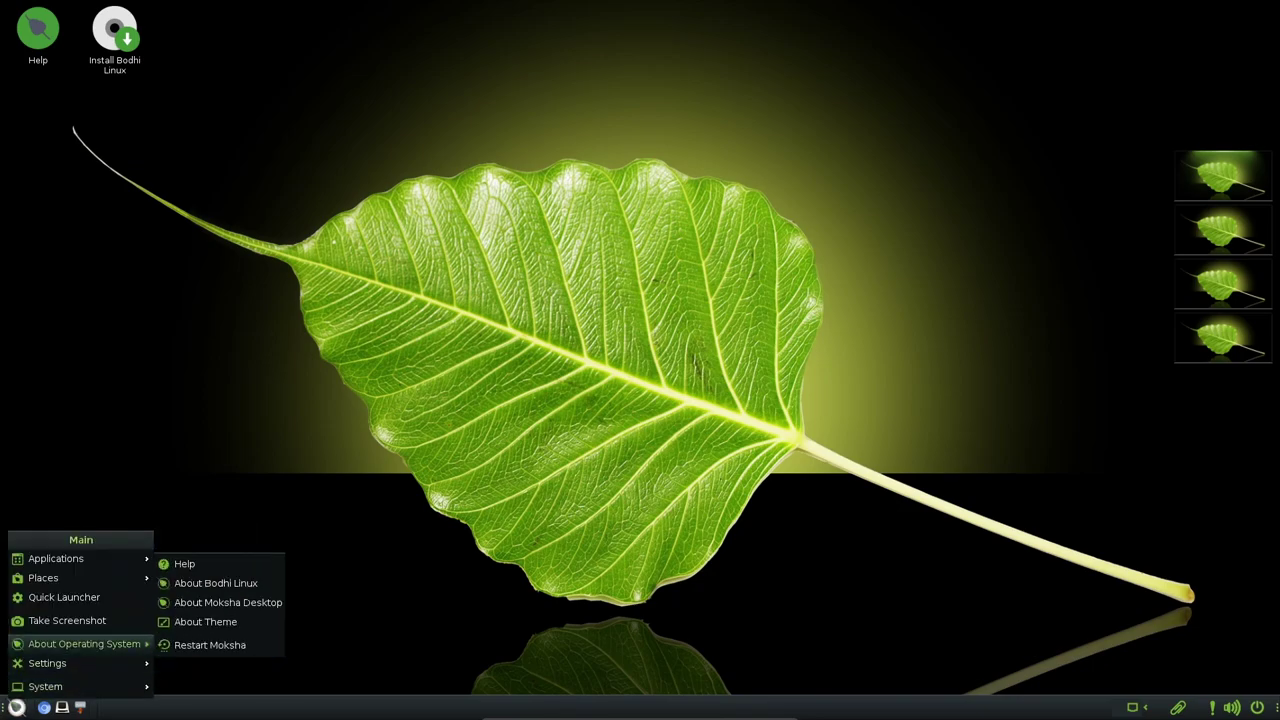
pyautogui.click(220, 602)
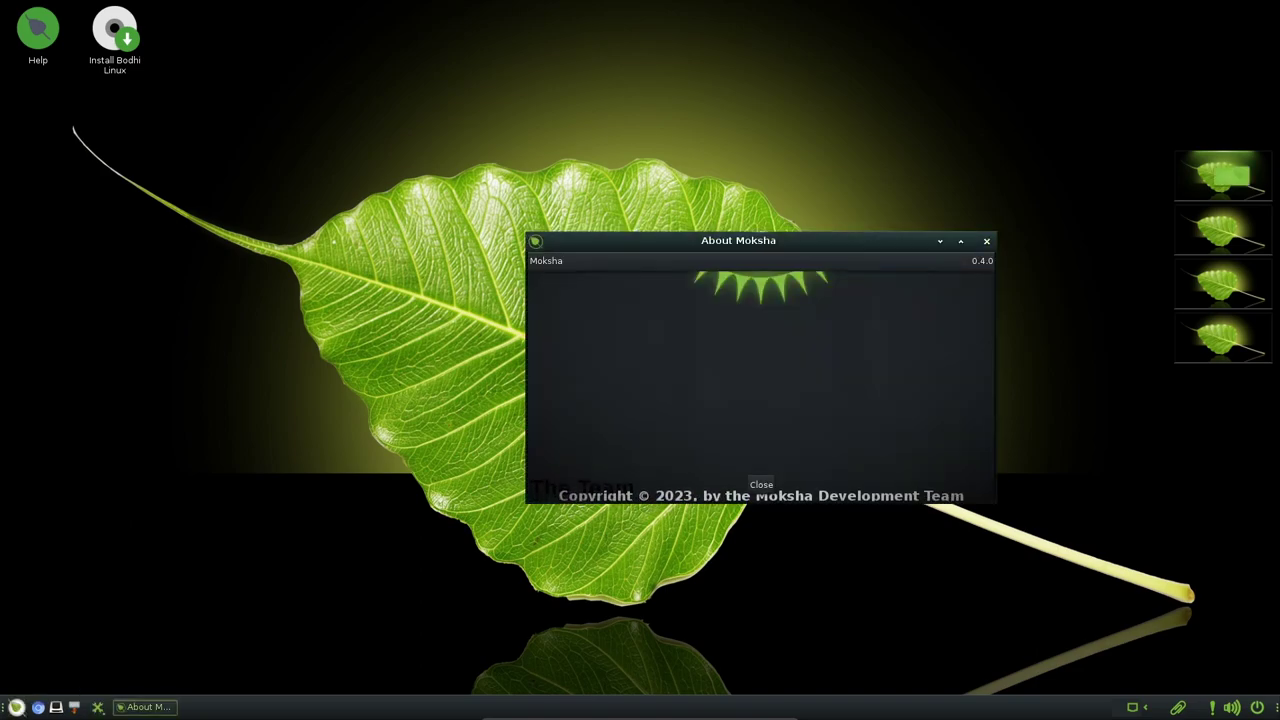
pyautogui.click(761, 484)
# Open the Settings Panel, view its Wallpaper settings, and close them without applying changes
pyautogui.click(16, 707)
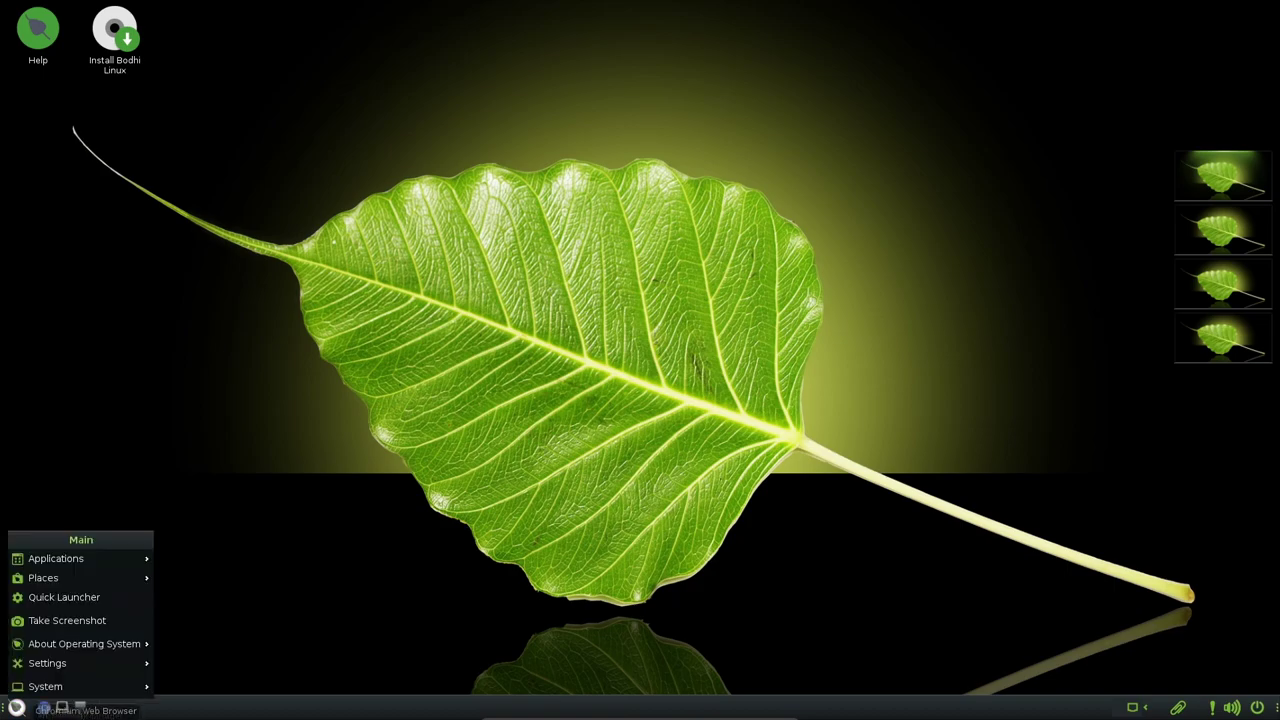
pyautogui.moveTo(45, 686)
pyautogui.moveTo(47, 663)
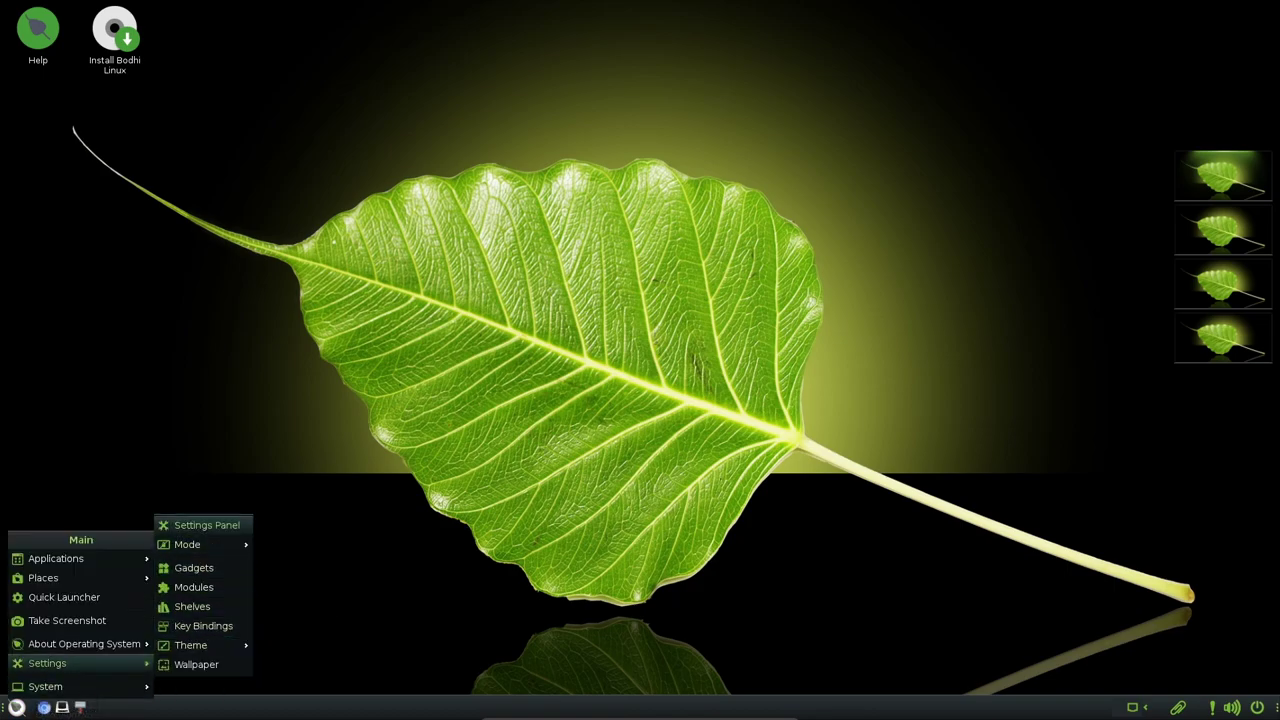
pyautogui.click(200, 523)
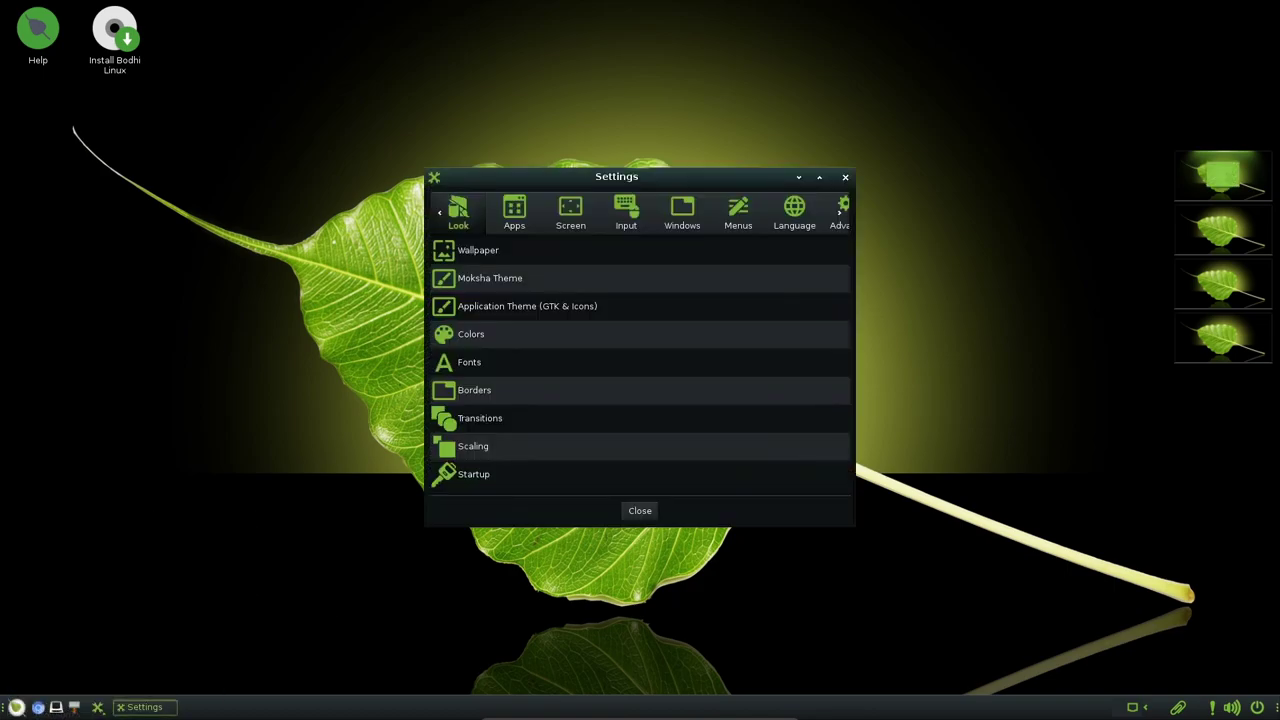
pyautogui.click(478, 250)
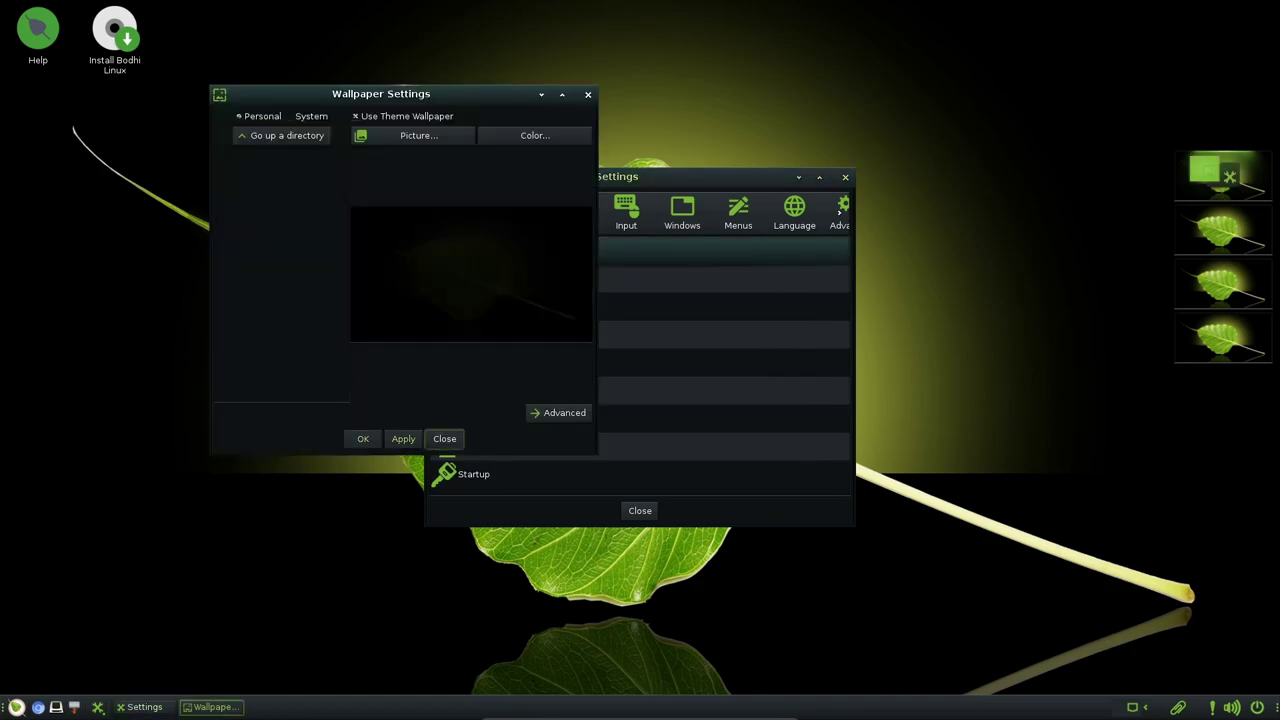
pyautogui.click(445, 439)
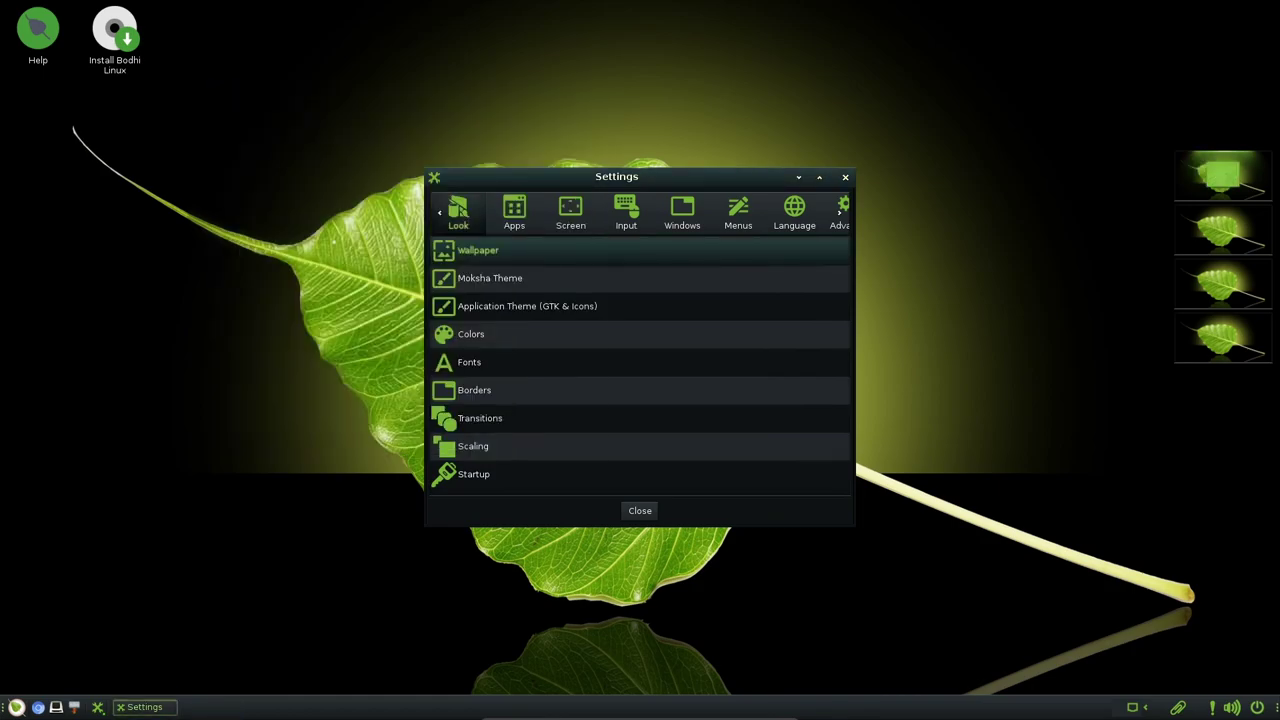
# View the Apps, Screen and Input settings categories, and move the Settings window nearer the desktop's upper-left area
pyautogui.click(514, 212)
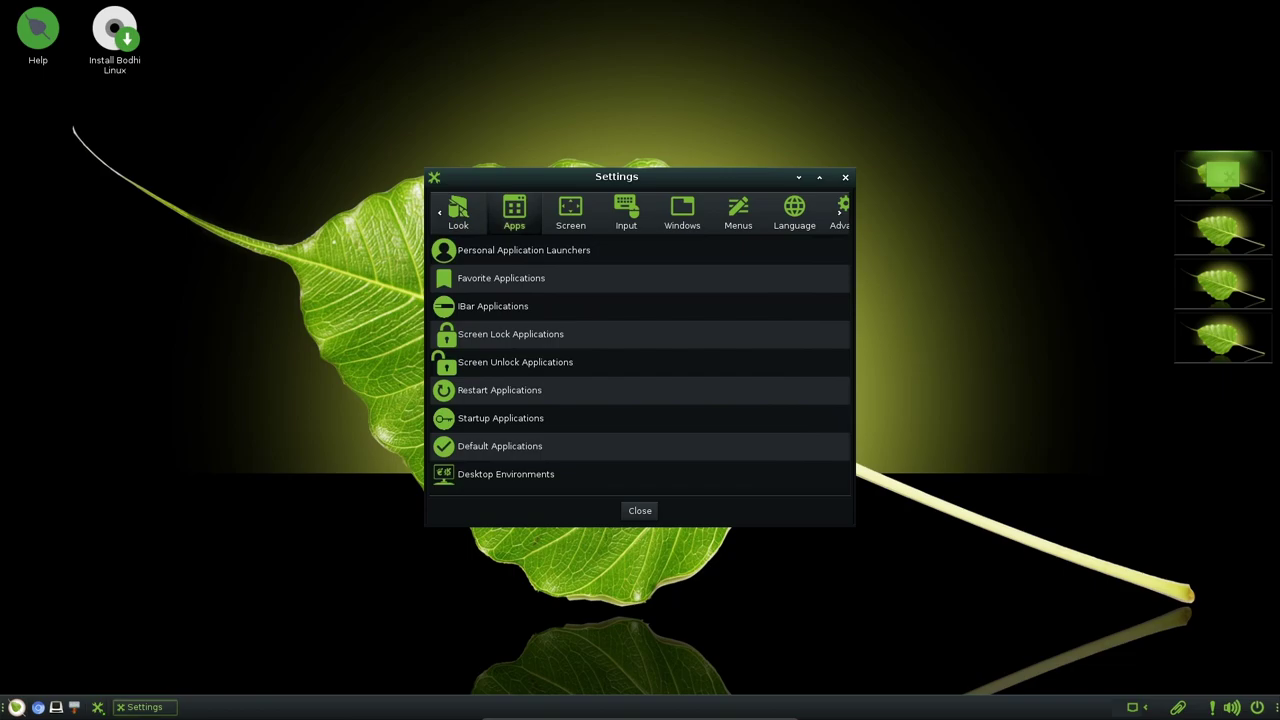
pyautogui.click(570, 212)
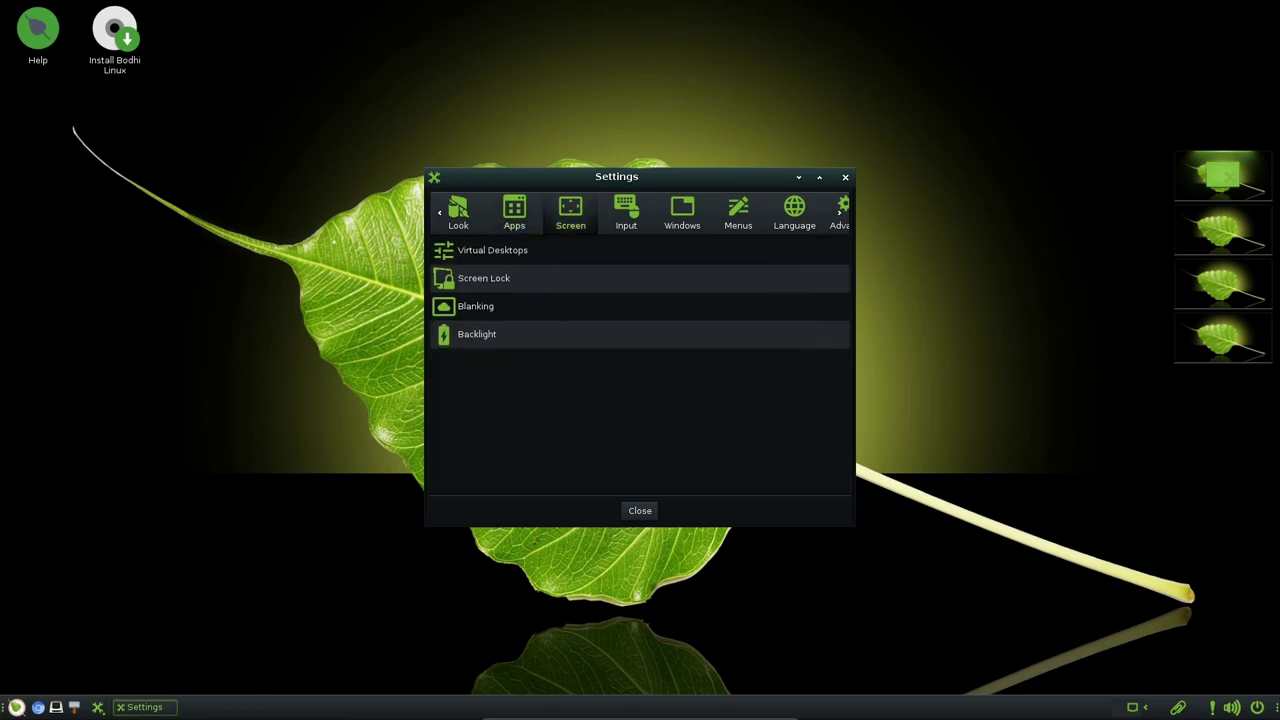
pyautogui.click(626, 213)
pyautogui.moveTo(622, 177); pyautogui.dragTo(530, 107)
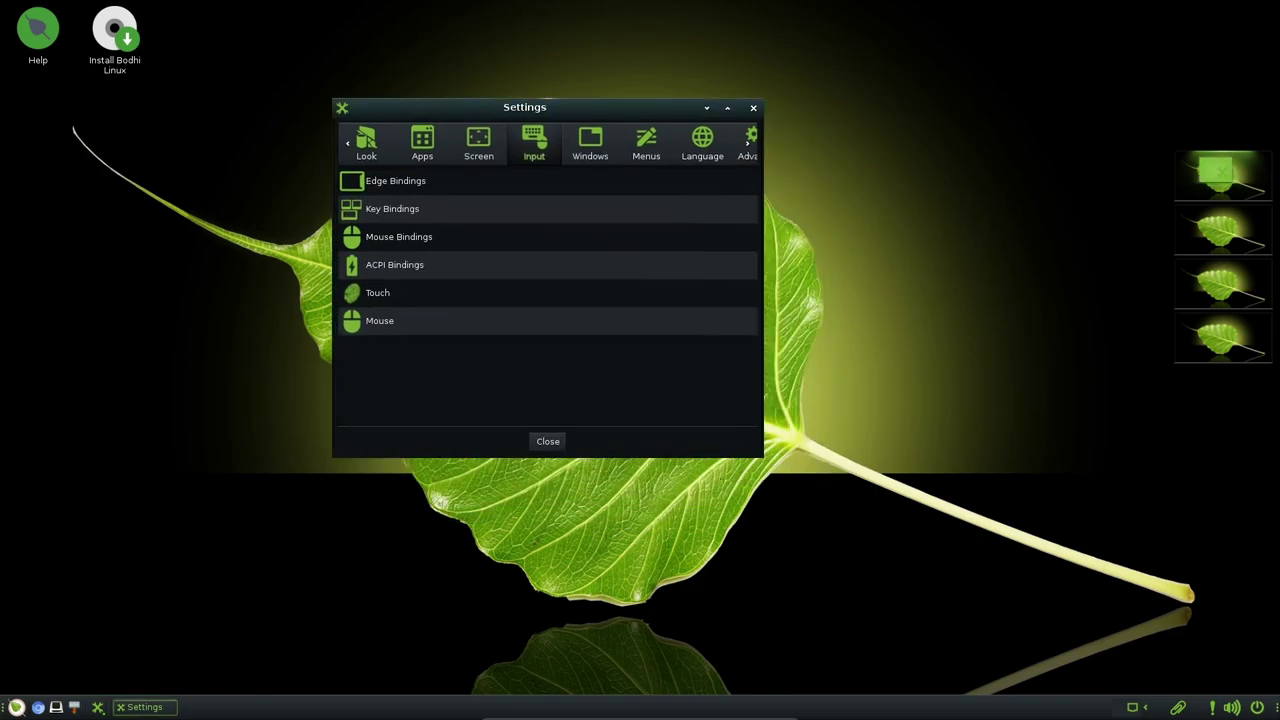
# View the Windows, Menus, Language, Files and Advanced settings categories
pyautogui.click(590, 143)
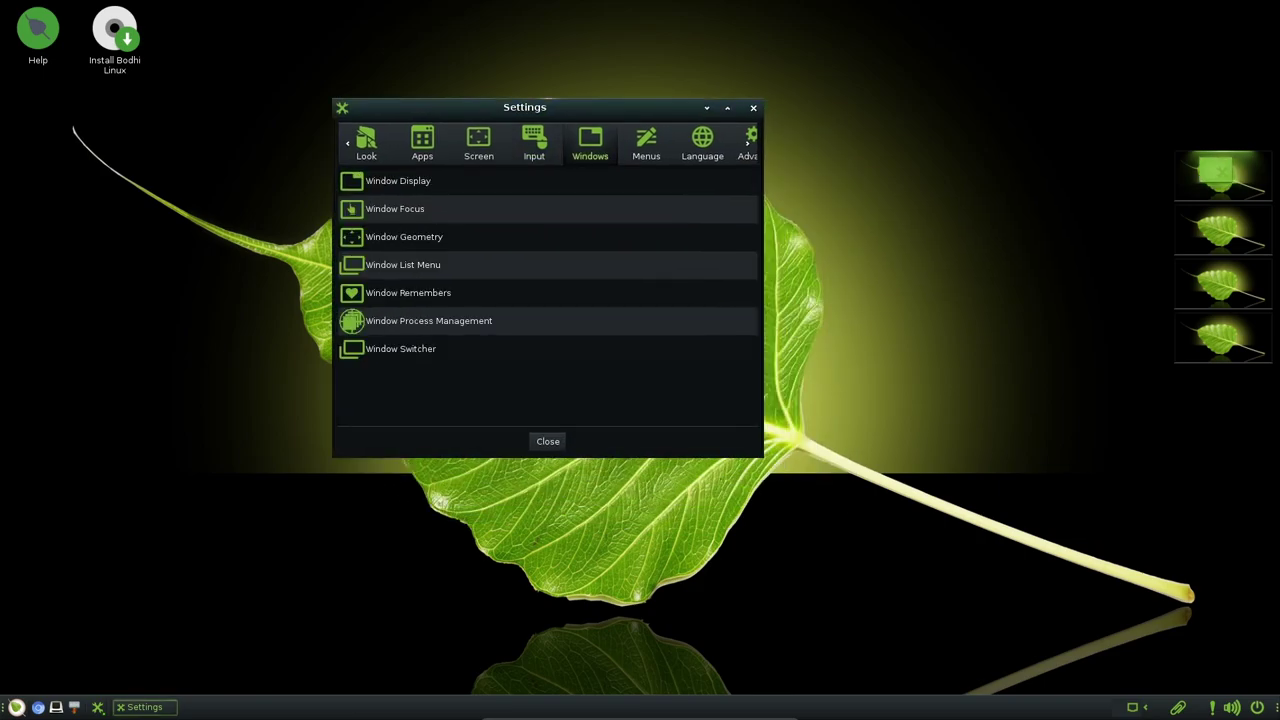
pyautogui.click(646, 145)
pyautogui.click(702, 145)
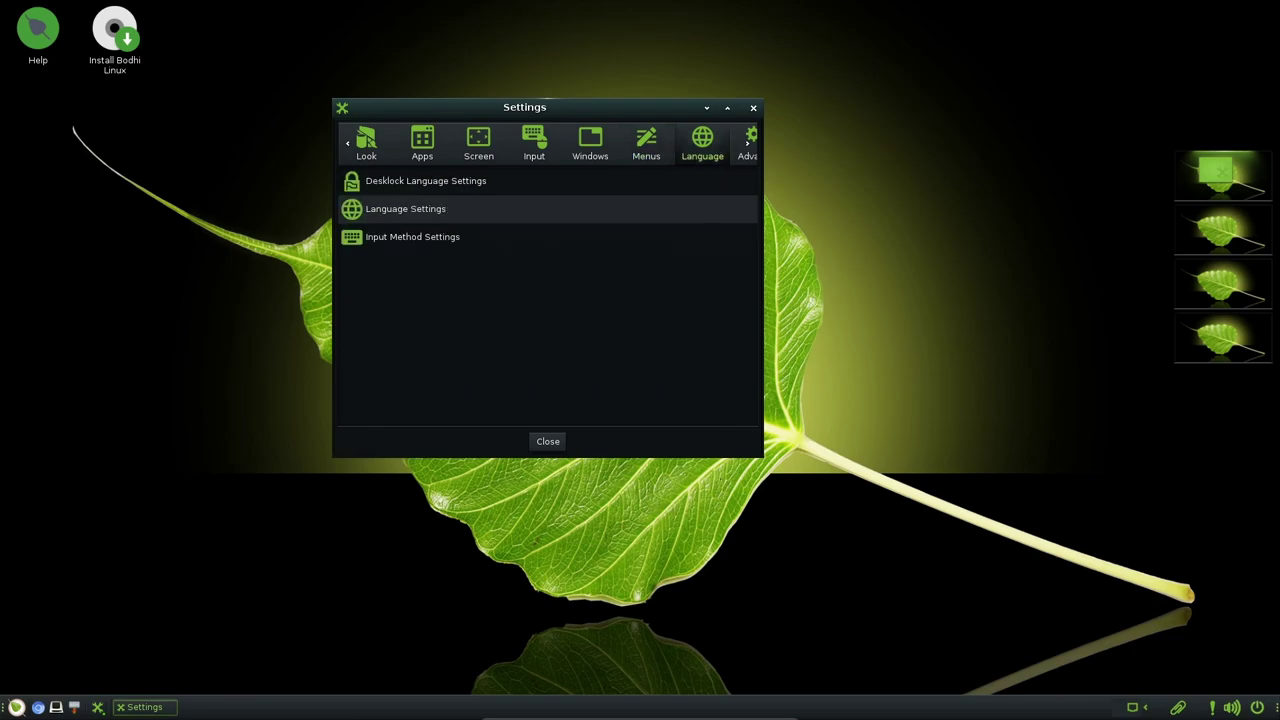
pyautogui.press('Right')
pyautogui.press('Right')
pyautogui.press('Right')
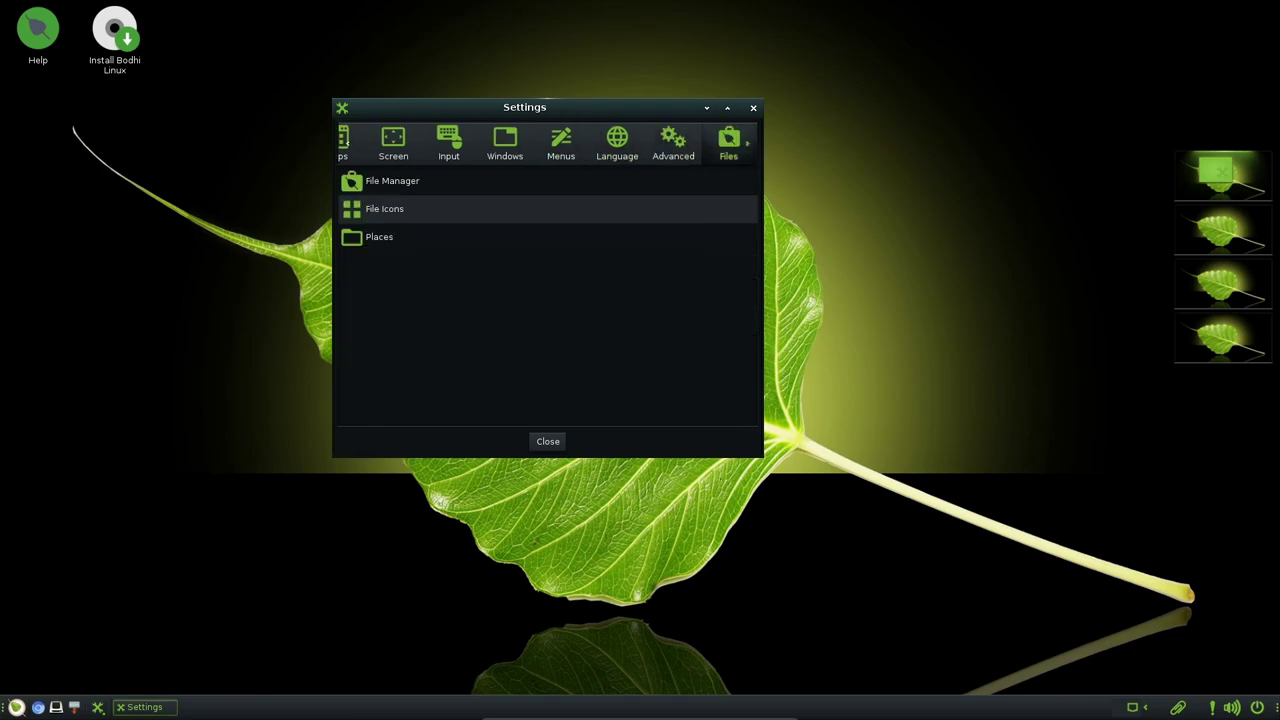
pyautogui.press('Left')
pyautogui.press('Left')
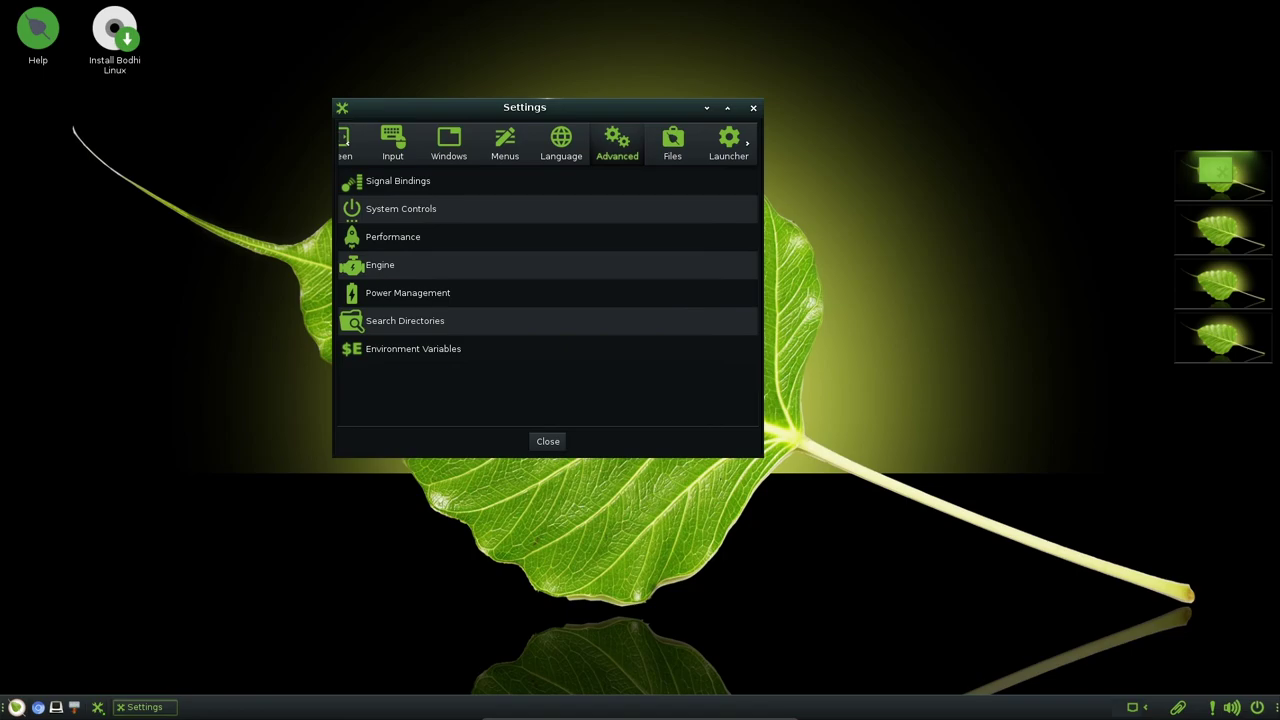
# View the Launcher and Extensions settings categories, and return to the Files category
pyautogui.press('Right')
pyautogui.press('Right')
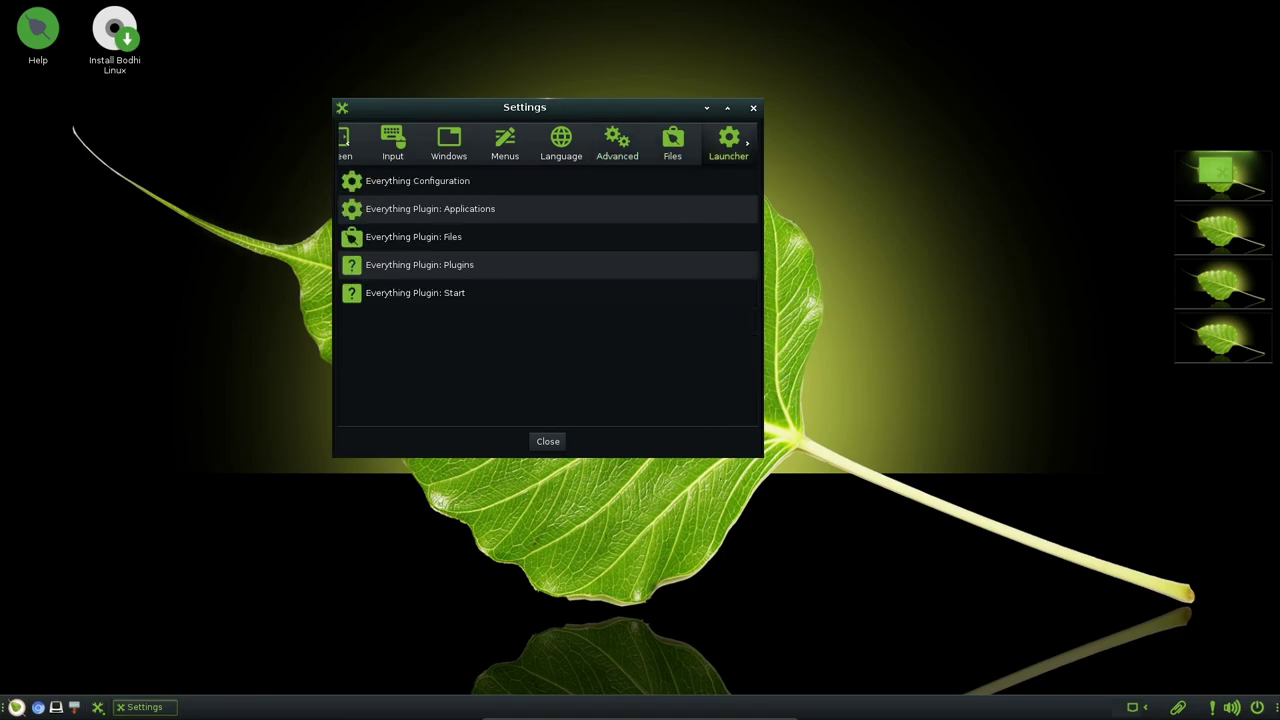
pyautogui.press('Right')
pyautogui.press('Right')
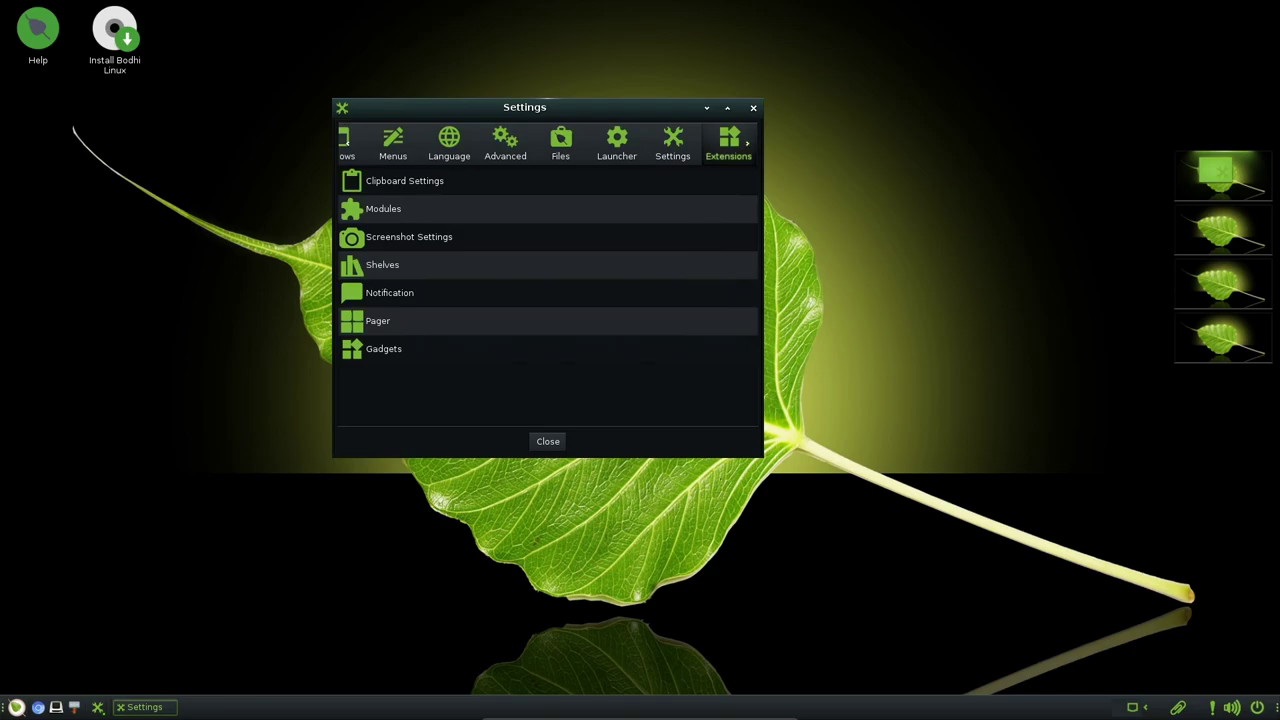
pyautogui.press('Left')
pyautogui.press('Left')
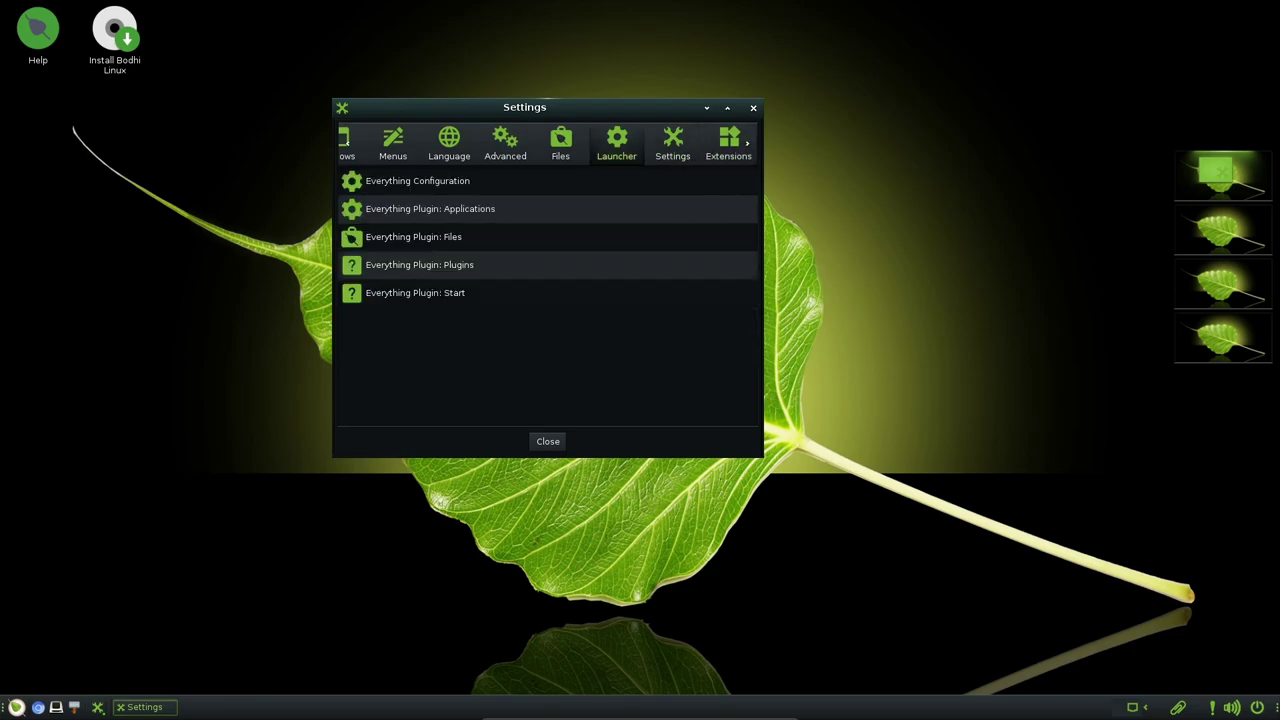
pyautogui.press('Left')
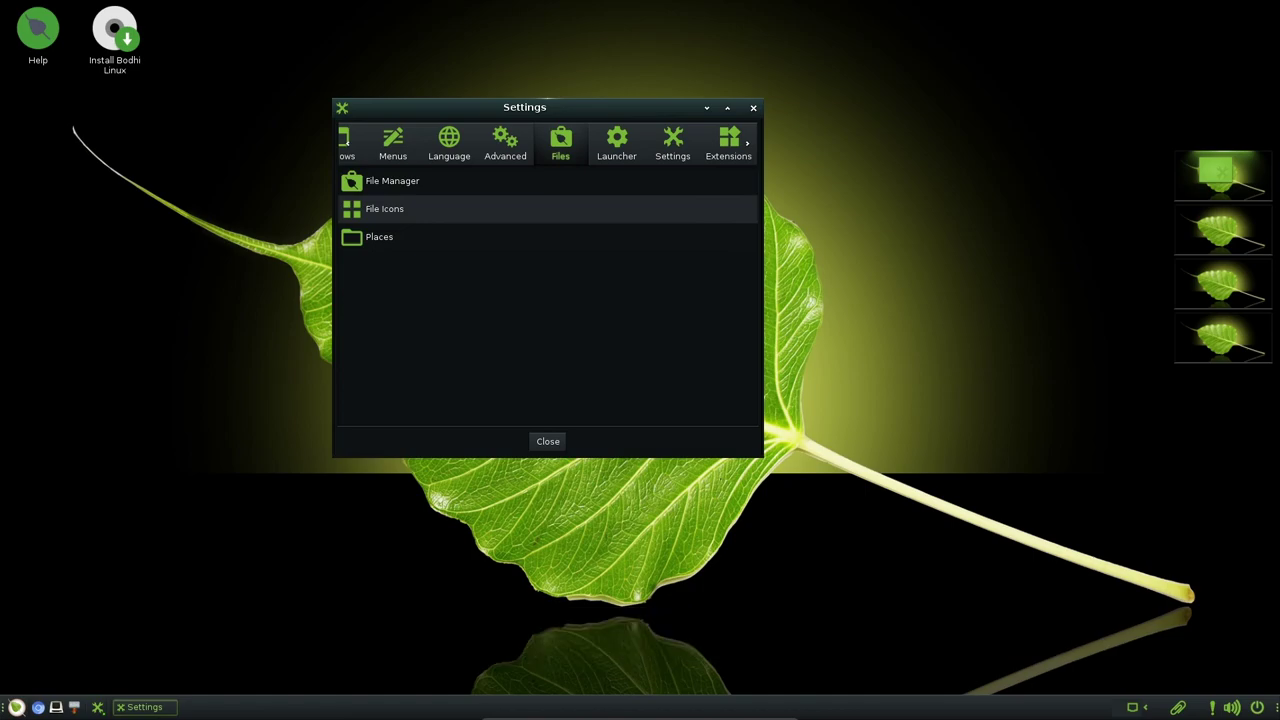
# Open the Performance settings from the Advanced category, look through the General, Caches and Edje Cache options, and close them without applying changes
pyautogui.click(505, 143)
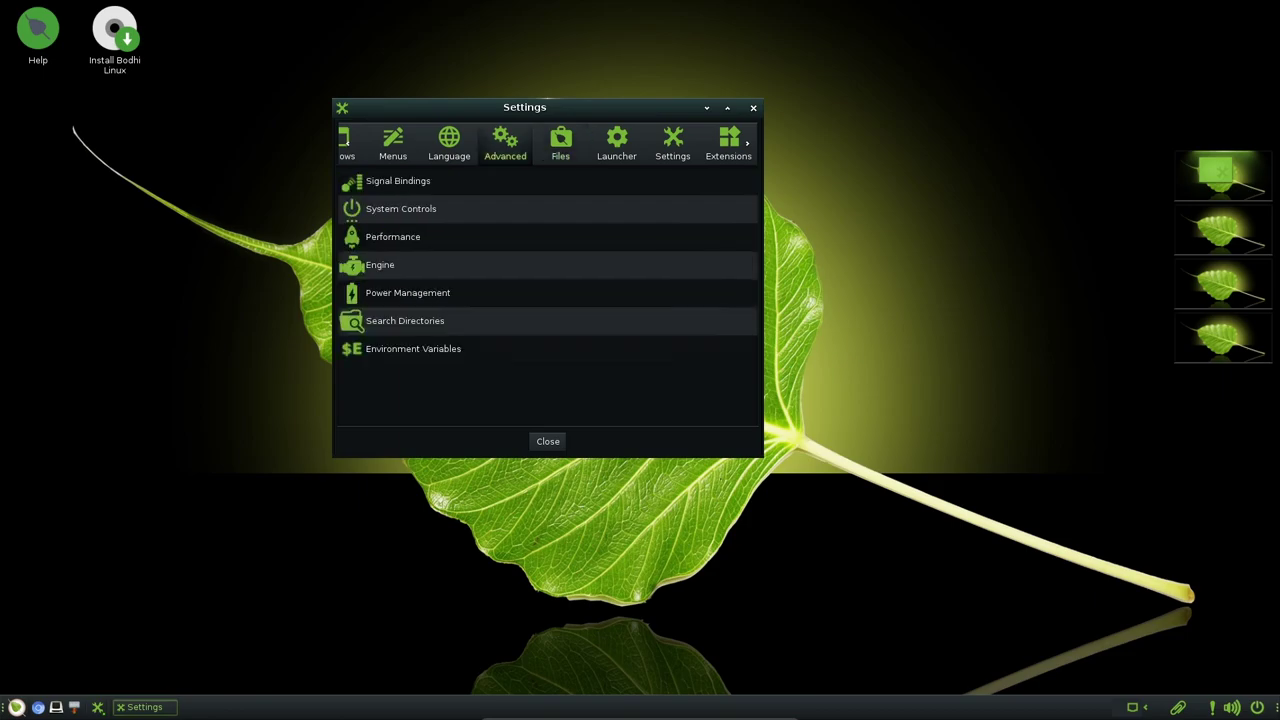
pyautogui.click(393, 237)
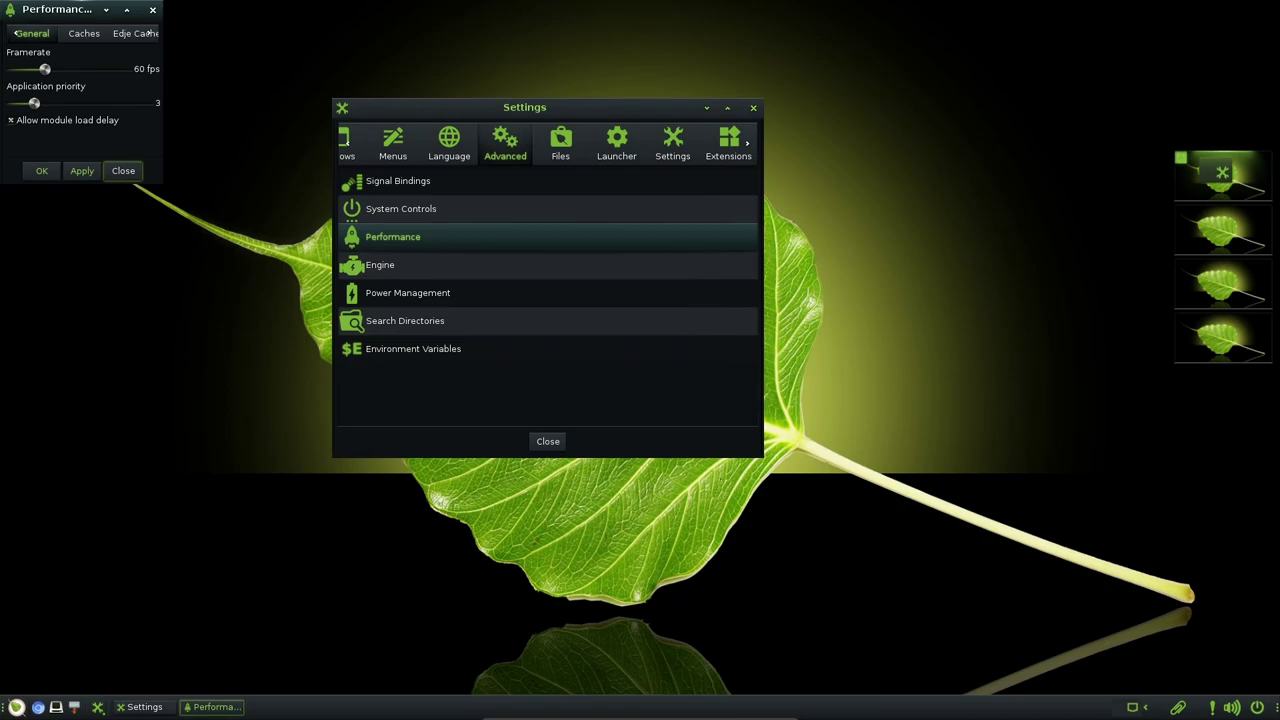
pyautogui.moveTo(57, 9); pyautogui.dragTo(107, 121)
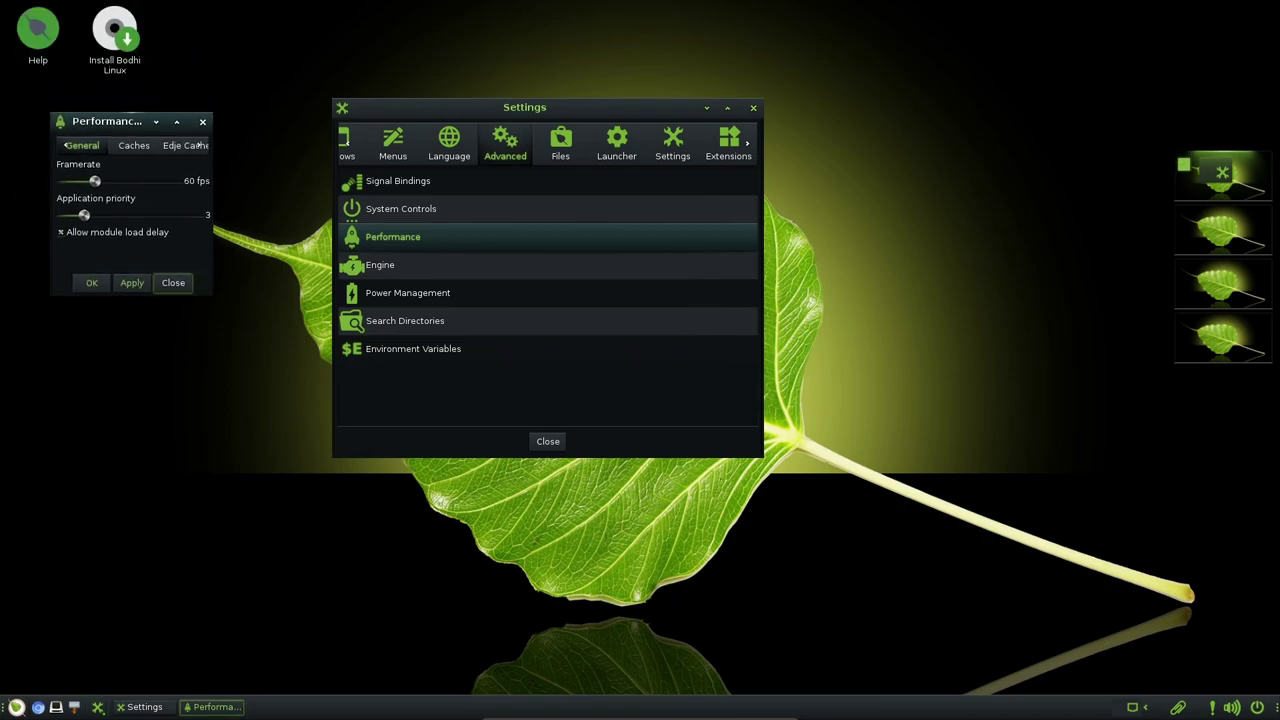
pyautogui.moveTo(212, 295); pyautogui.dragTo(213, 296)
pyautogui.press('Escape')
pyautogui.click(134, 146)
pyautogui.click(199, 145)
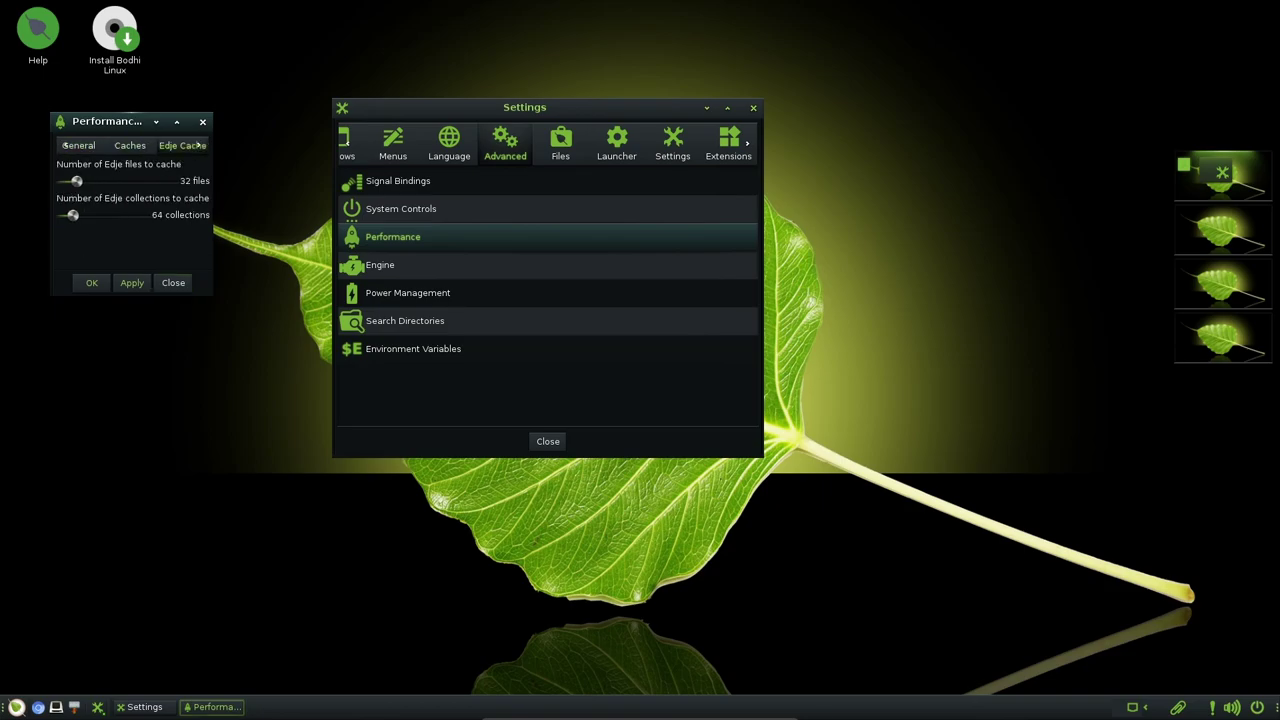
pyautogui.click(82, 146)
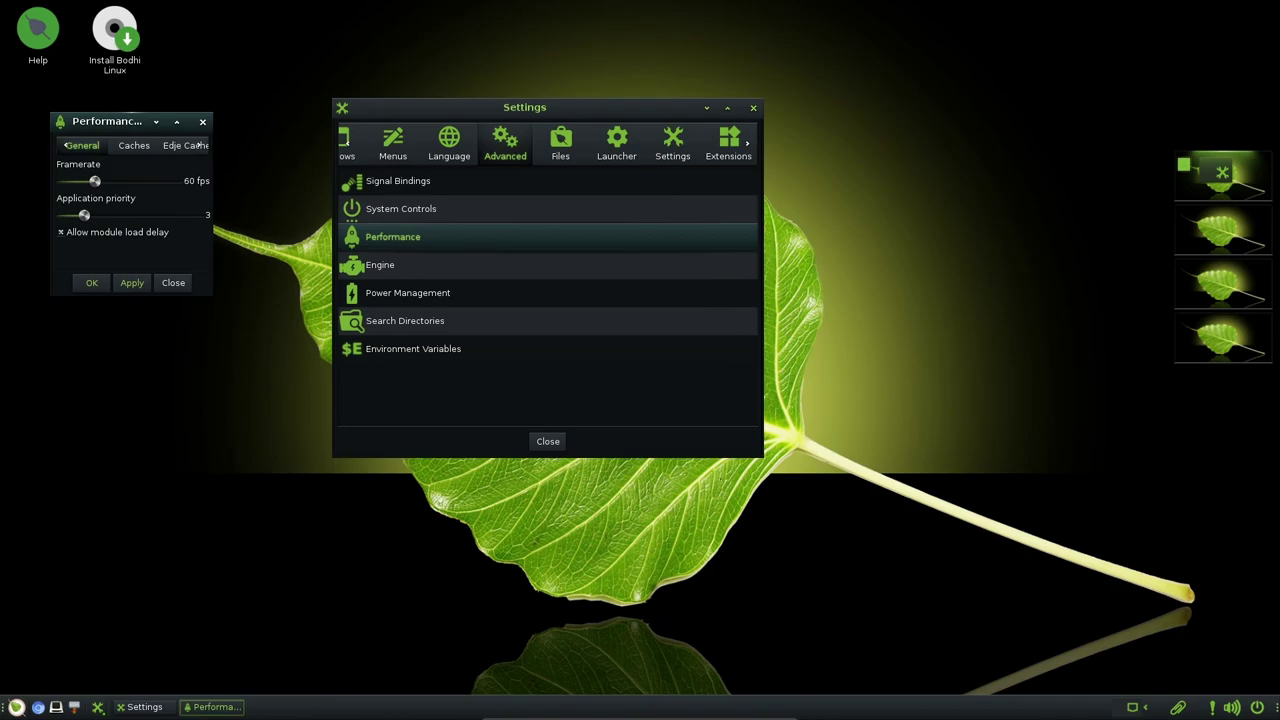
pyautogui.click(203, 122)
# Open the File Manager settings from the Files category, look through the Display to Tooltips options, and close them without applying changes
pyautogui.press('Right')
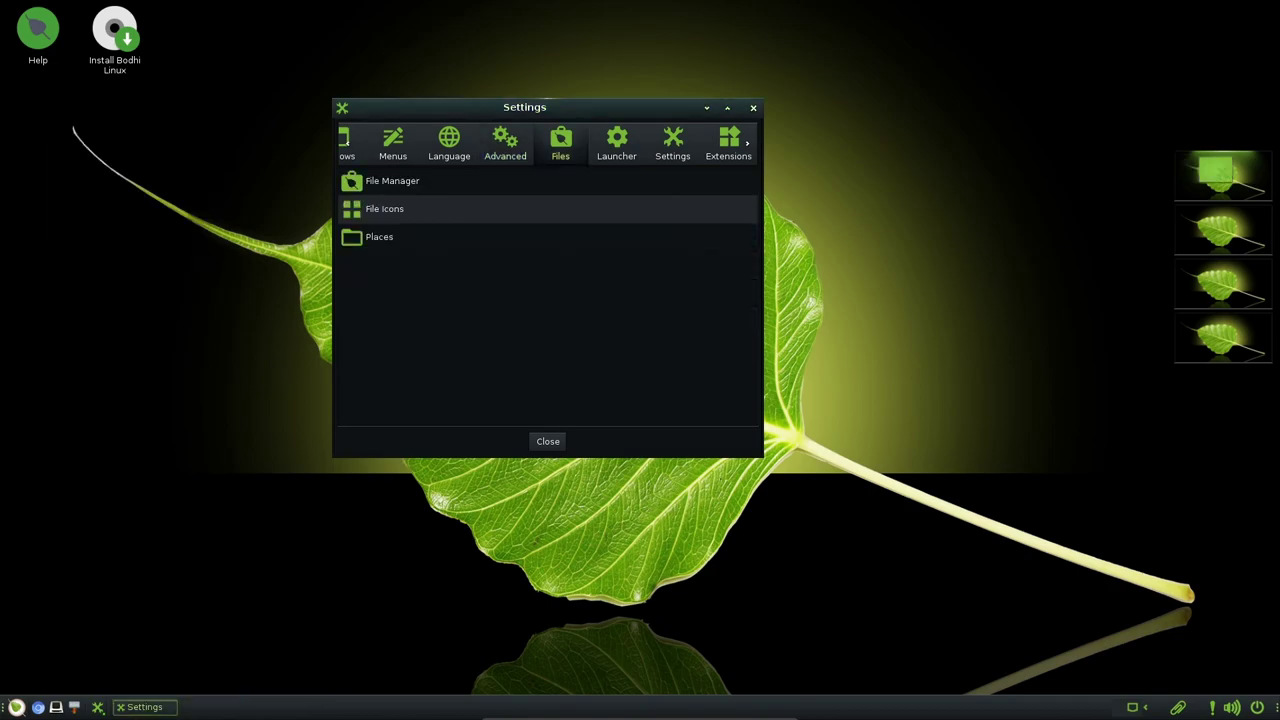
pyautogui.press('Return')
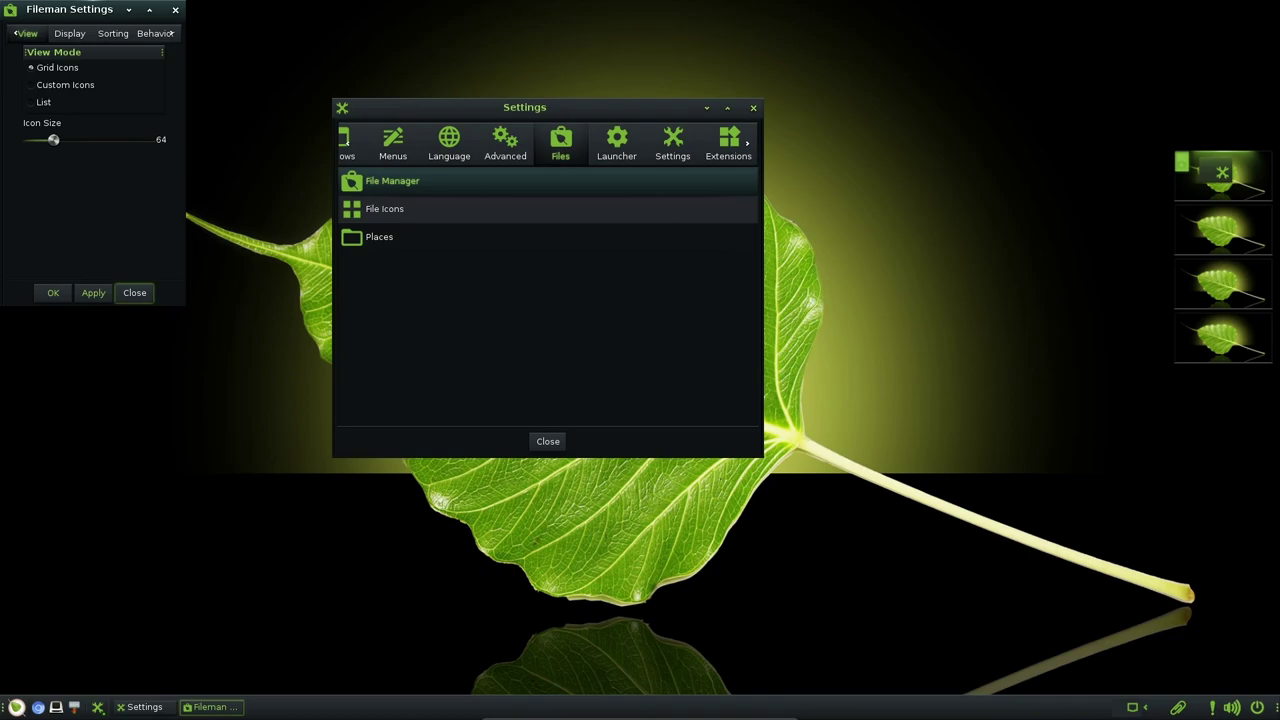
pyautogui.click(69, 33)
pyautogui.moveTo(70, 9); pyautogui.dragTo(141, 131)
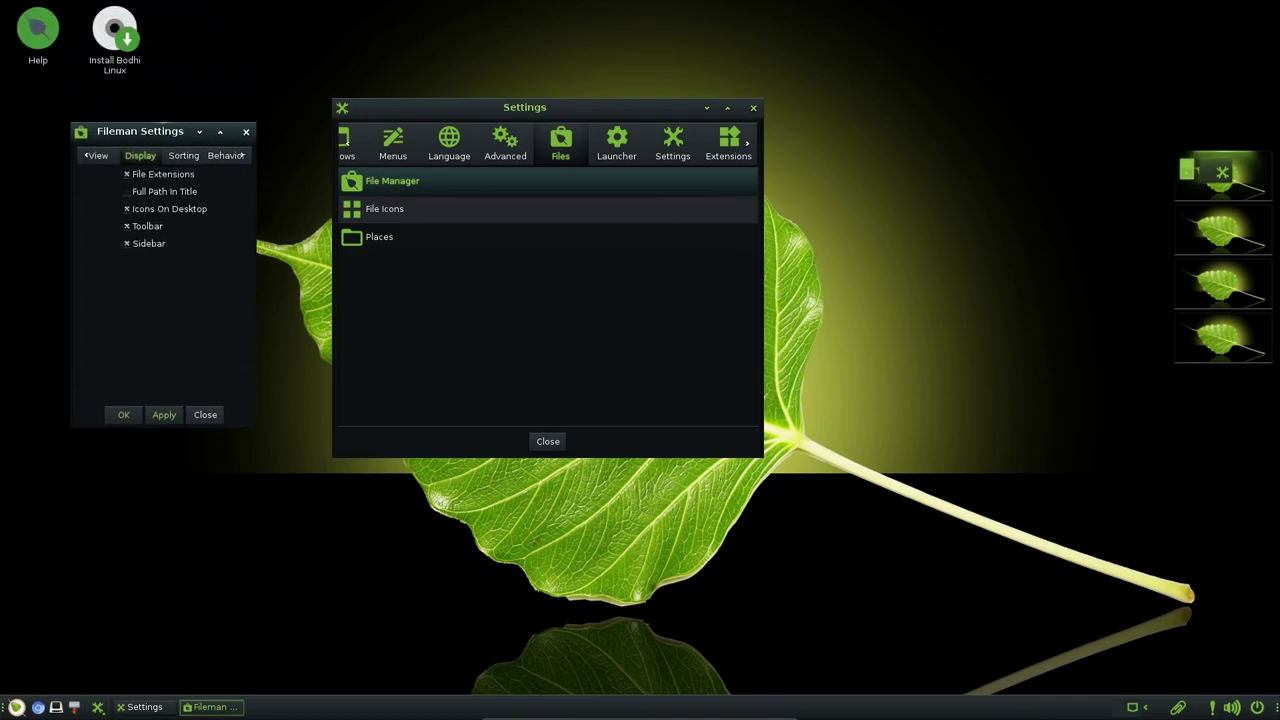
pyautogui.press('Right')
pyautogui.press('Right')
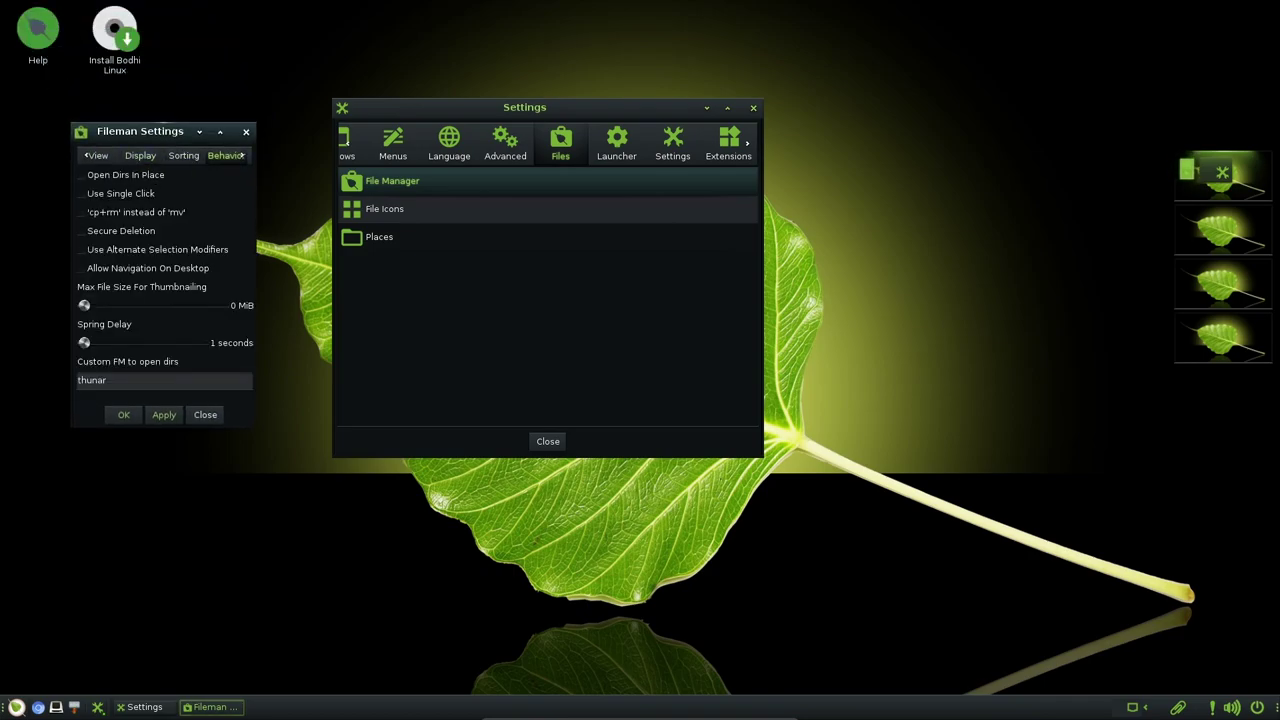
pyautogui.press('Right')
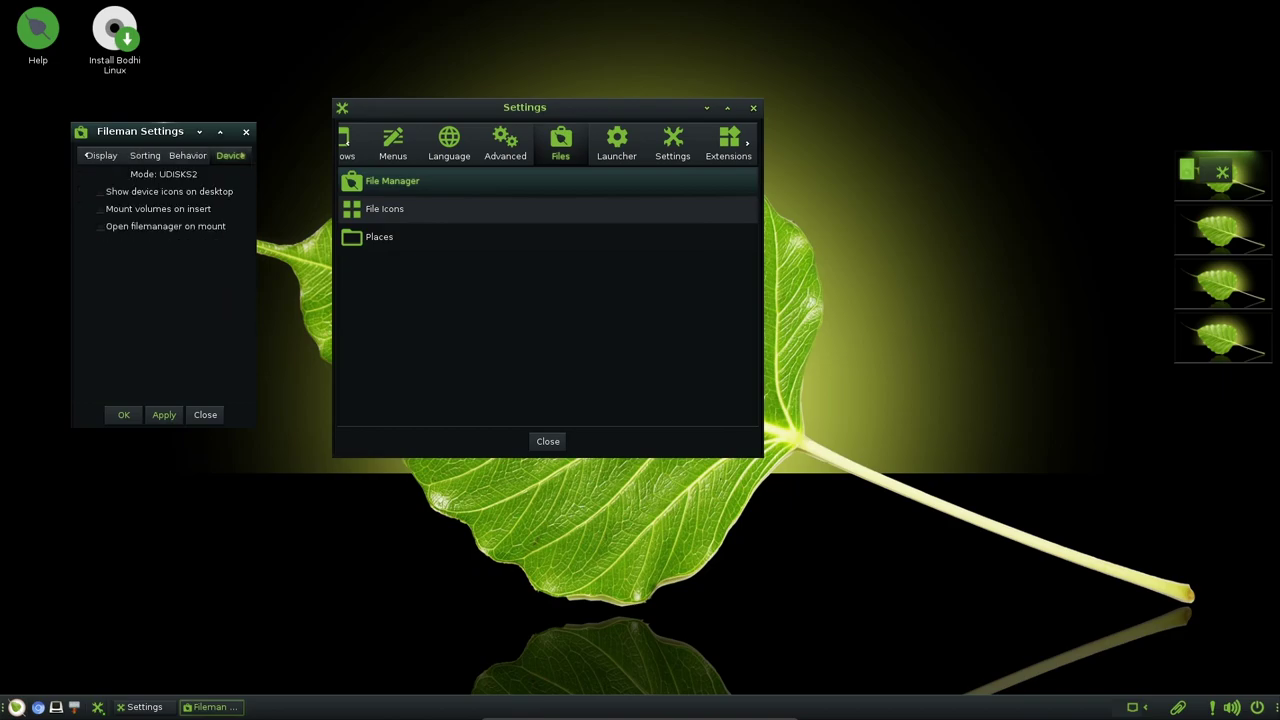
pyautogui.press('Right')
pyautogui.press('Left')
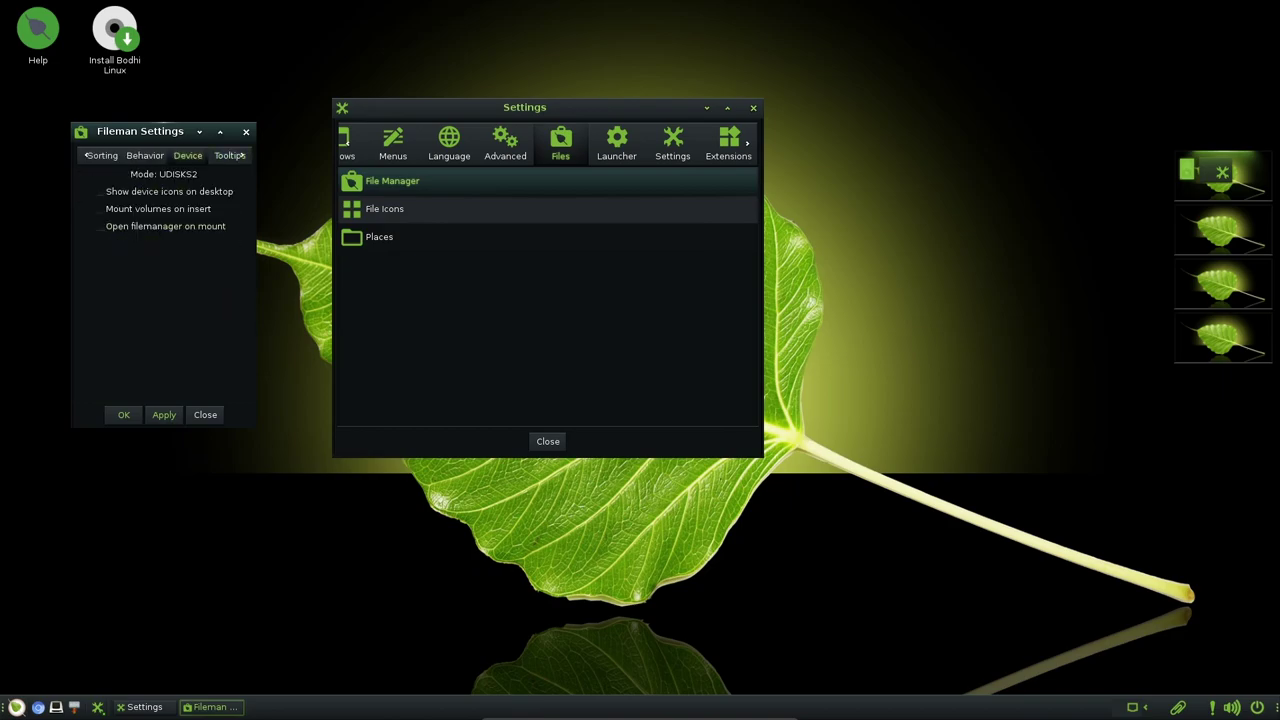
pyautogui.press('Right')
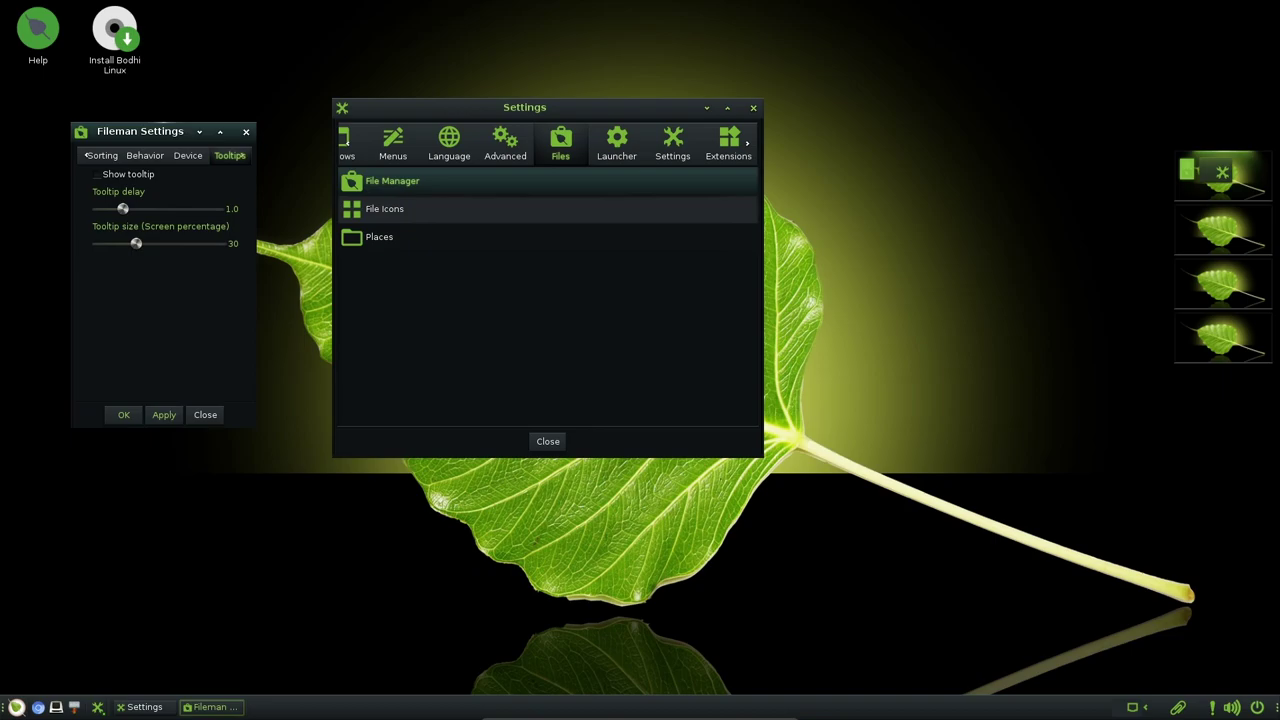
pyautogui.press('Escape')
# View the Launcher, Settings and Extensions settings categories
pyautogui.press('Right')
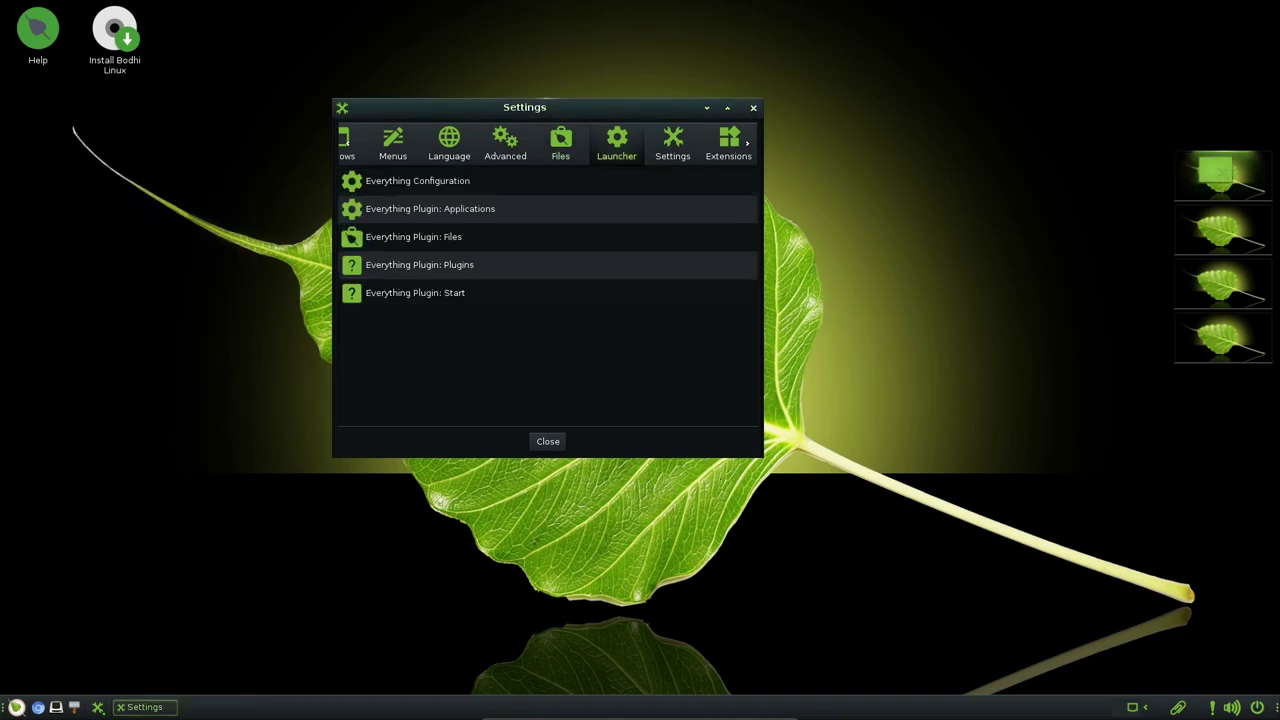
pyautogui.press('Right')
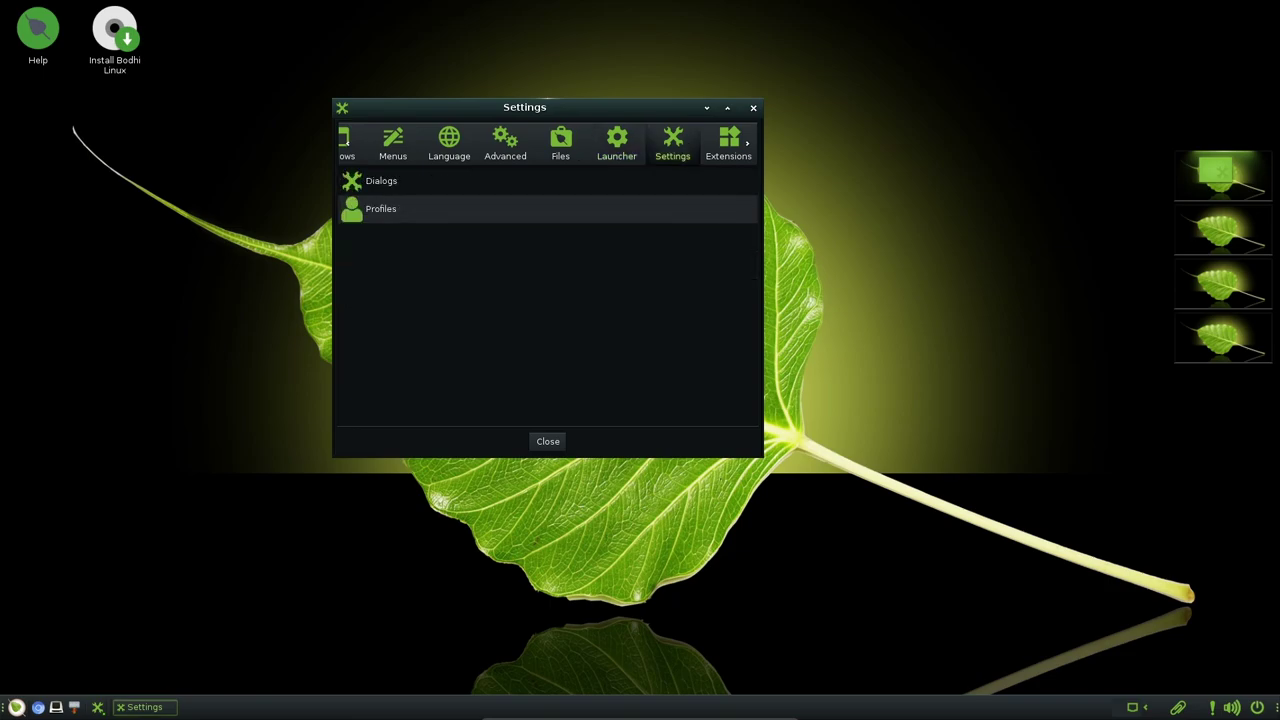
pyautogui.click(728, 143)
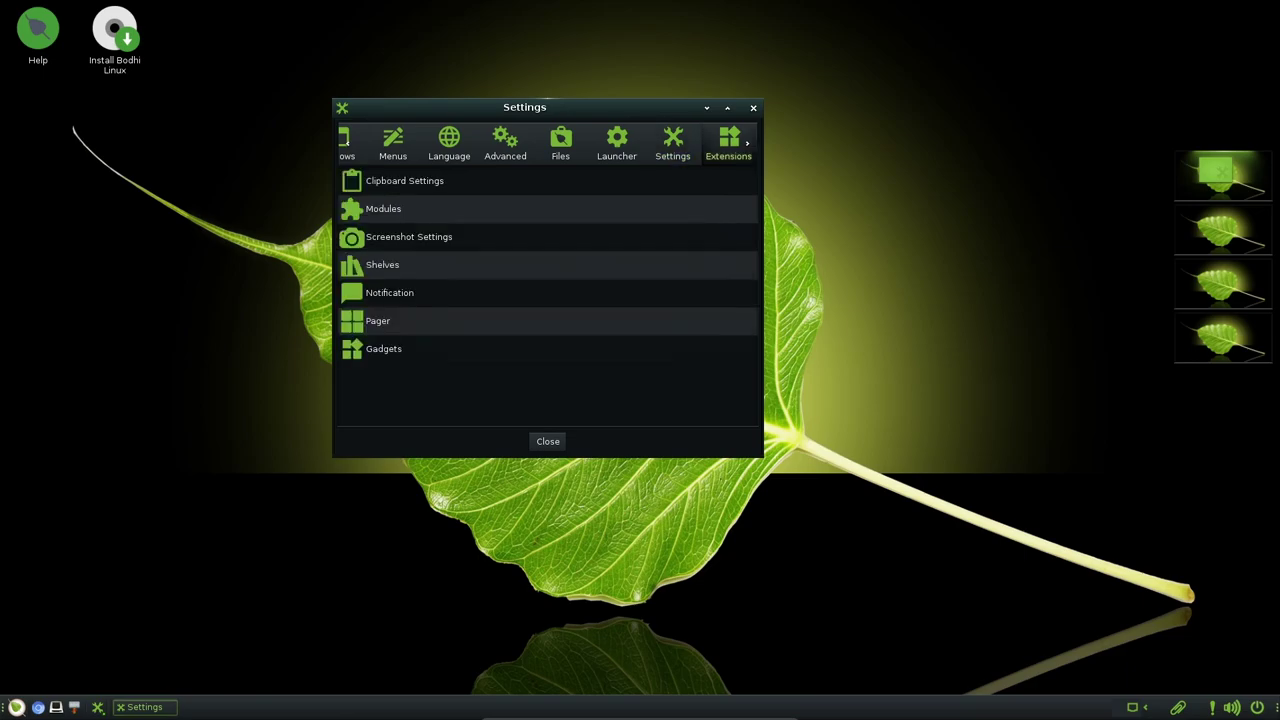
# Open the Modules settings from the Extensions category, widen the Module Settings window, and look through the Utilities modules
pyautogui.click(384, 209)
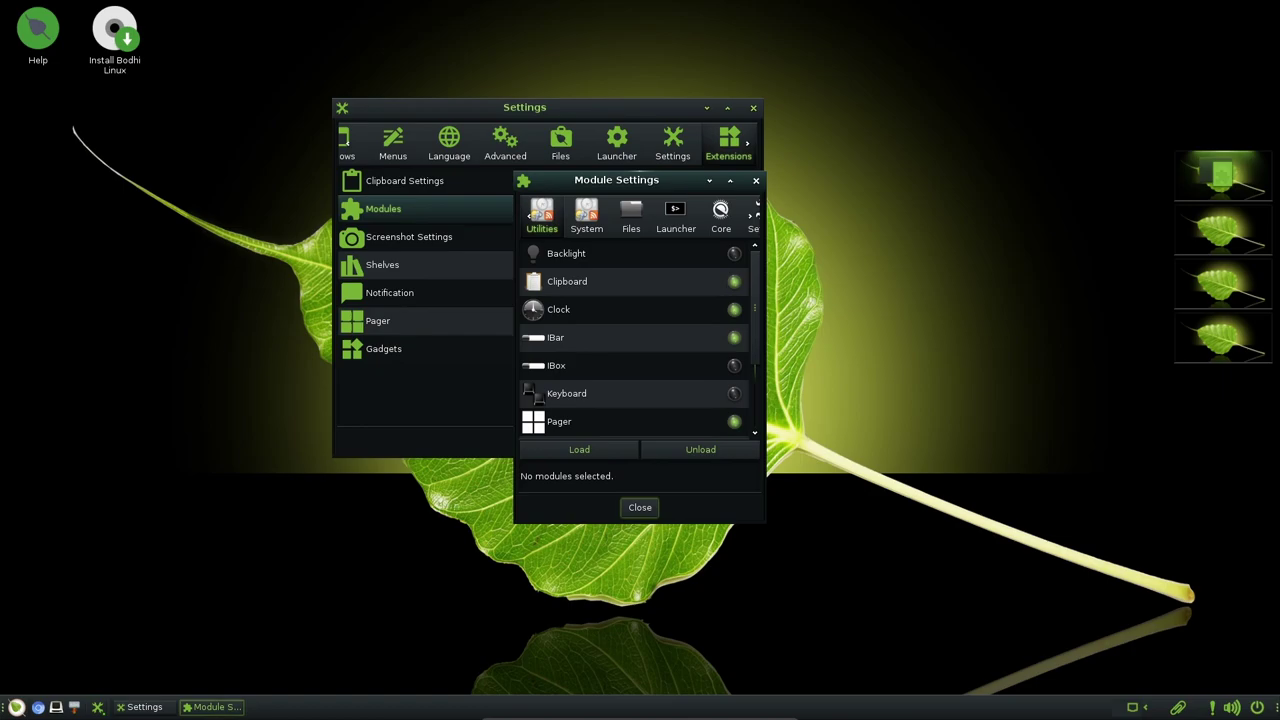
pyautogui.moveTo(765, 352); pyautogui.dragTo(967, 352)
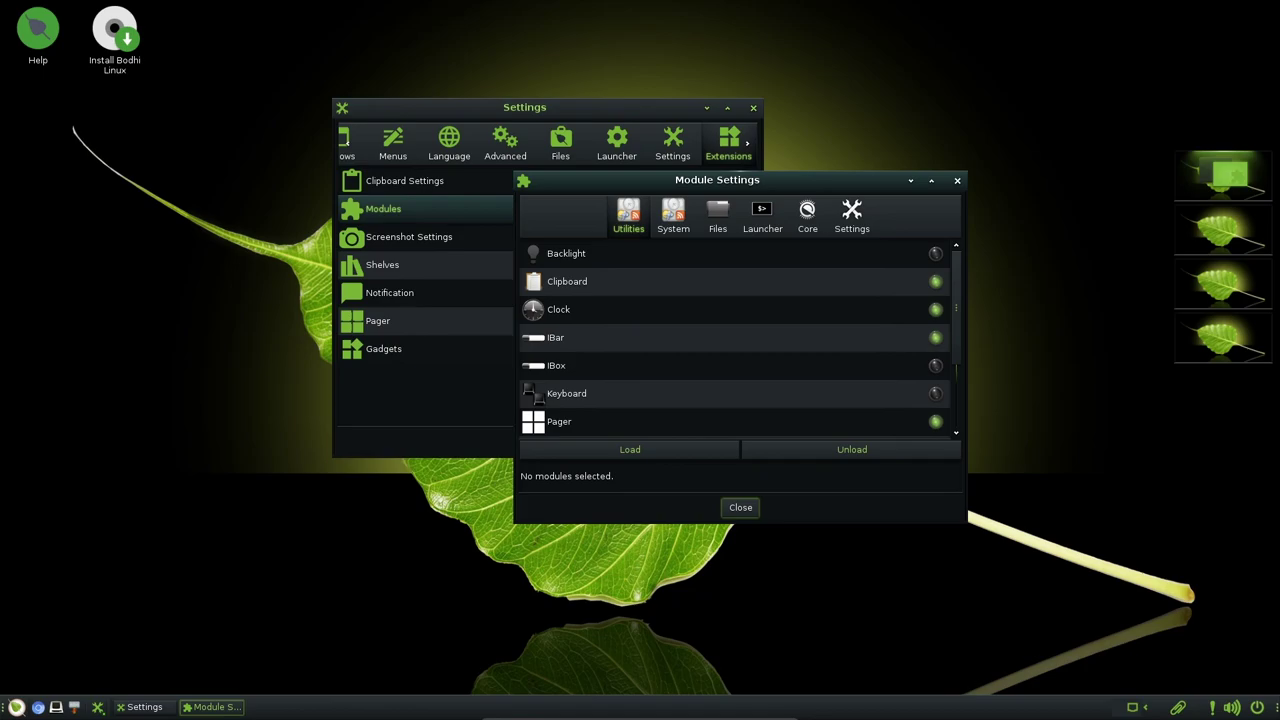
pyautogui.scroll(-5, 735, 340)
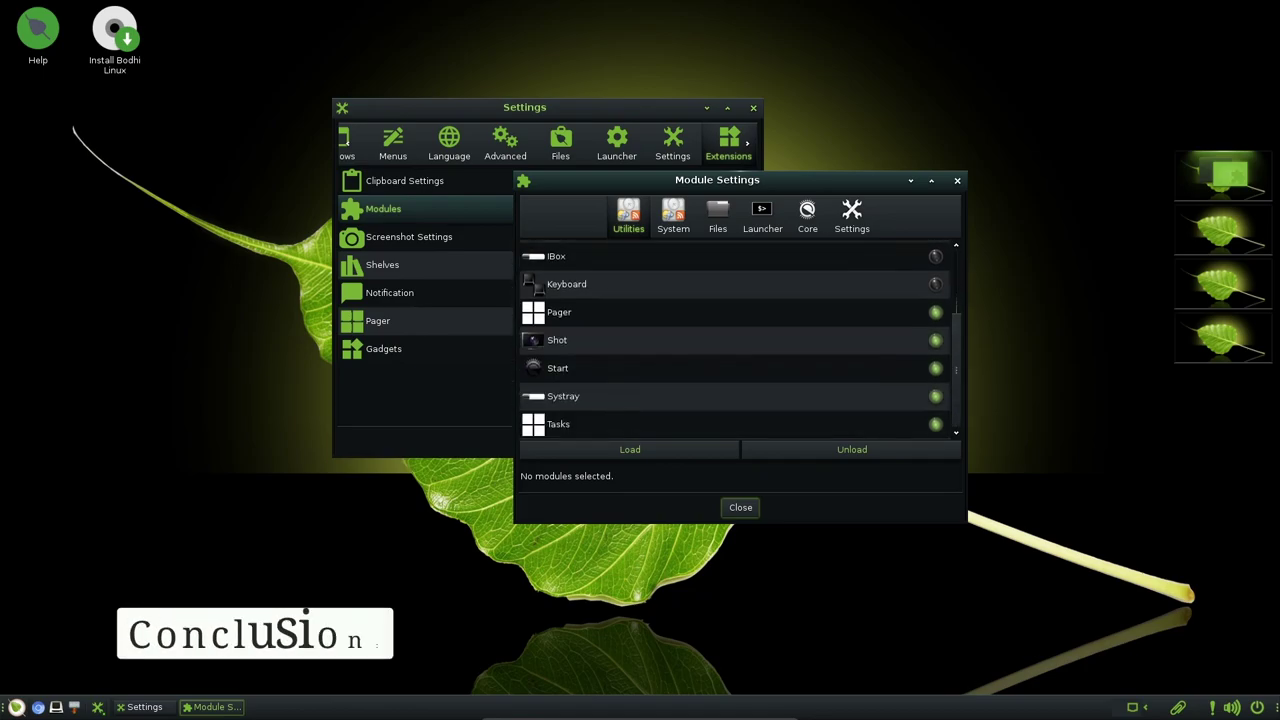
pyautogui.scroll(5, 735, 340)
# View the System, Files, Launcher, Core and Settings module lists, and close Module Settings without loading or unloading any module
pyautogui.click(673, 216)
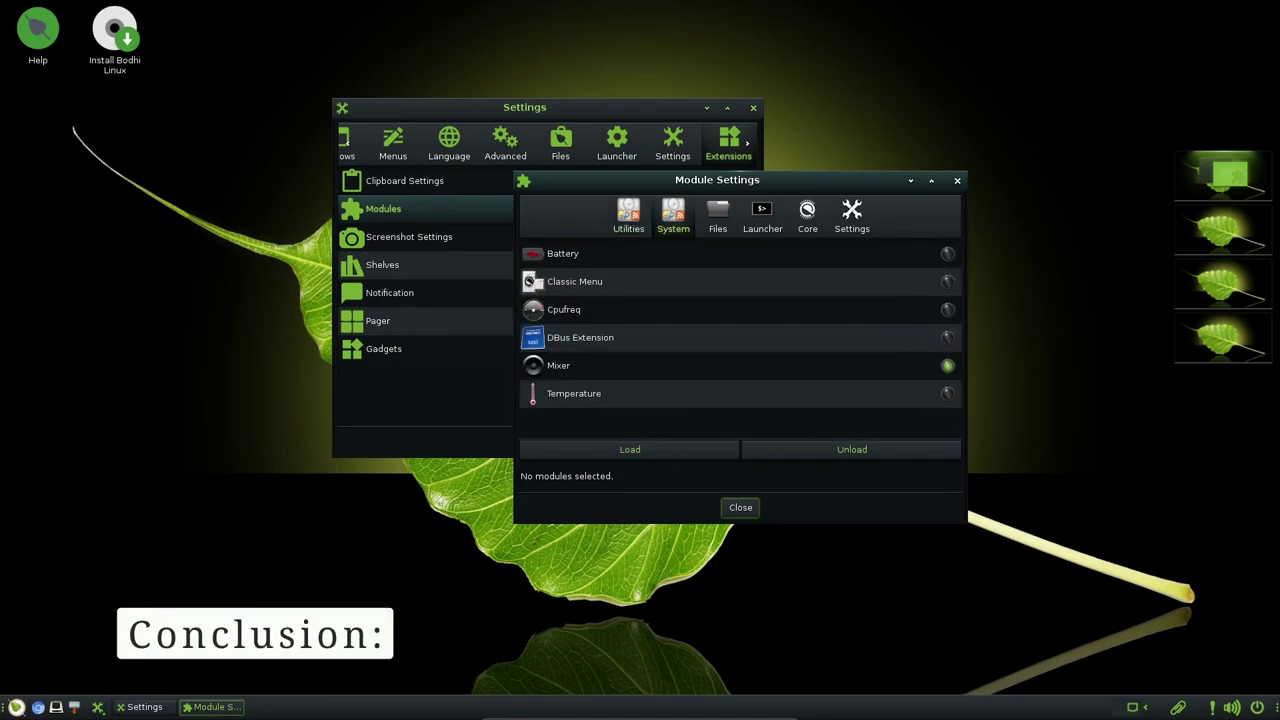
pyautogui.click(718, 216)
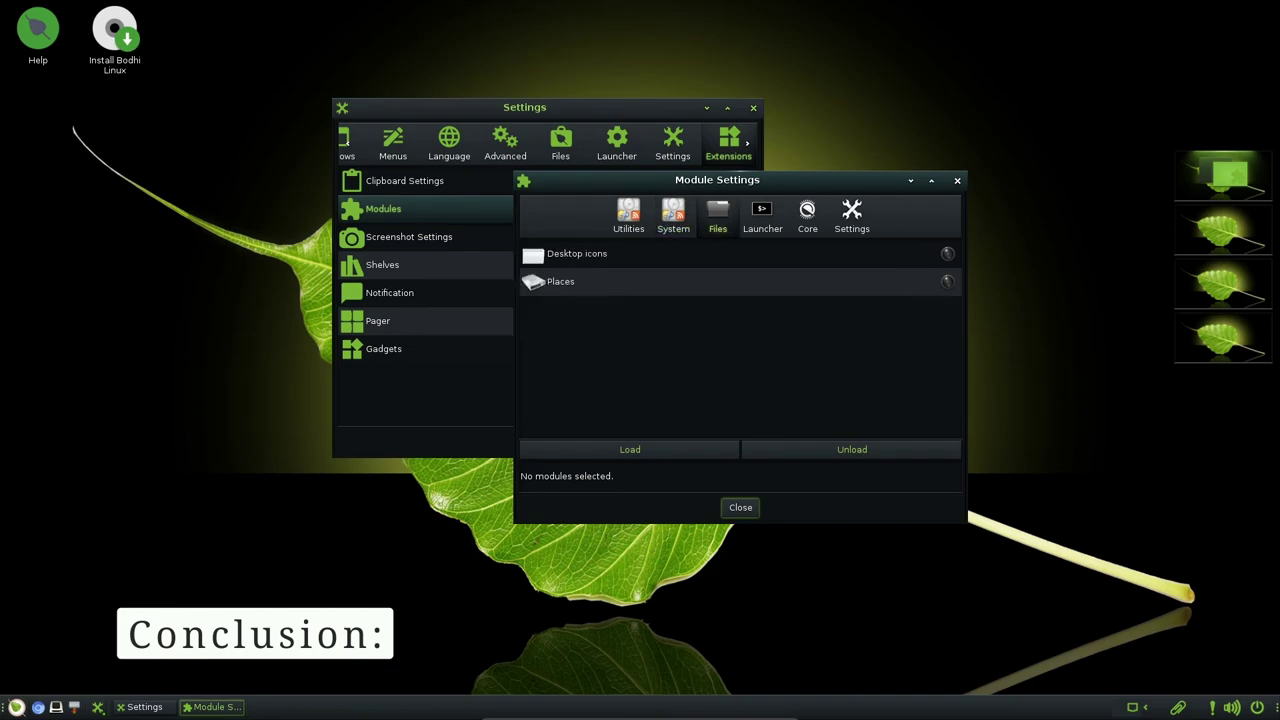
pyautogui.click(762, 216)
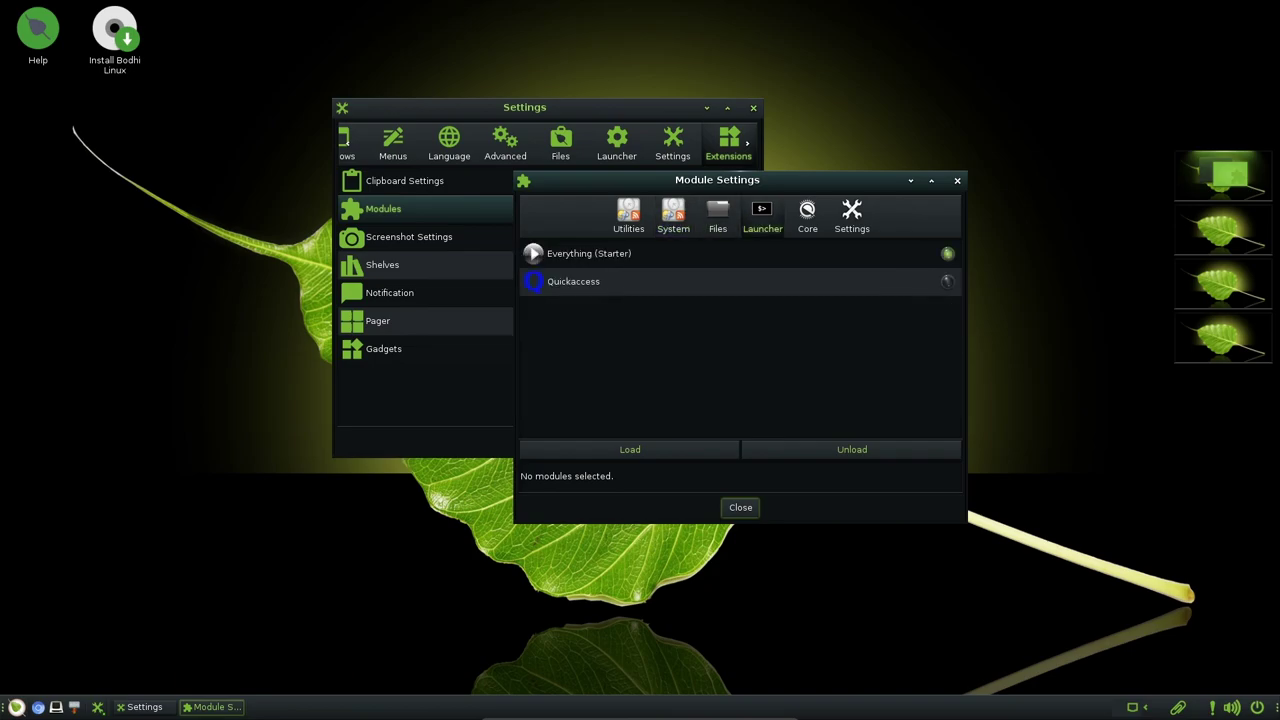
pyautogui.click(807, 216)
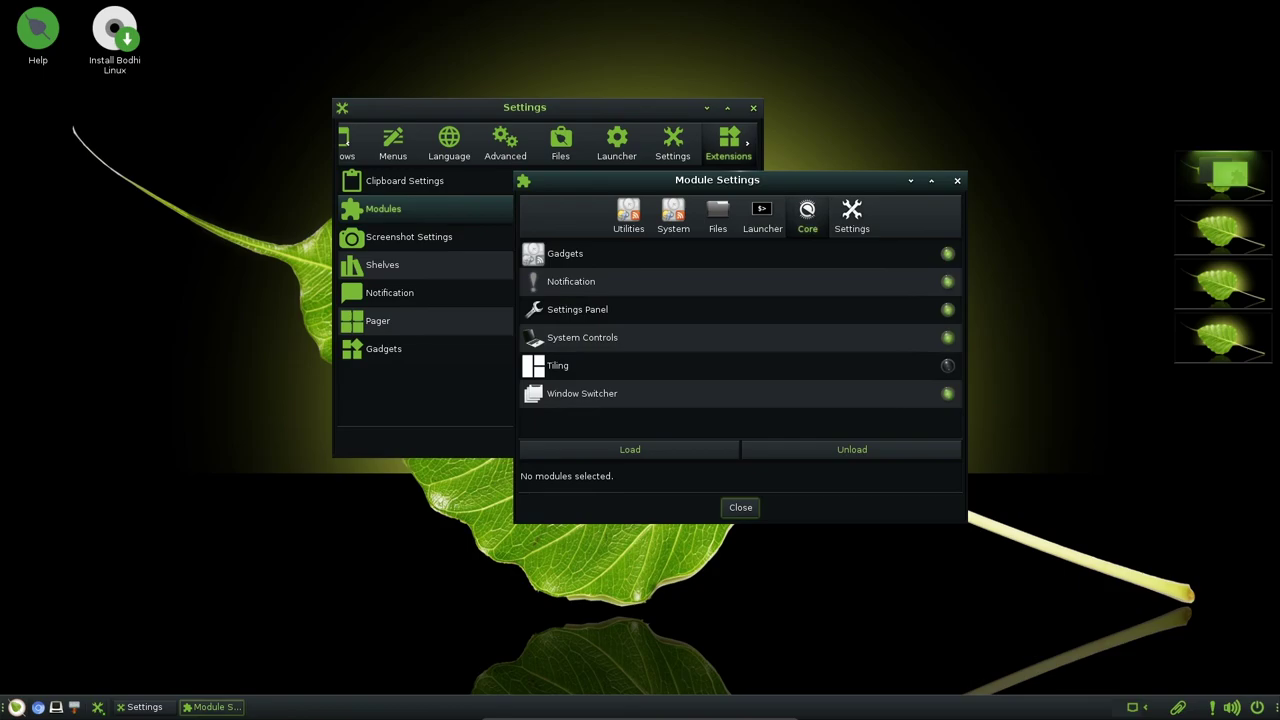
pyautogui.click(852, 216)
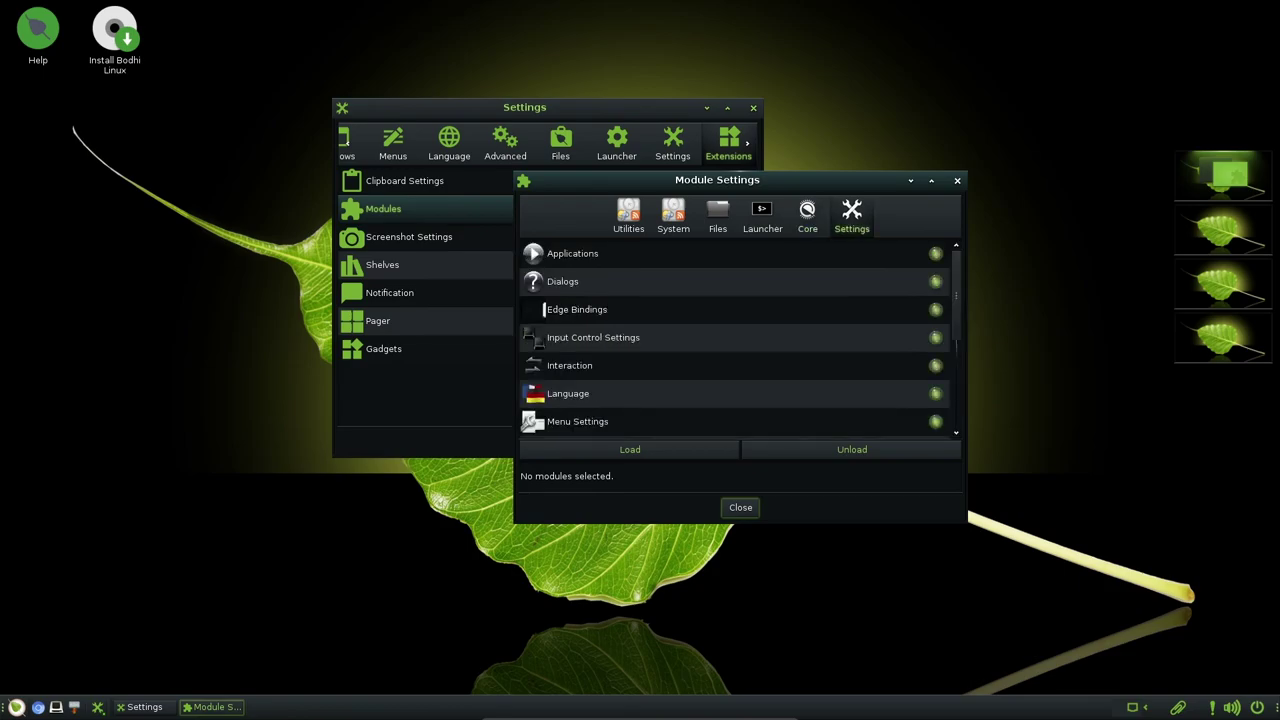
pyautogui.scroll(-5, 735, 340)
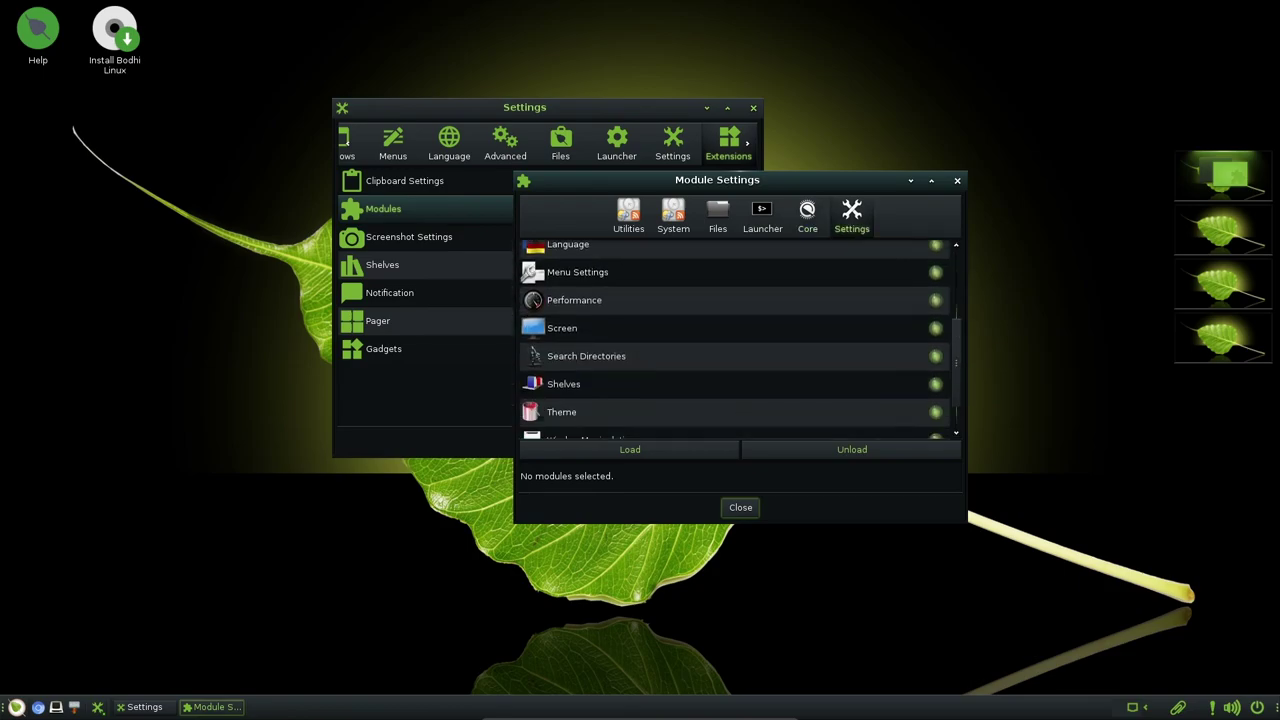
pyautogui.scroll(-2, 735, 340)
pyautogui.scroll(2, 735, 340)
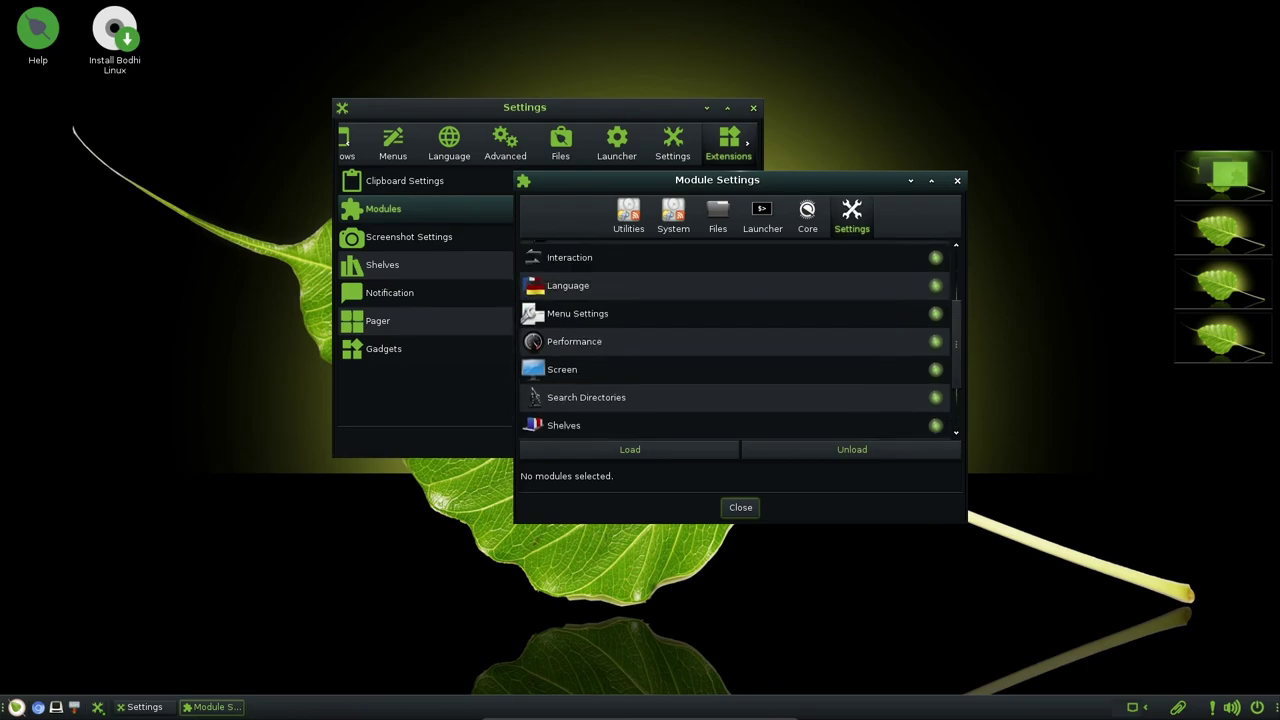
pyautogui.click(740, 508)
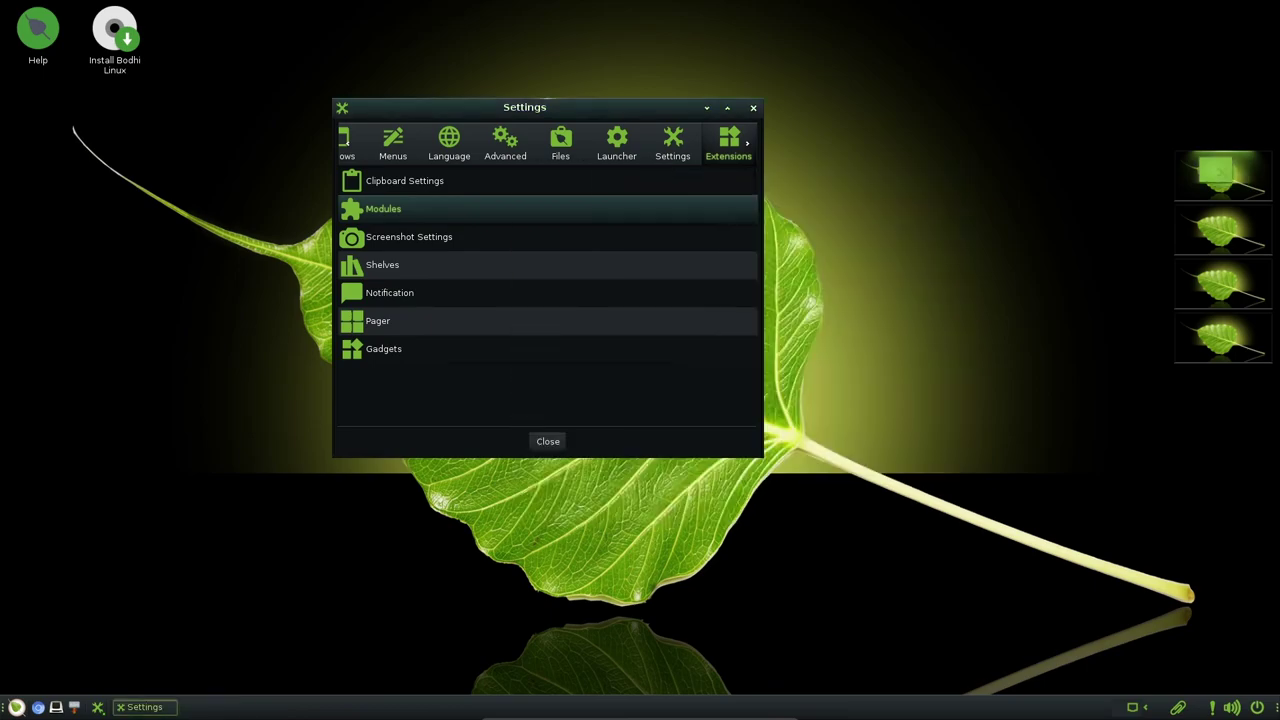
# View the Preferences settings category
pyautogui.click(747, 143)
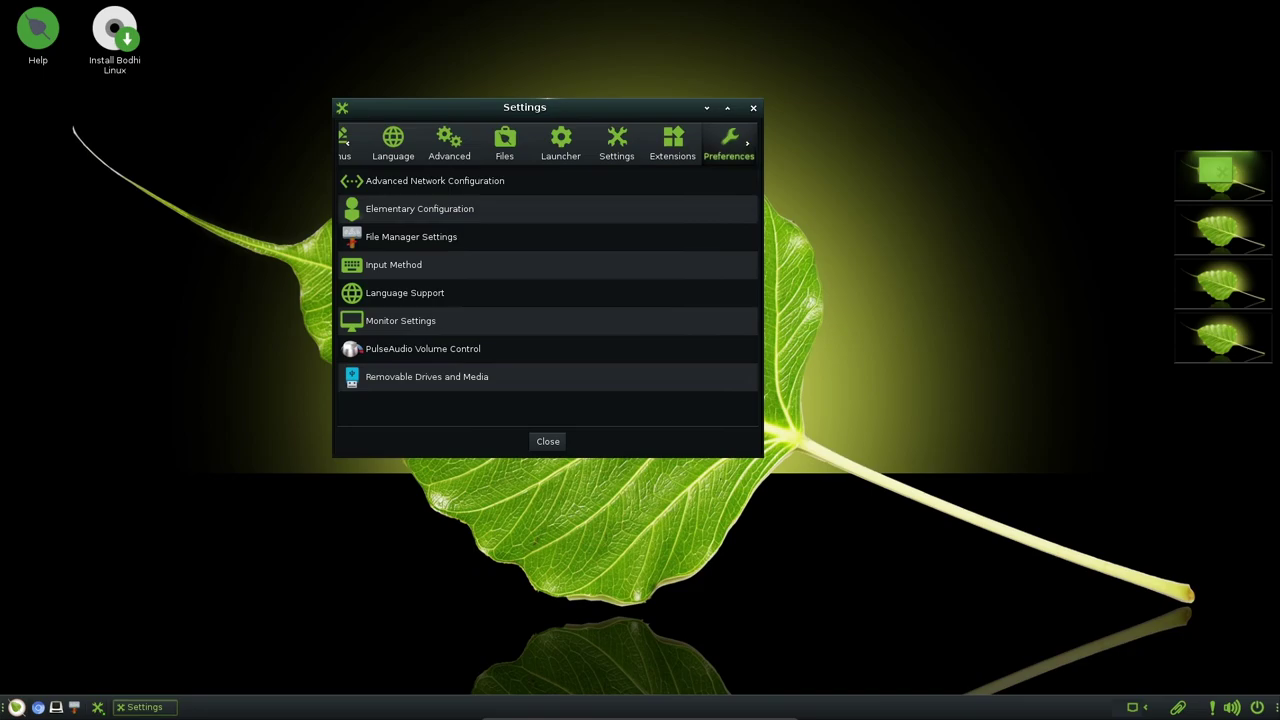
# Open Elementary Configuration from the Preferences category, move its window clear of the desktop corner, and view the Theme and Icons pages
pyautogui.click(420, 209)
pyautogui.press('Return')
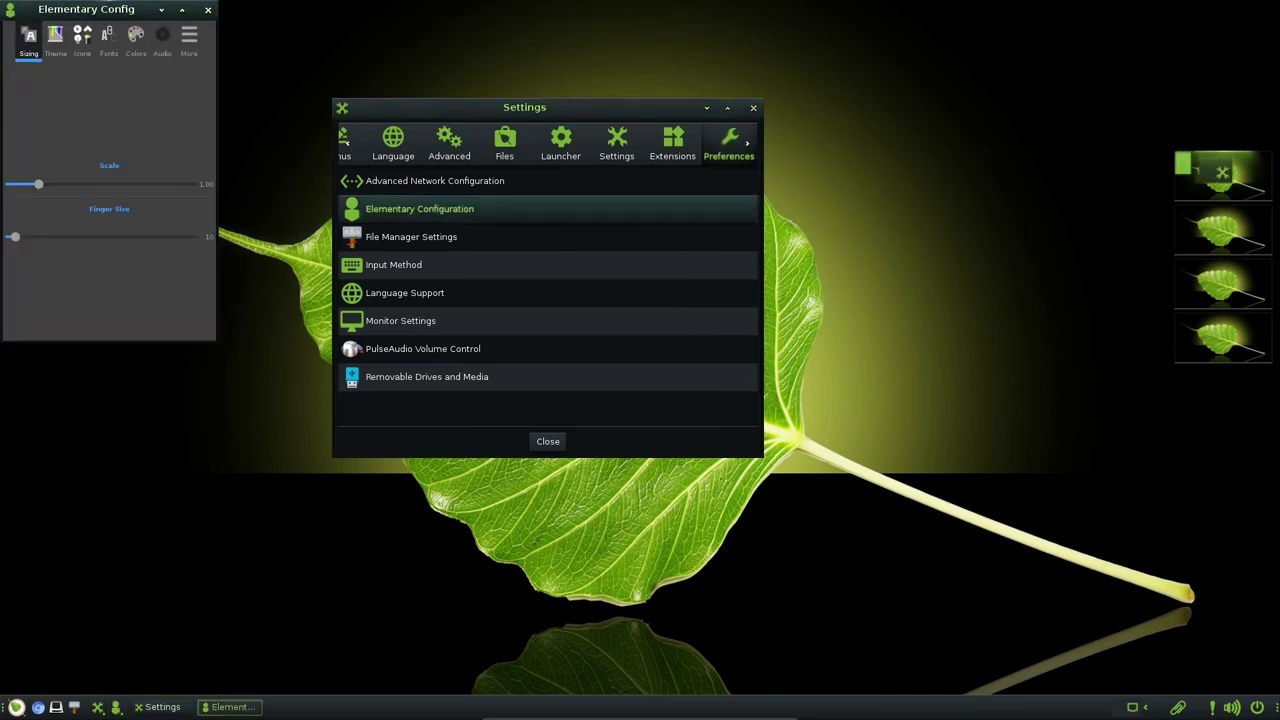
pyautogui.moveTo(86, 9); pyautogui.dragTo(142, 118)
pyautogui.click(111, 148)
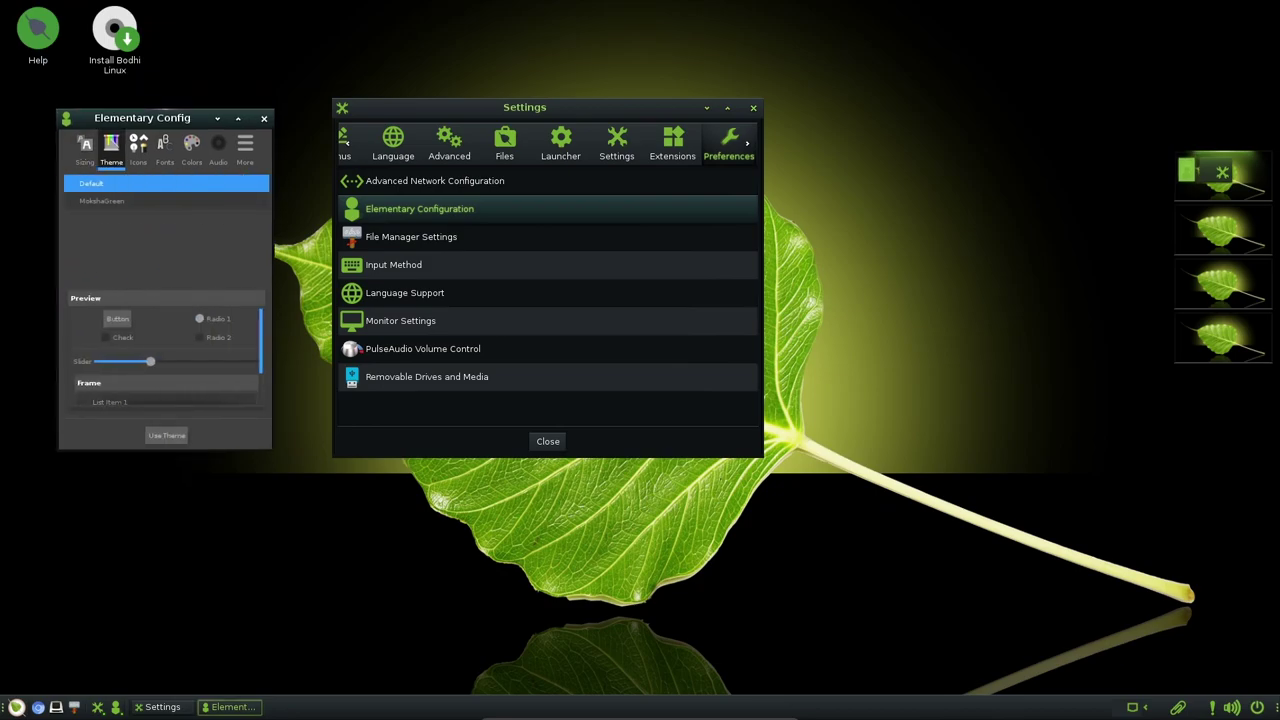
pyautogui.click(138, 148)
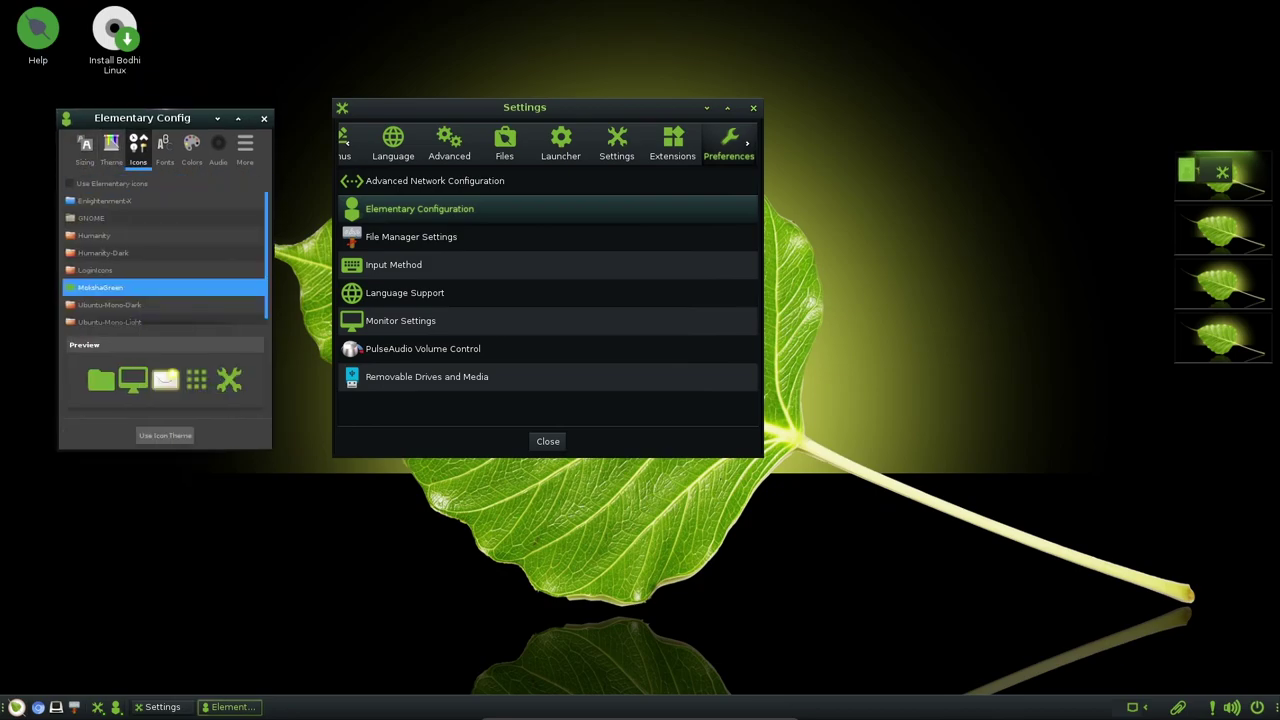
pyautogui.moveTo(265, 255); pyautogui.dragTo(265, 261)
# View the Fonts, Colors and Audio pages and the list of additional pages in Elementary Config, and close it without changing anything
pyautogui.click(165, 148)
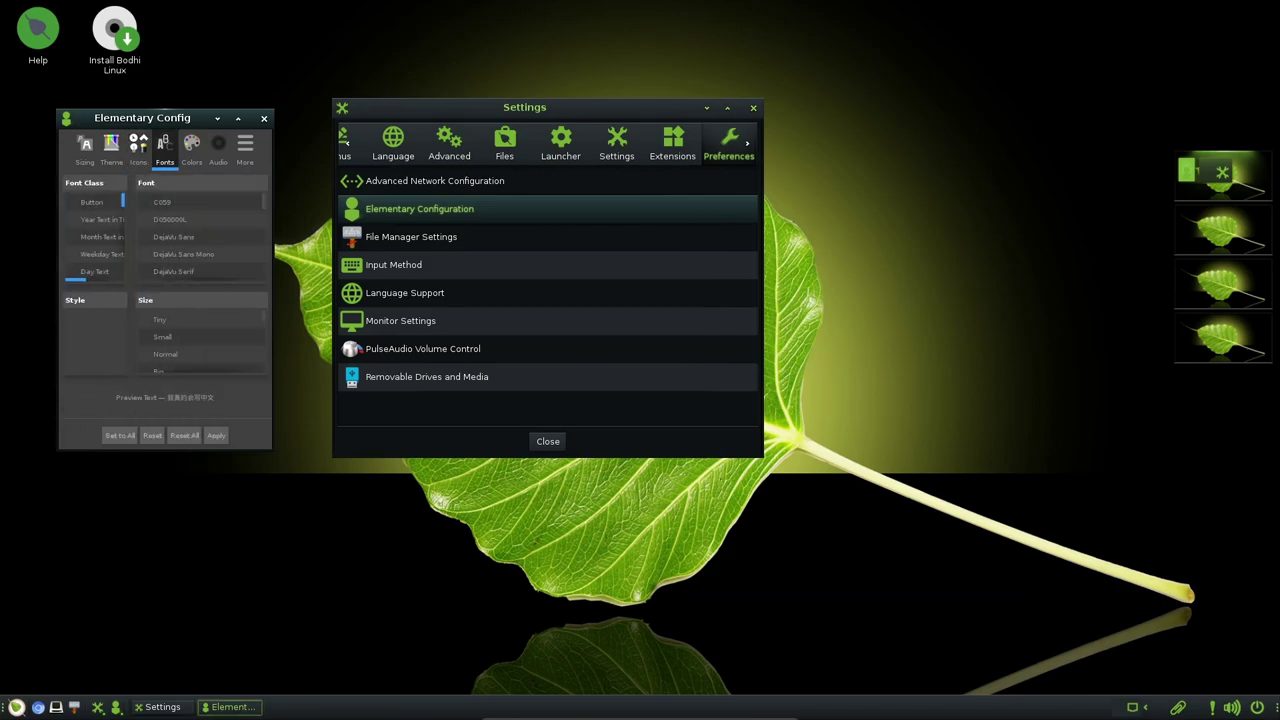
pyautogui.click(191, 148)
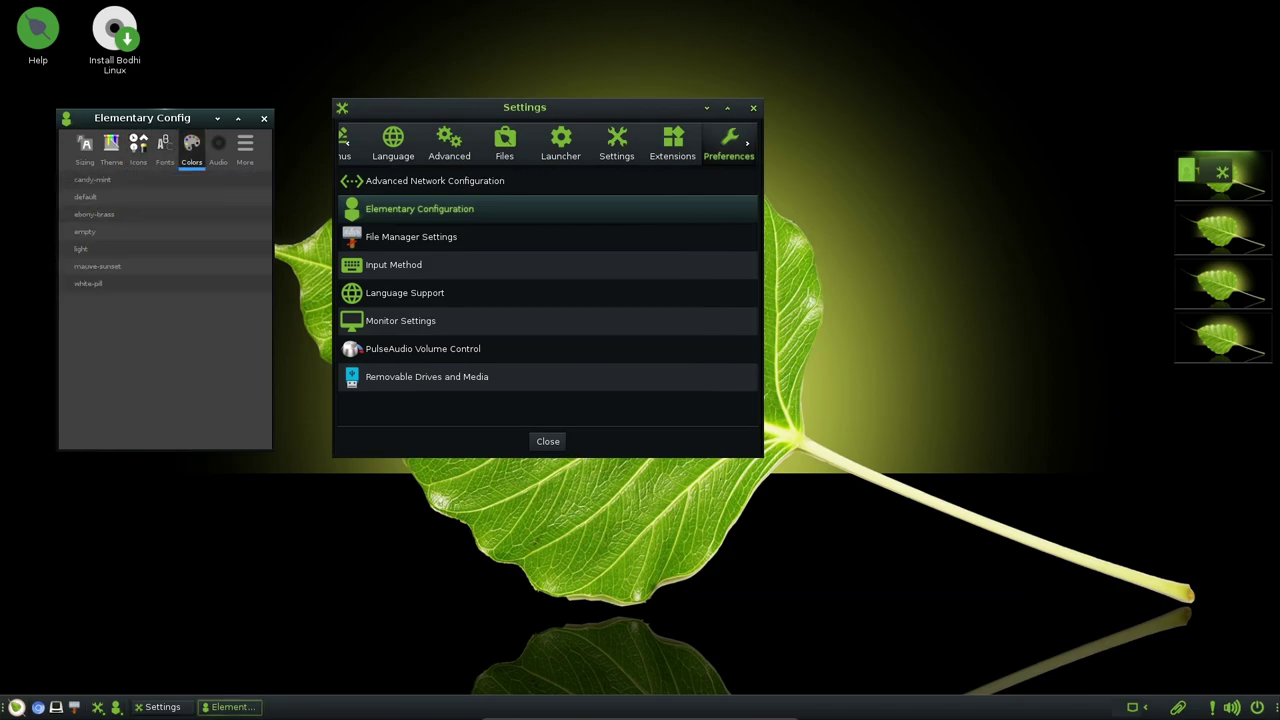
pyautogui.click(218, 148)
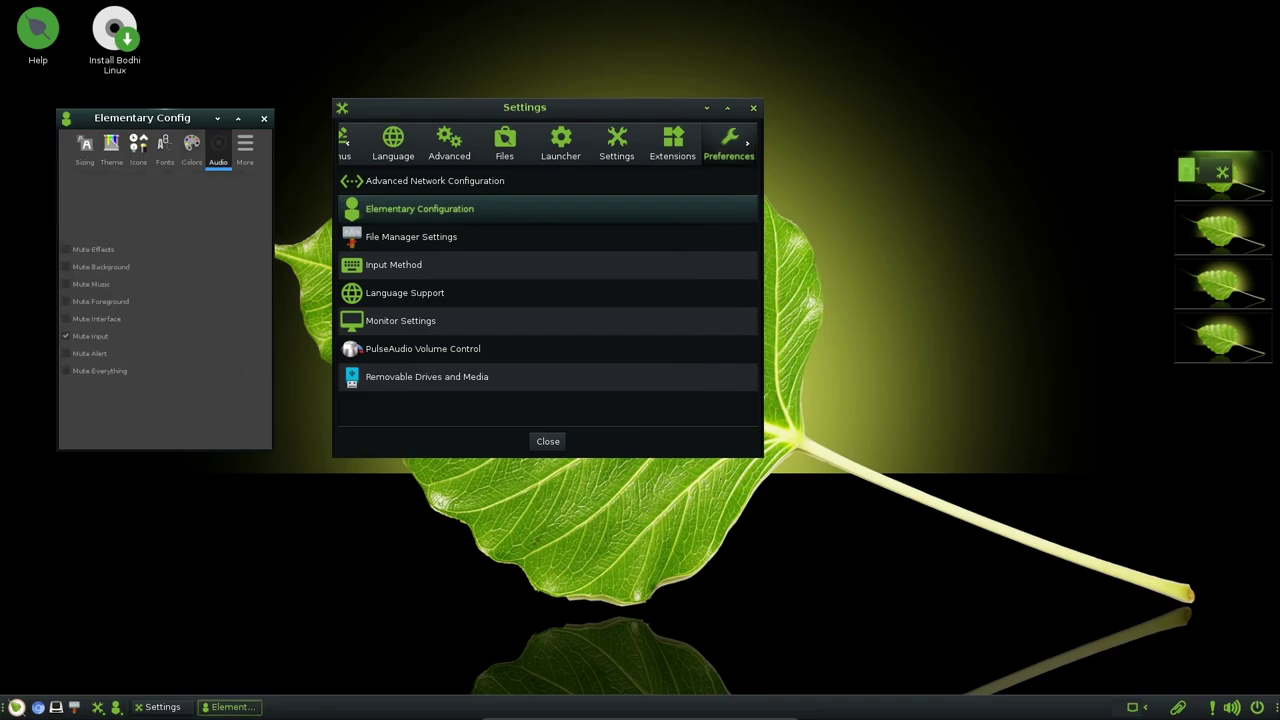
pyautogui.click(245, 148)
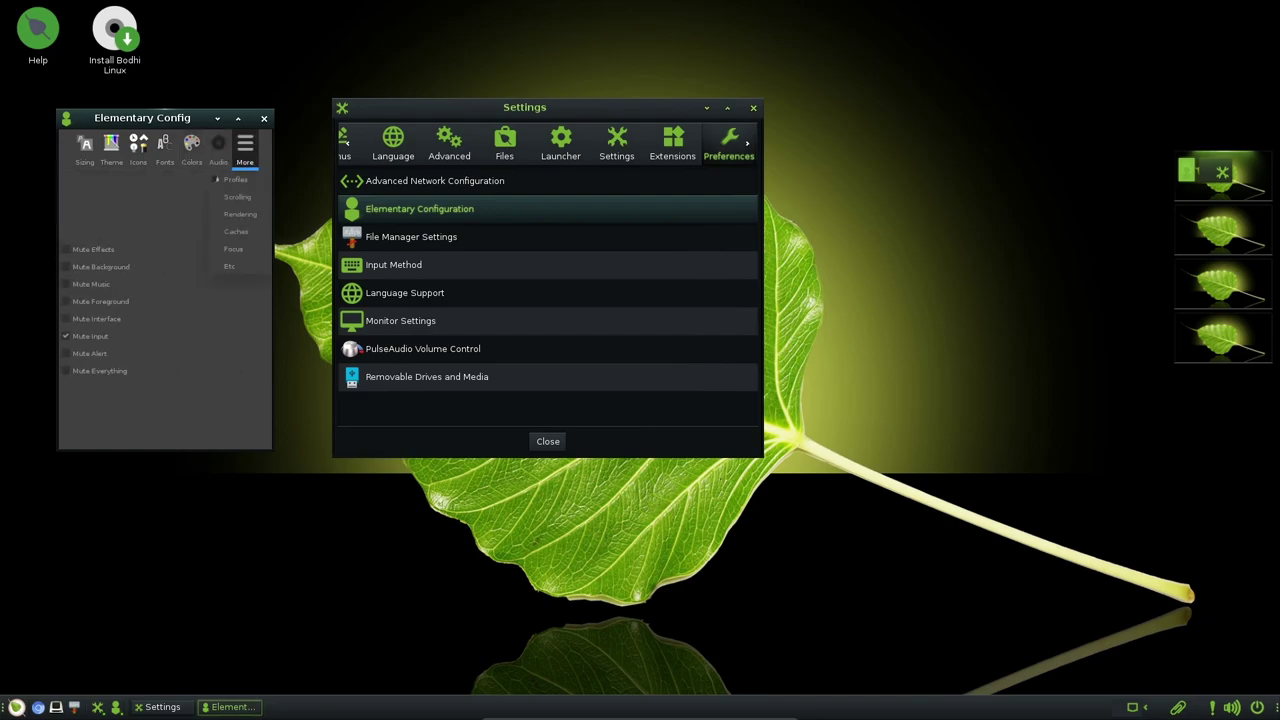
pyautogui.click(264, 118)
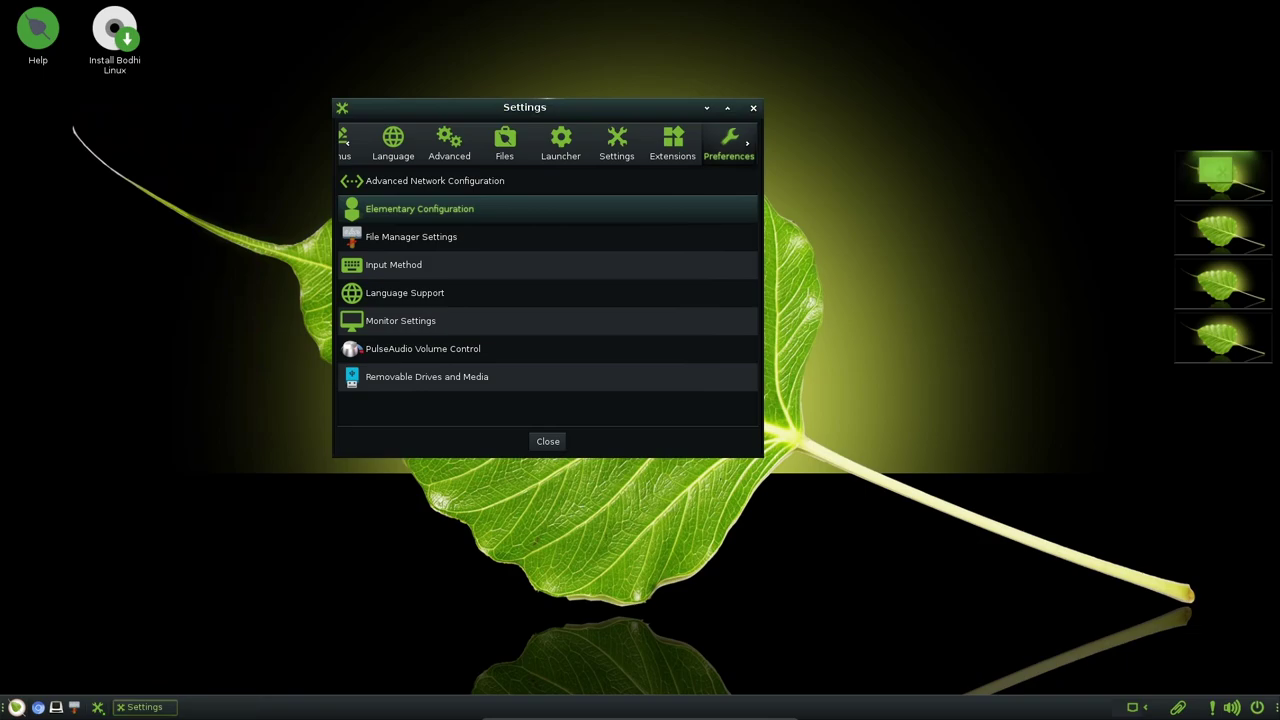
# View the System settings category and open Synaptic Package Manager from it
pyautogui.click(747, 143)
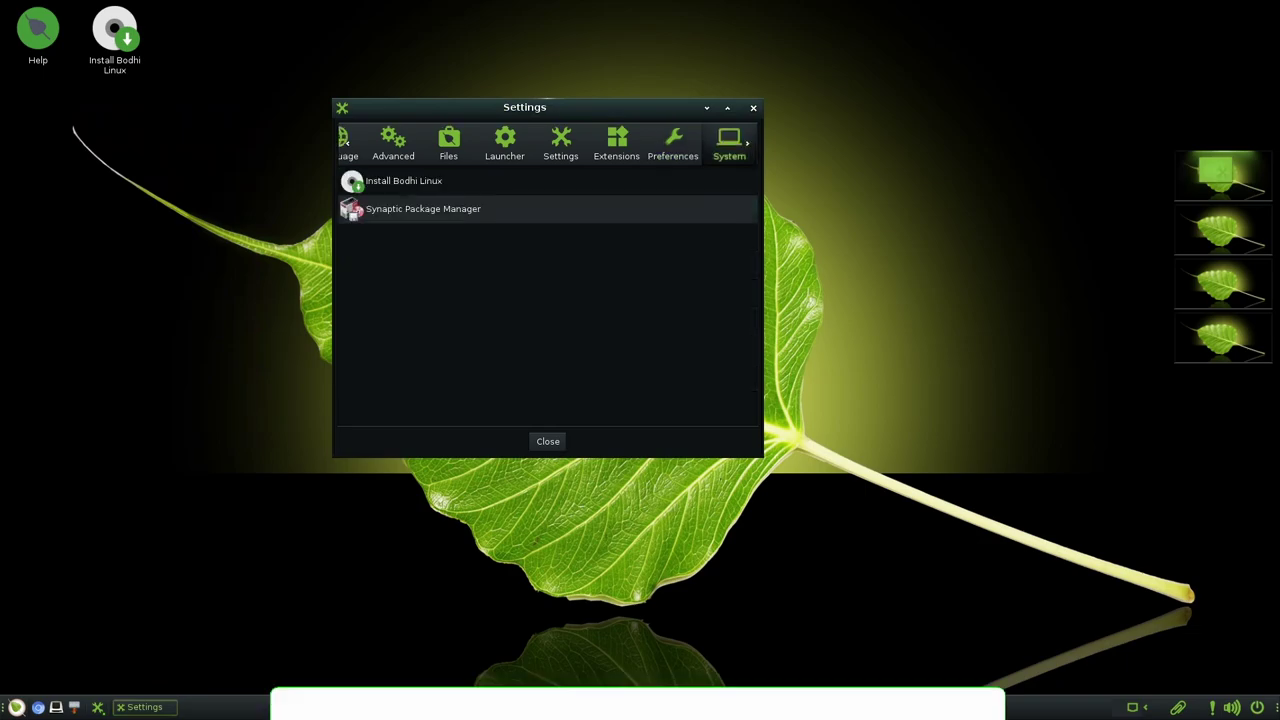
pyautogui.press('Return')
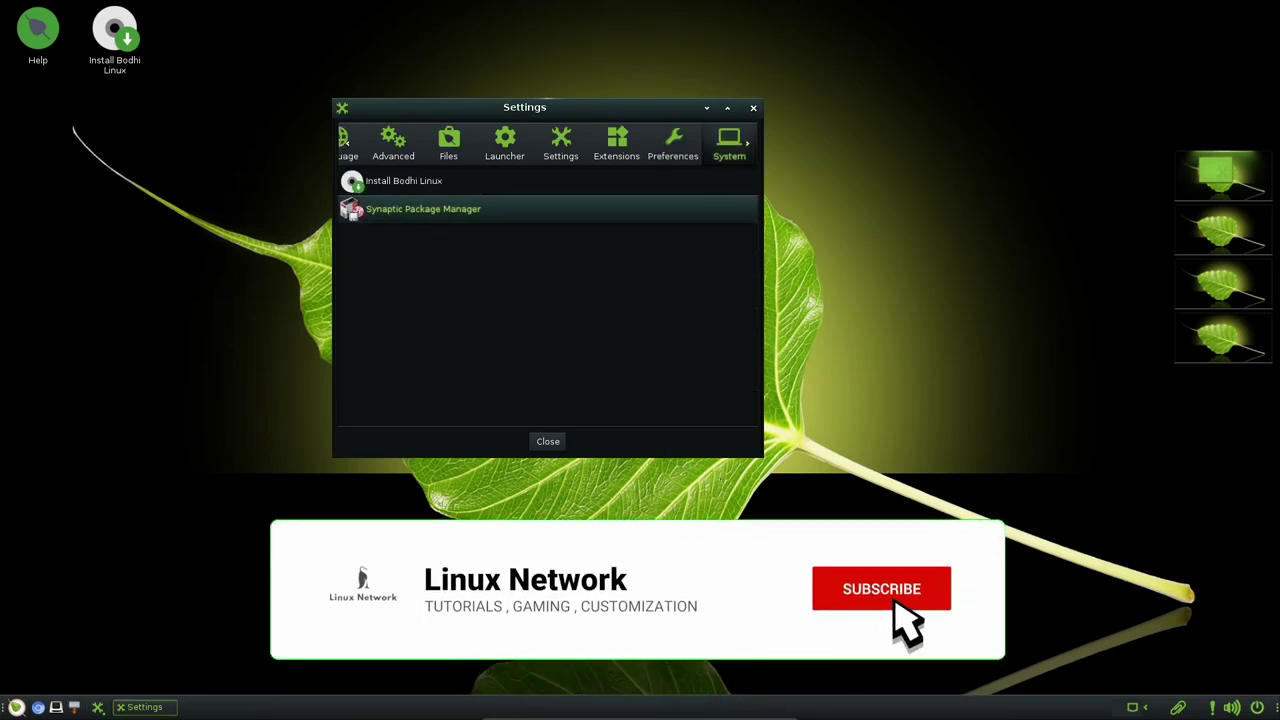